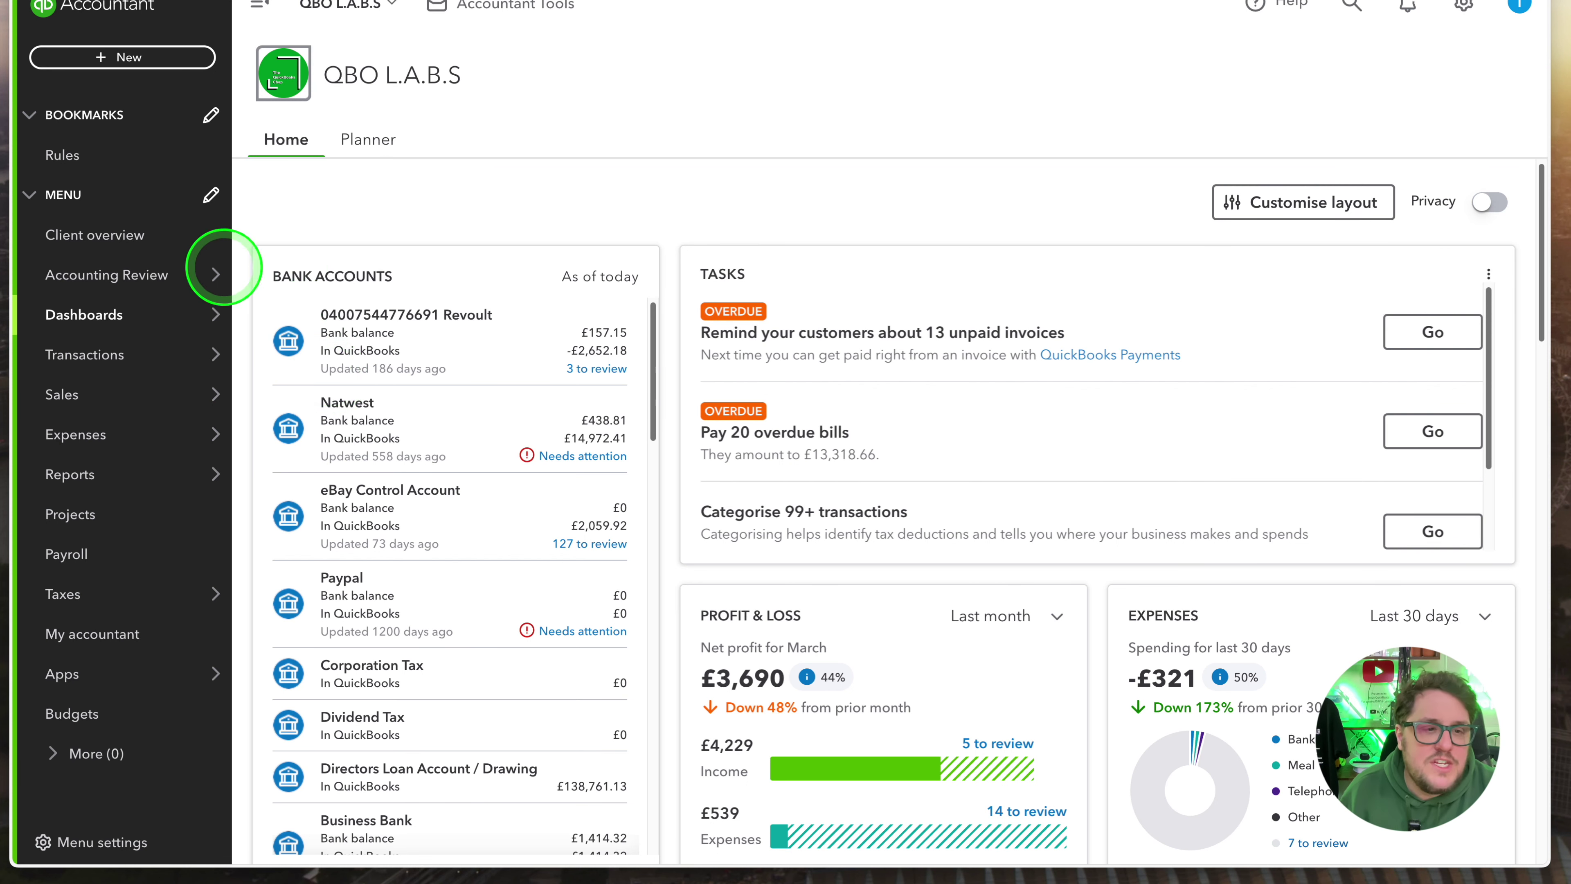
Step: Open the Accounting Review's transaction review and switch the books review to Cleanup
left_click(126, 281)
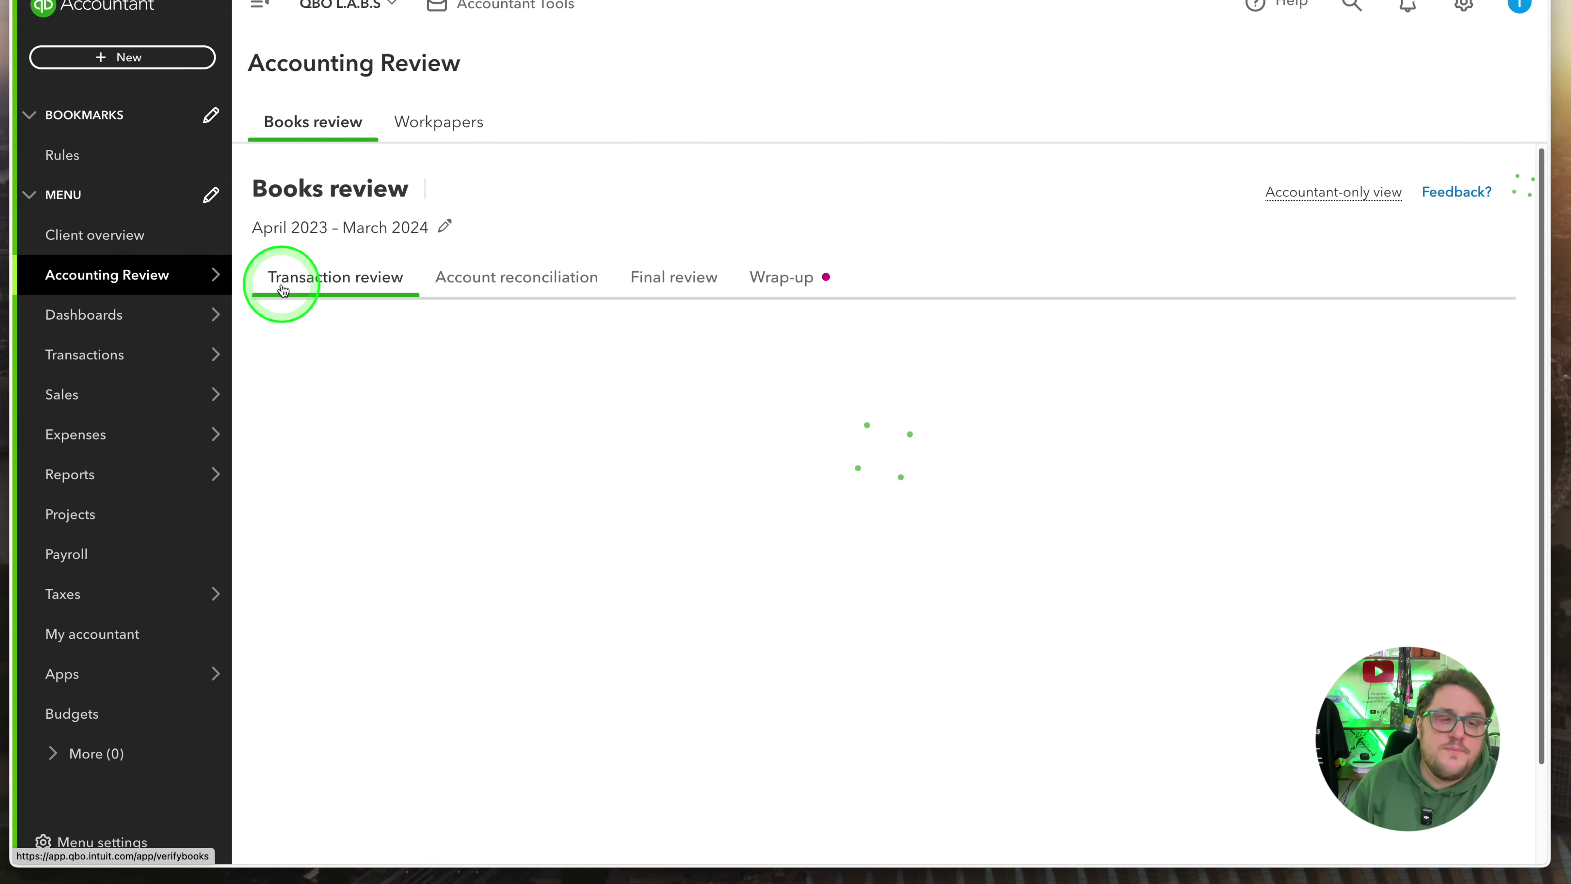
left_click(339, 274)
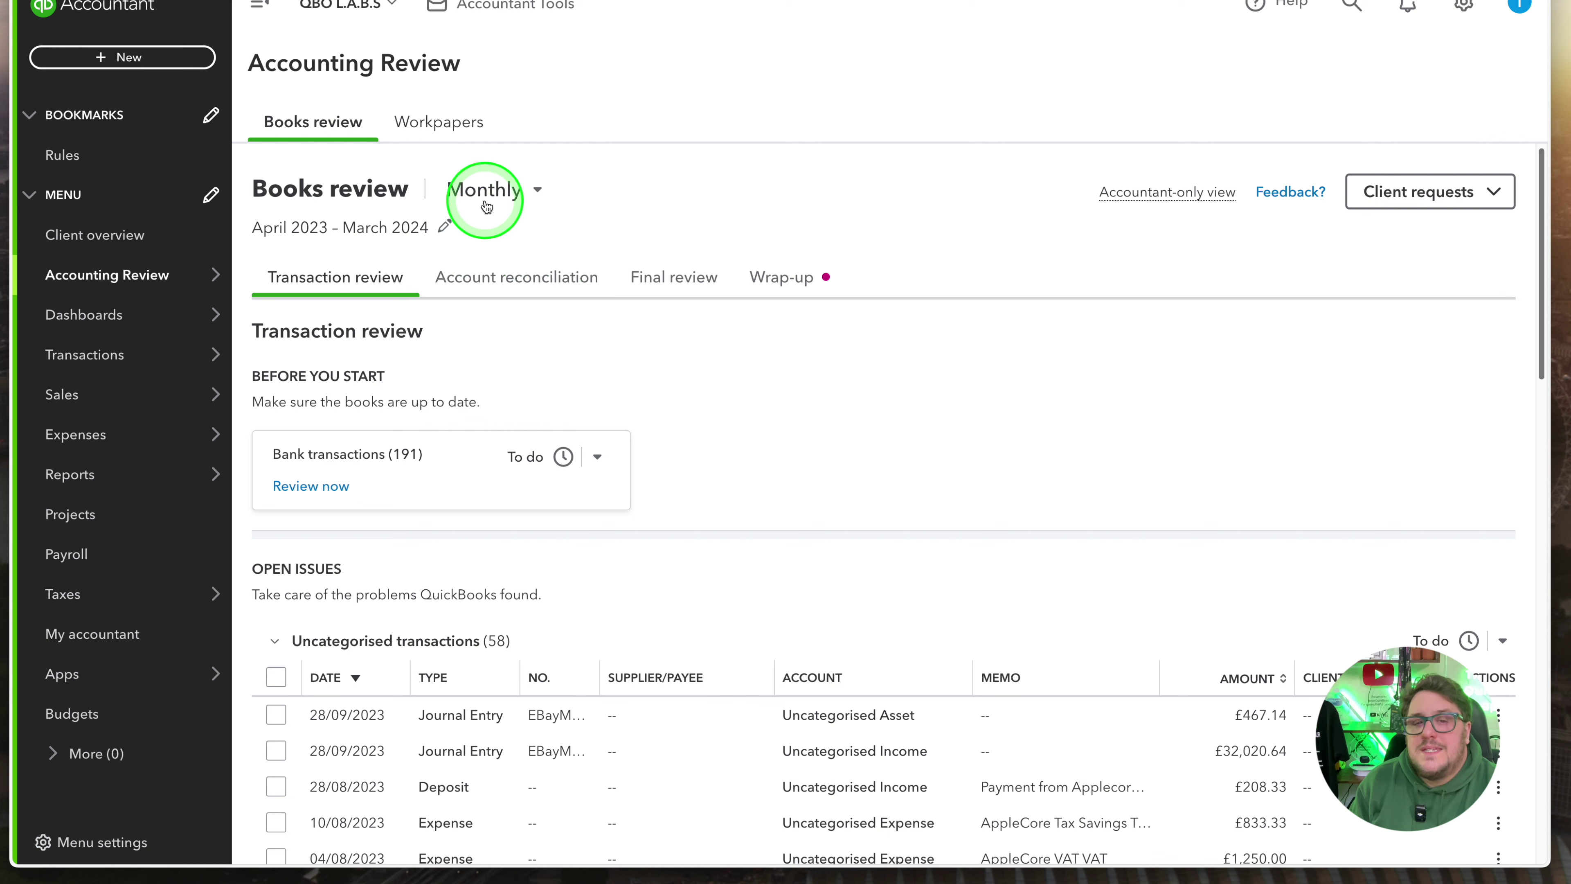
left_click(527, 195)
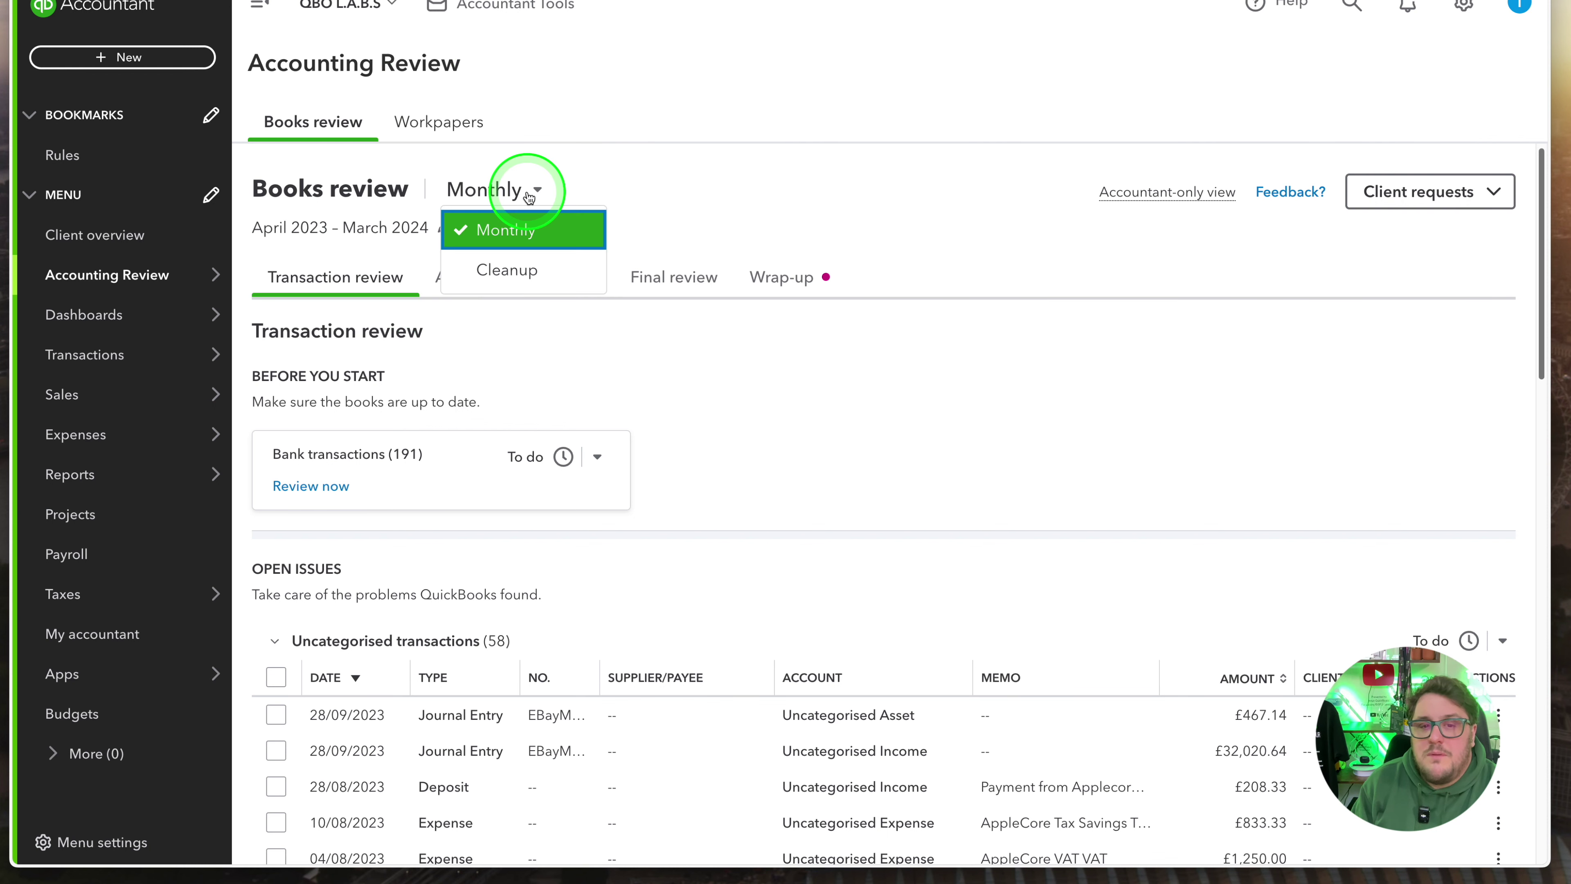
left_click(512, 273)
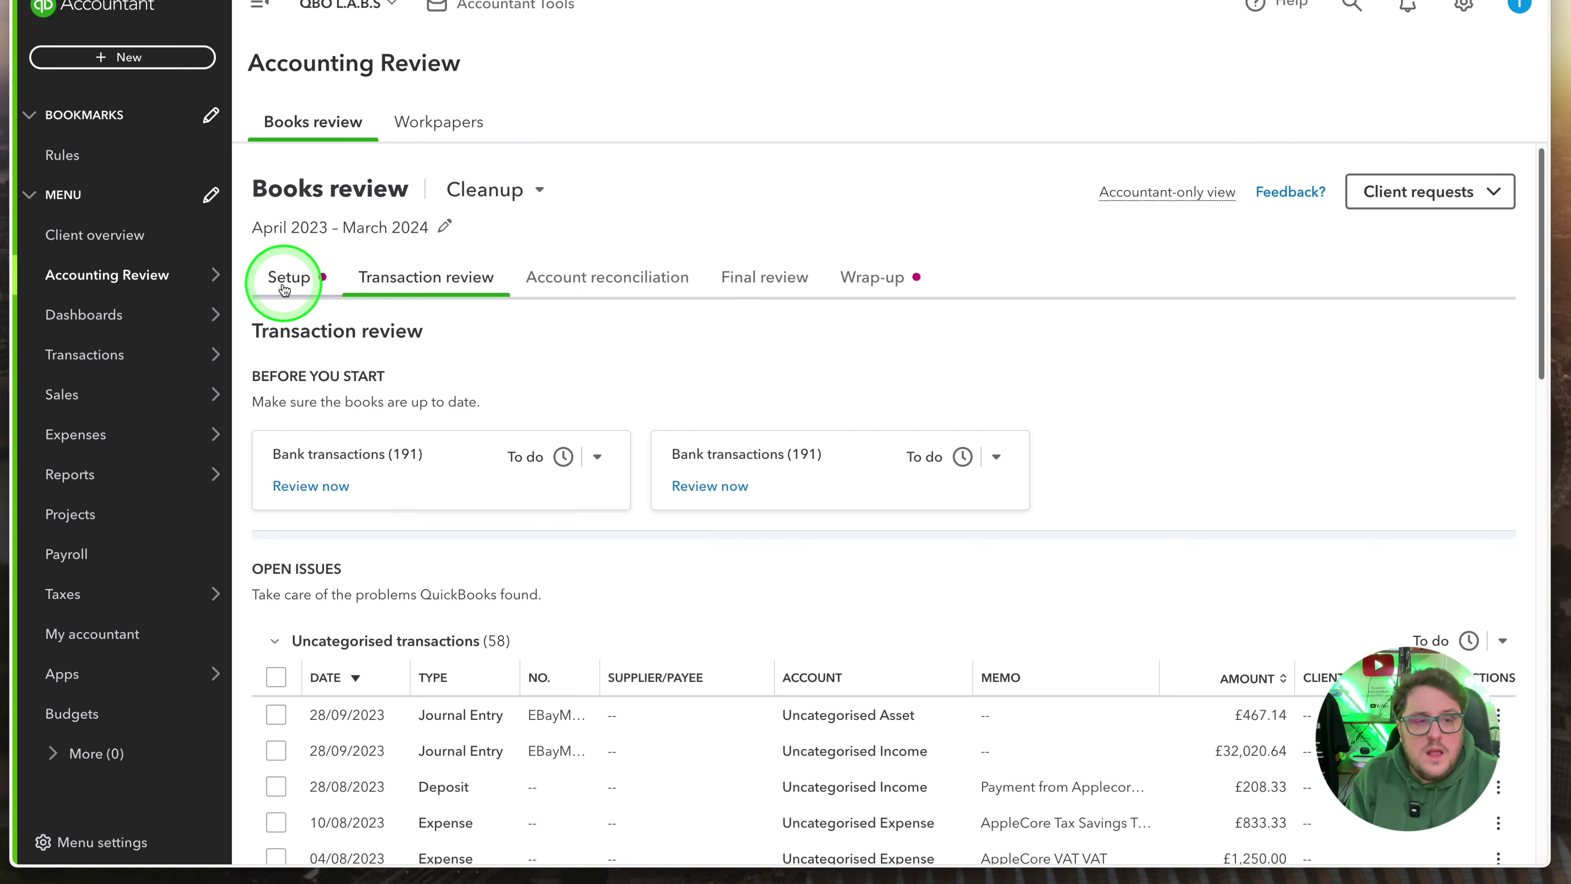
Step: Open the Setup stage of the cleanup and mark the company settings as Done
left_click(288, 274)
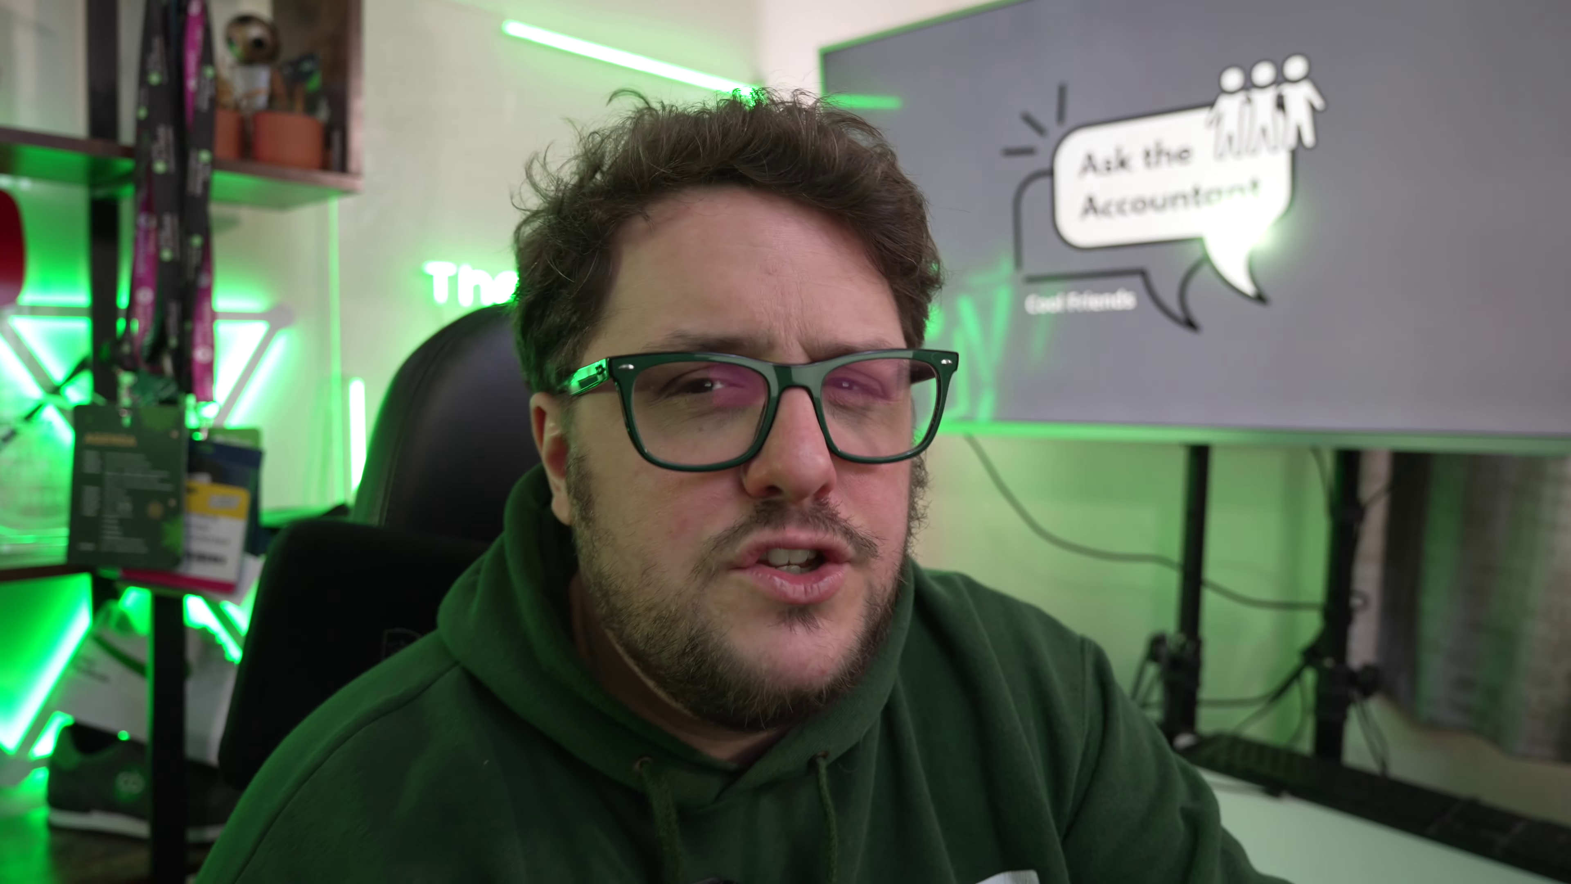
left_click(1480, 355)
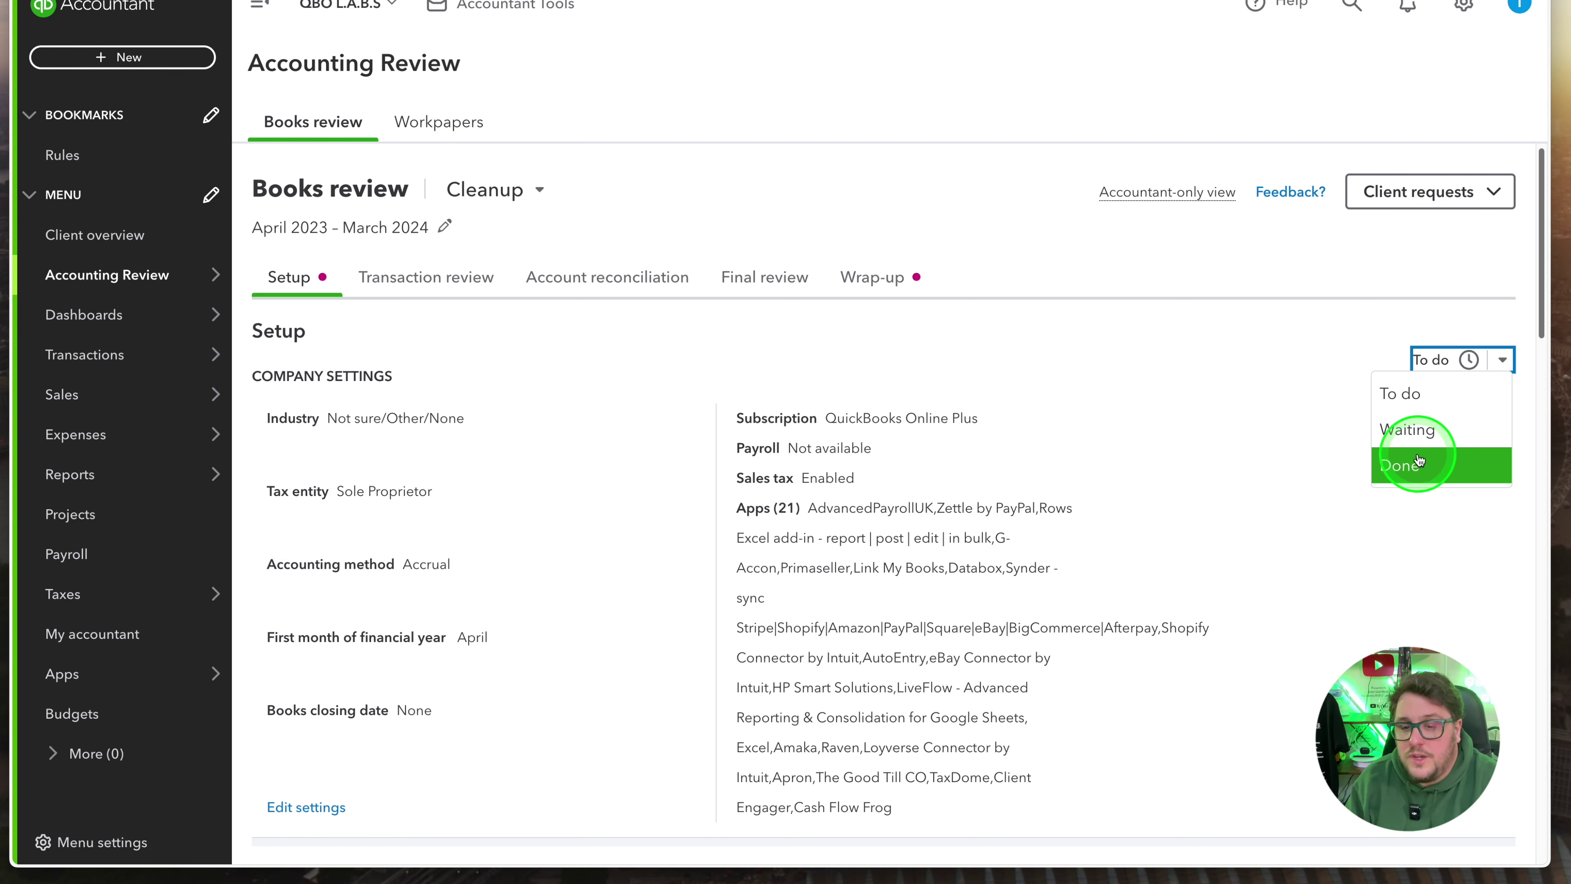
left_click(1470, 461)
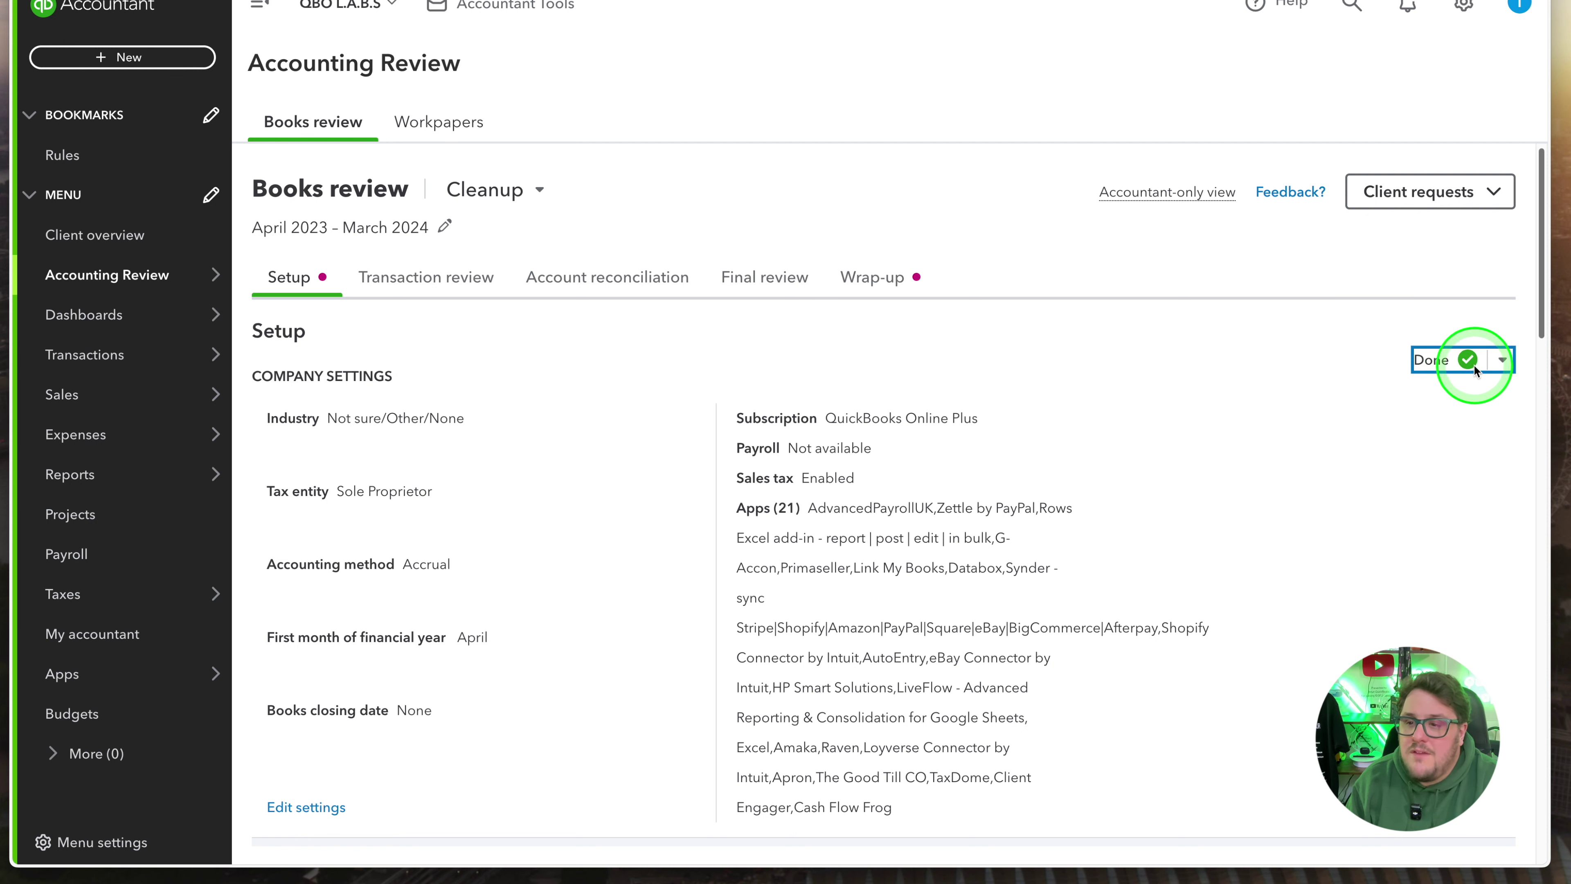
Step: Set the adjusting equity account for the opening balance adjustments to Retained profit balance forward account
scroll(1325, 365, "down", 1)
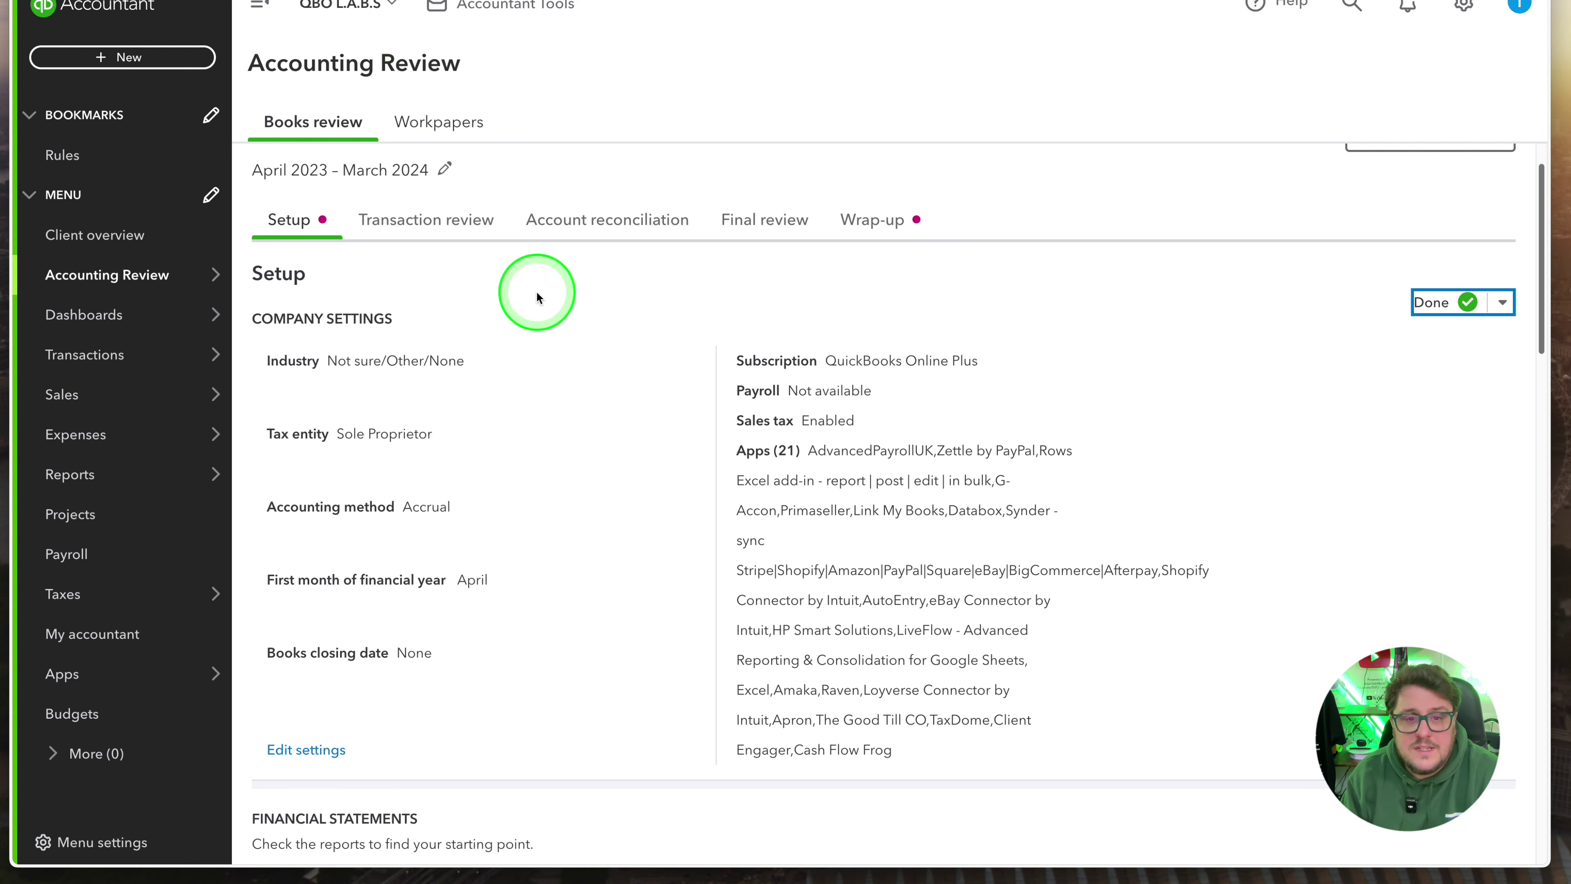
scroll(537, 295, "down", 5)
scroll(537, 296, "down", 4)
scroll(537, 296, "up", 2)
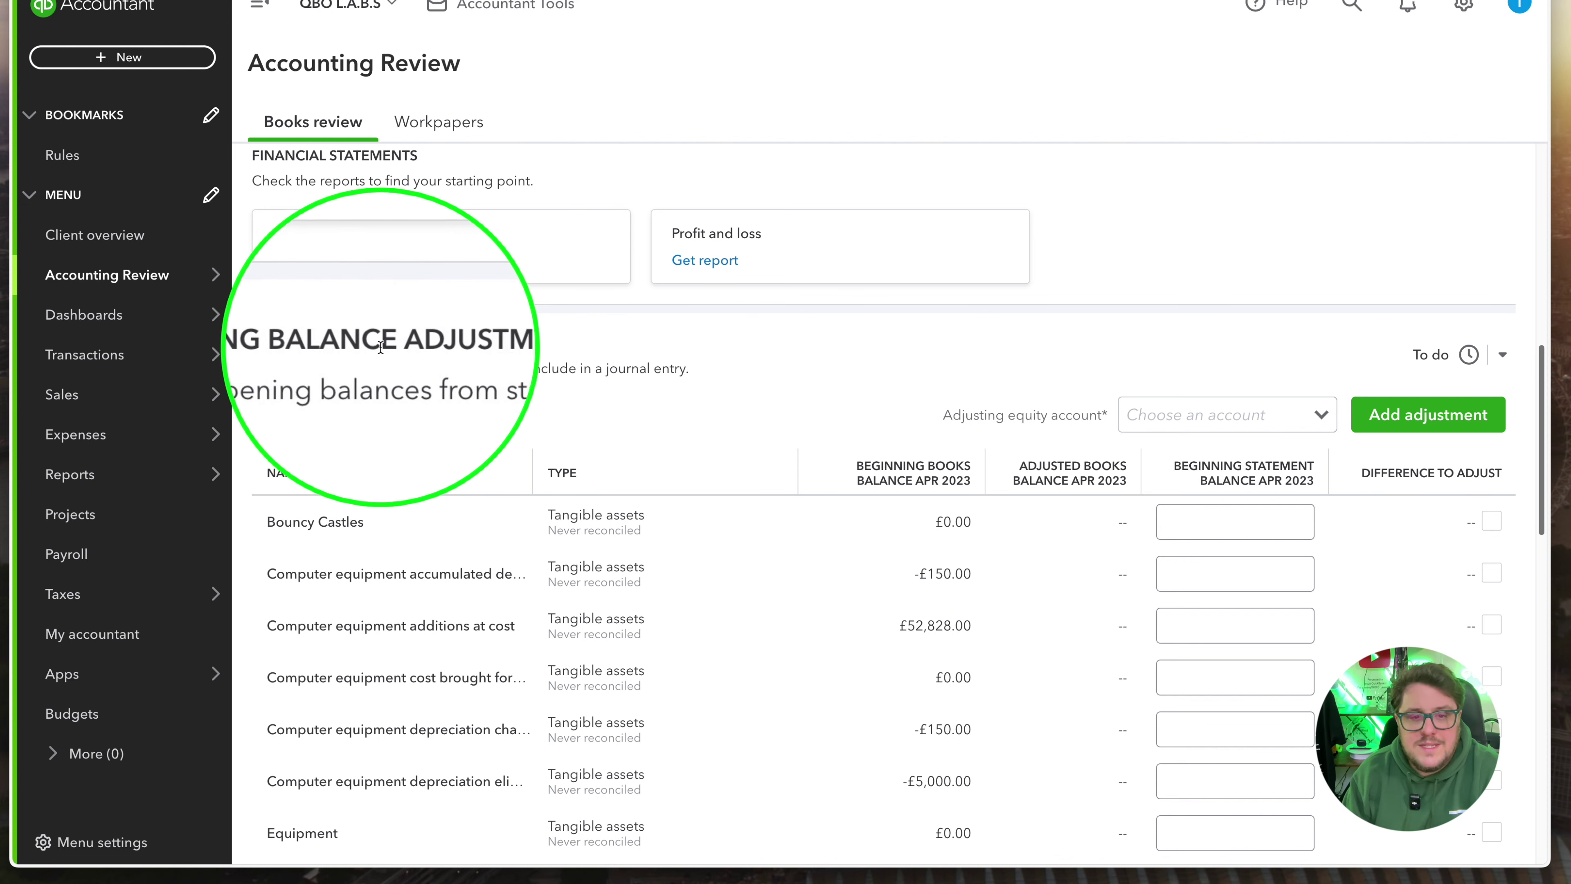
left_click(1215, 407)
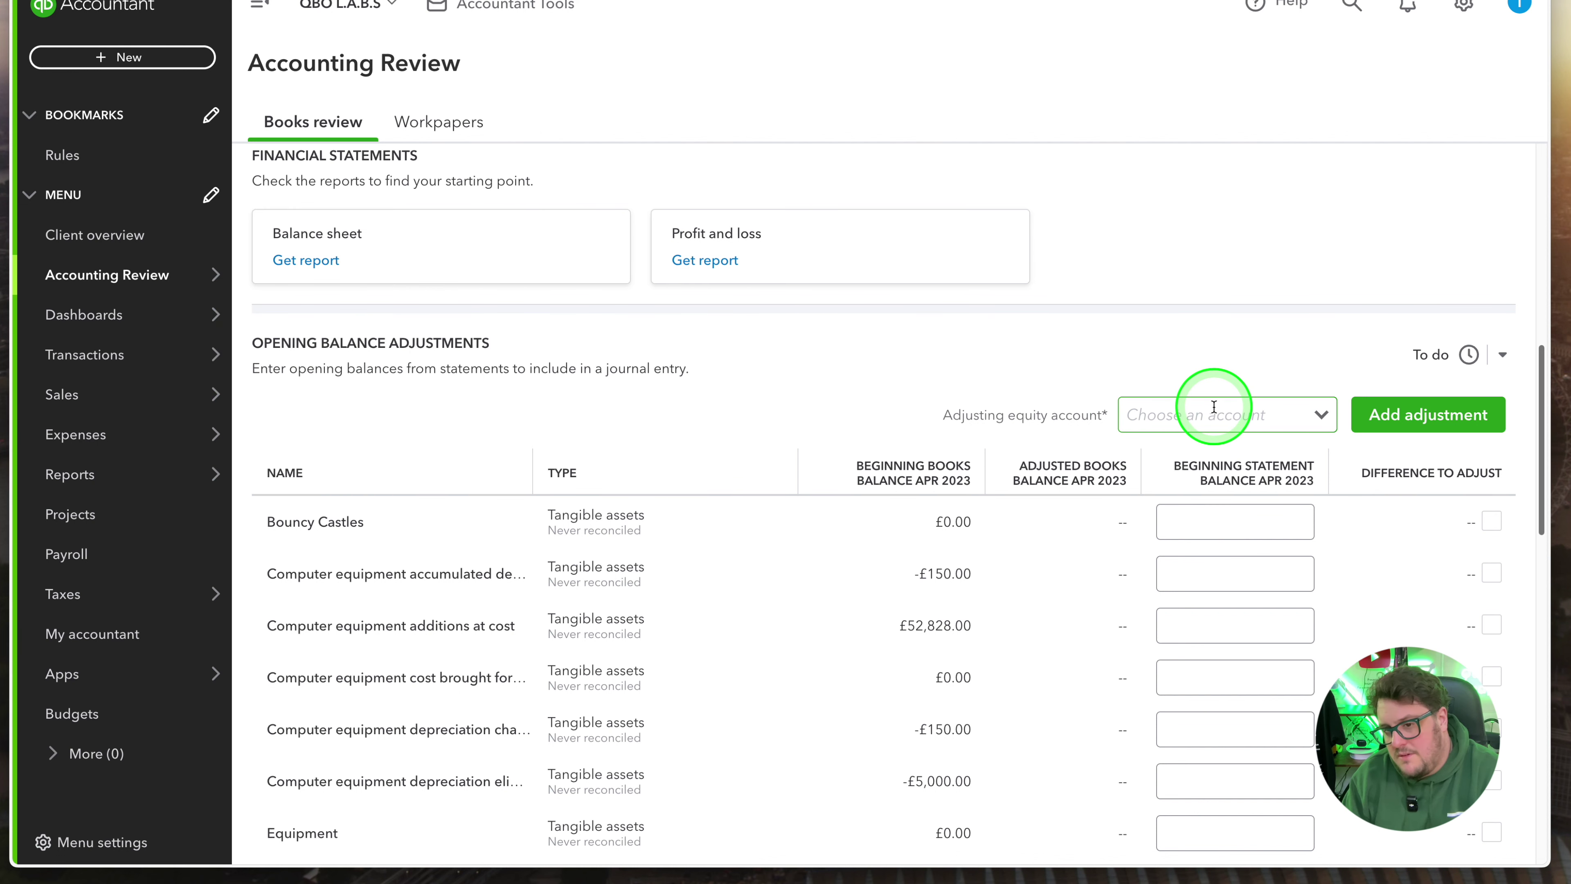
left_click(1321, 414)
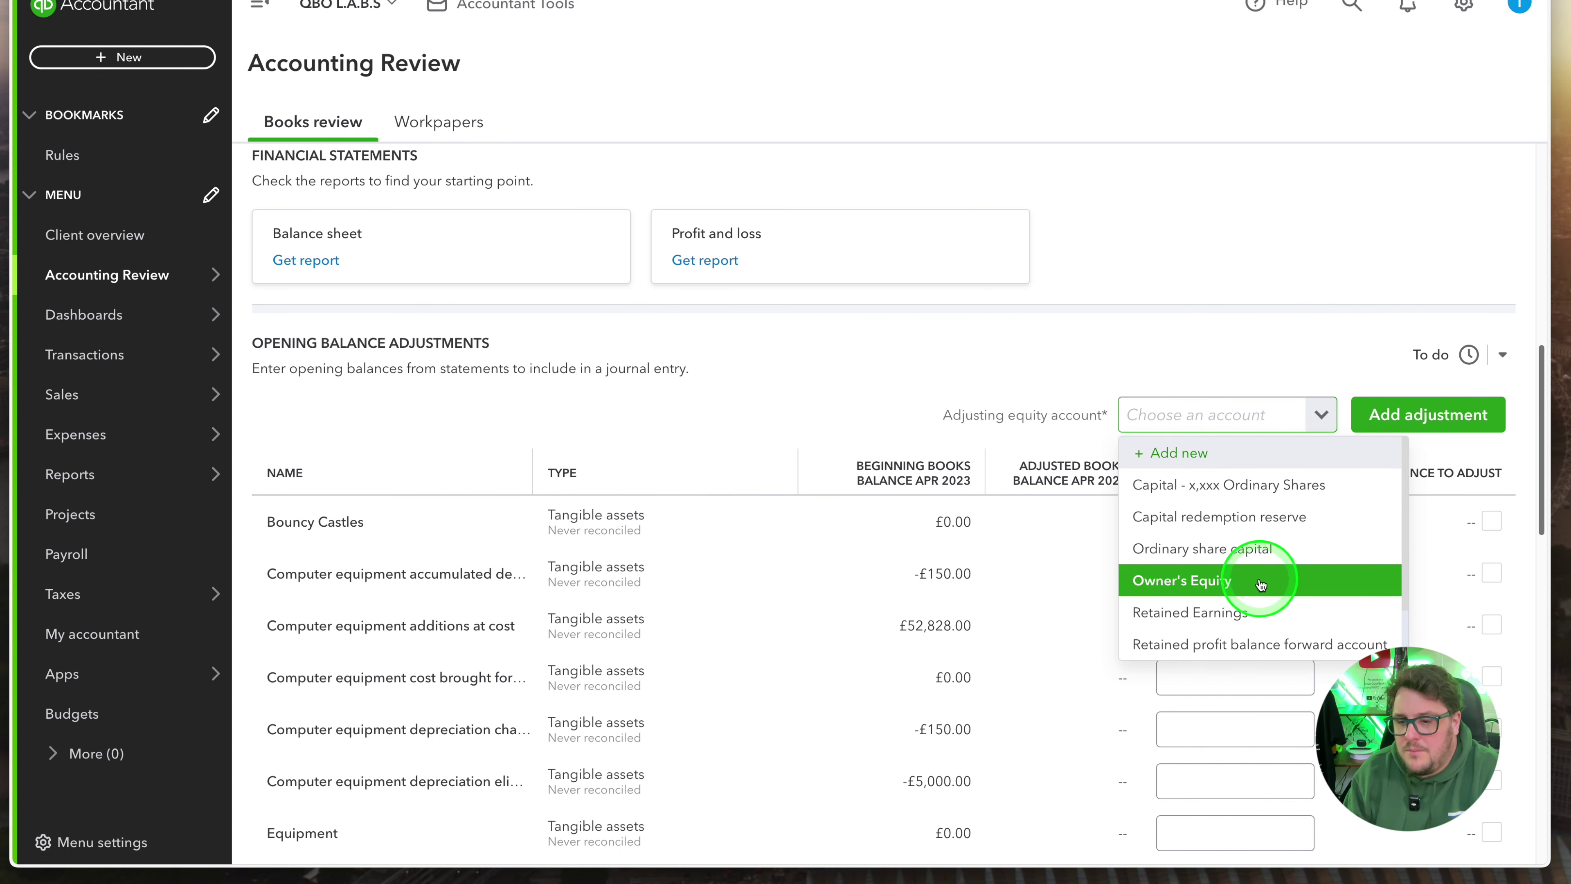
scroll(1287, 561, "down", 1)
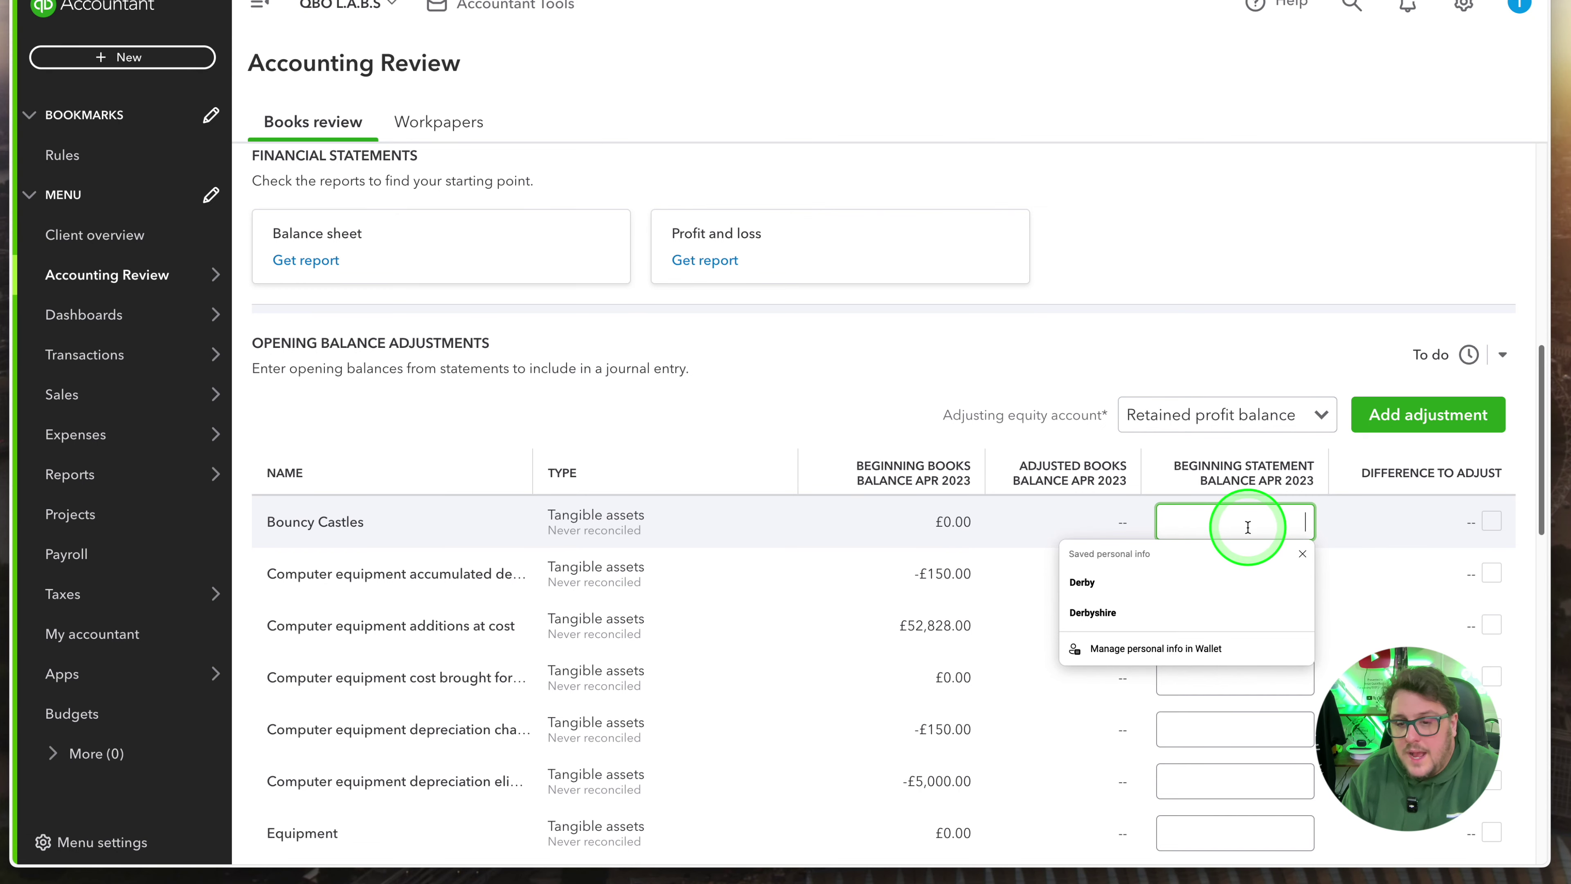
Step: Enter beginning statement balances of -500 for Computer equipment accumulated depreciation and 25000 for Computer equipment additions at cost
left_click(1013, 472)
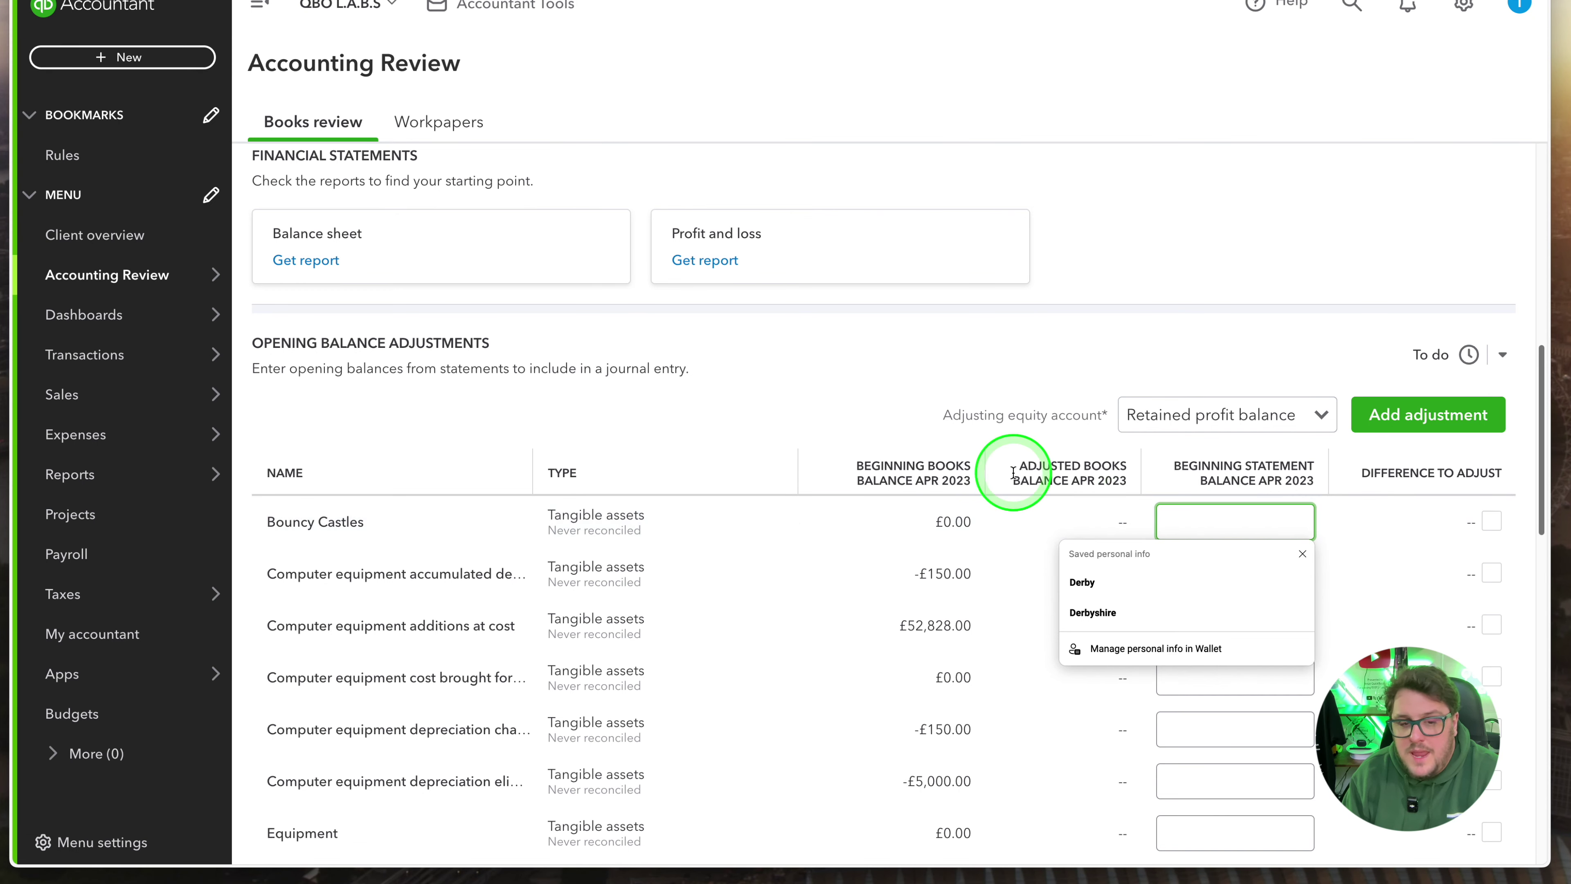
left_click(1121, 513)
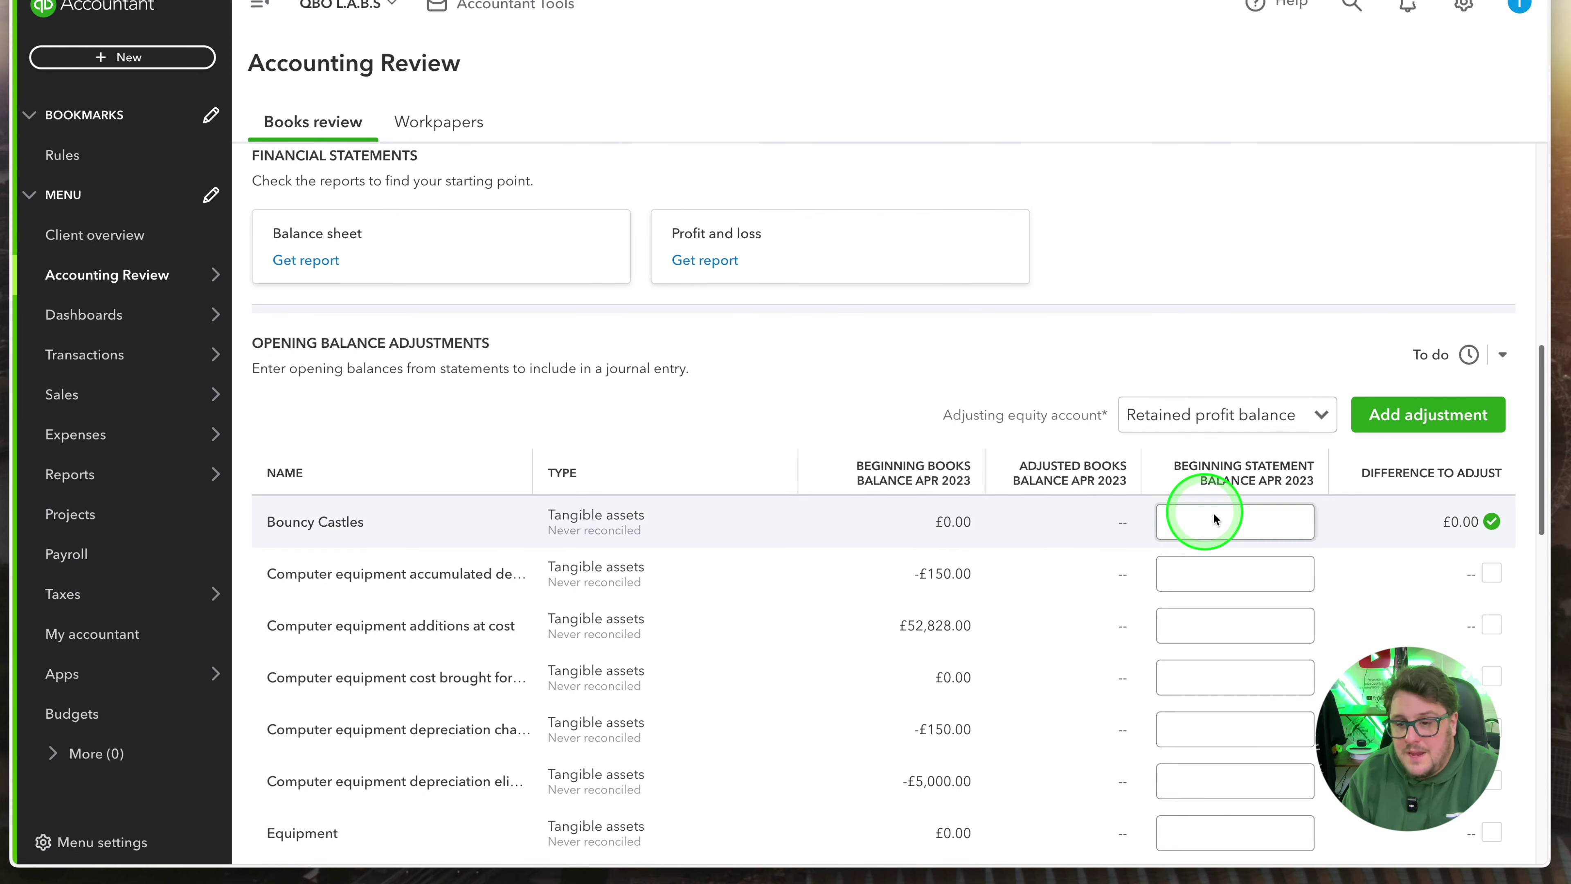
left_click(1254, 587)
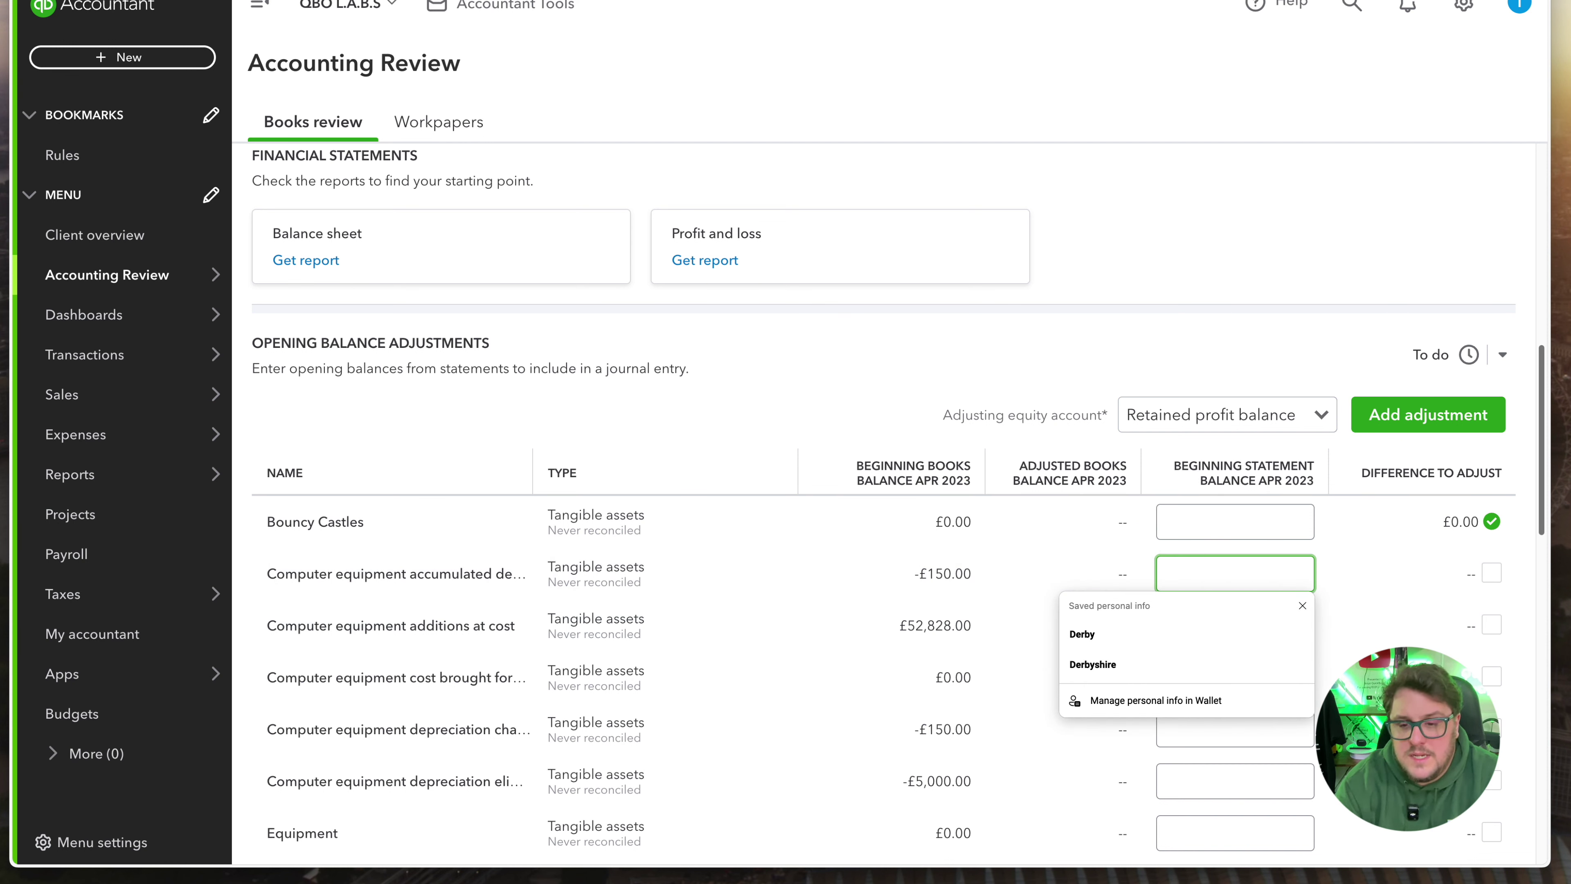
type("1-500")
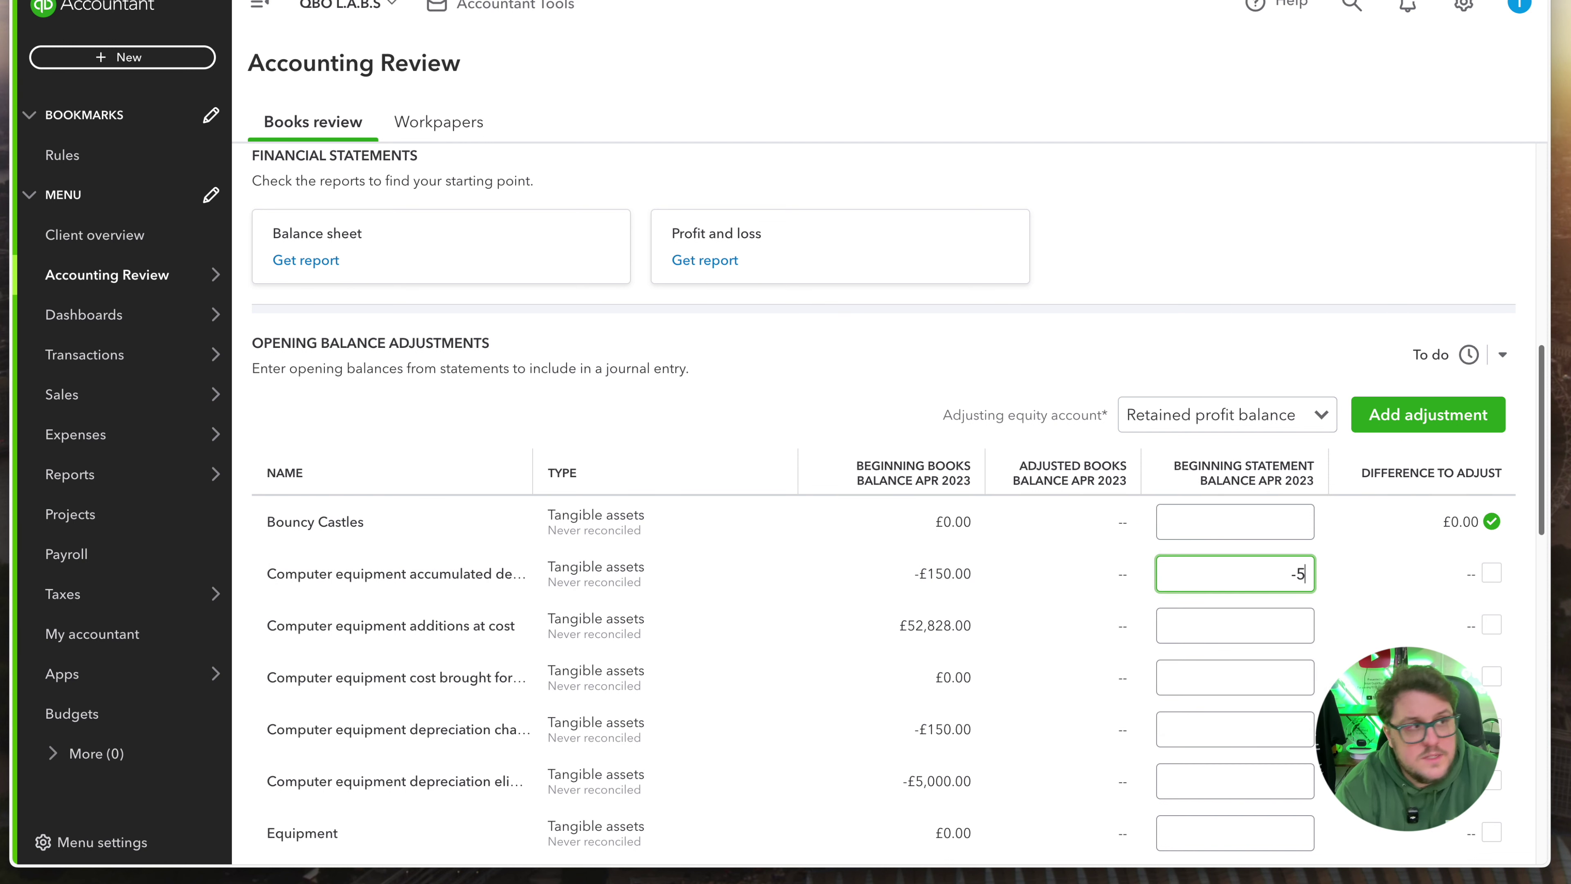
key("Tab")
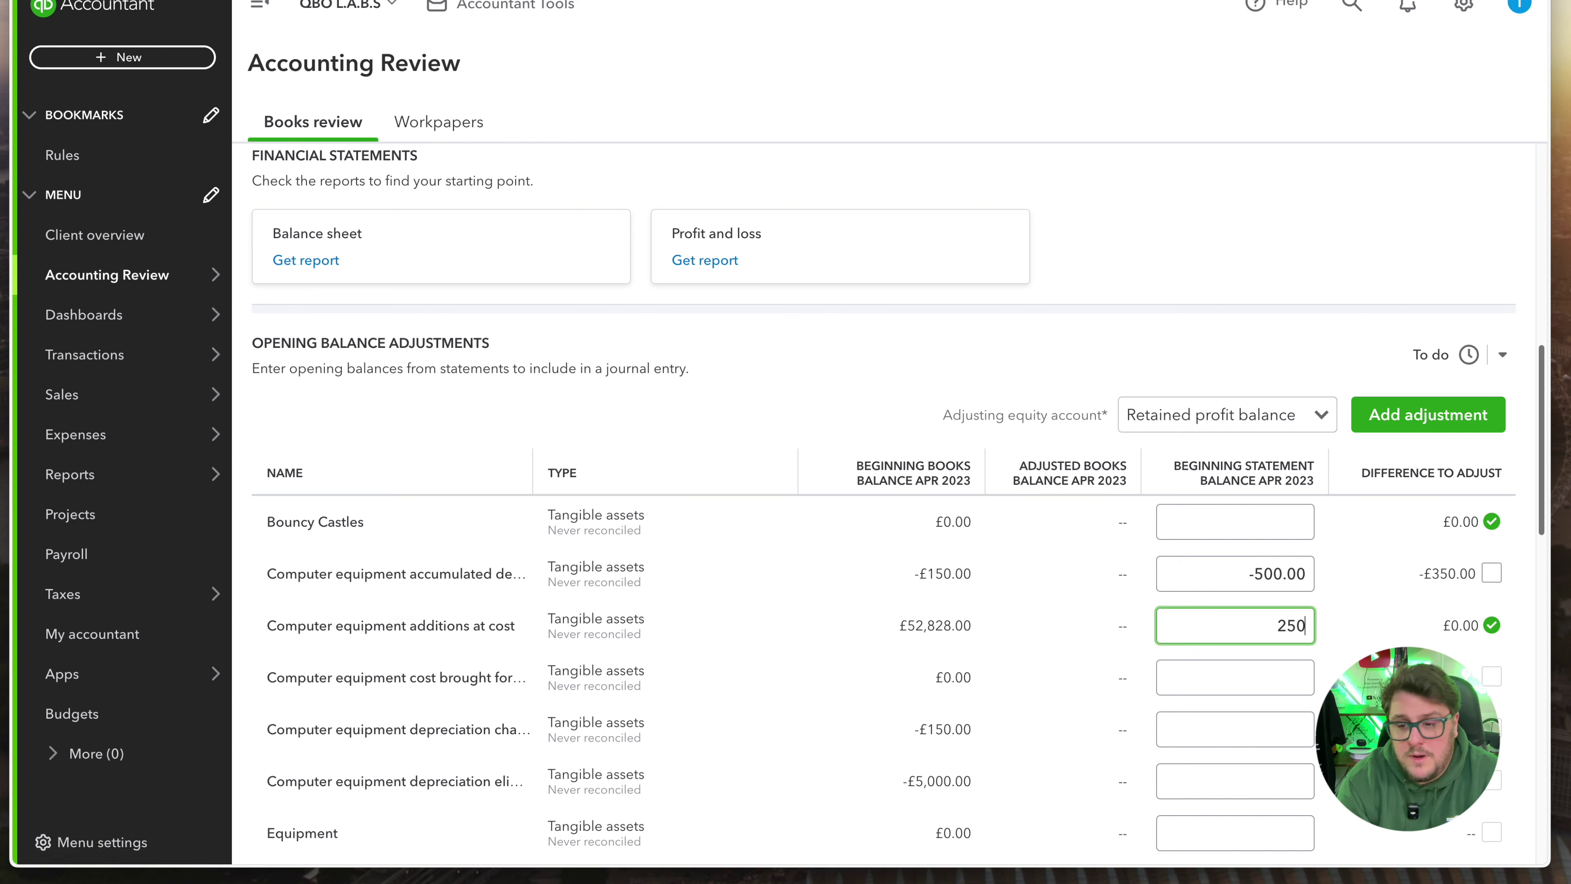
type("25000")
key("Tab")
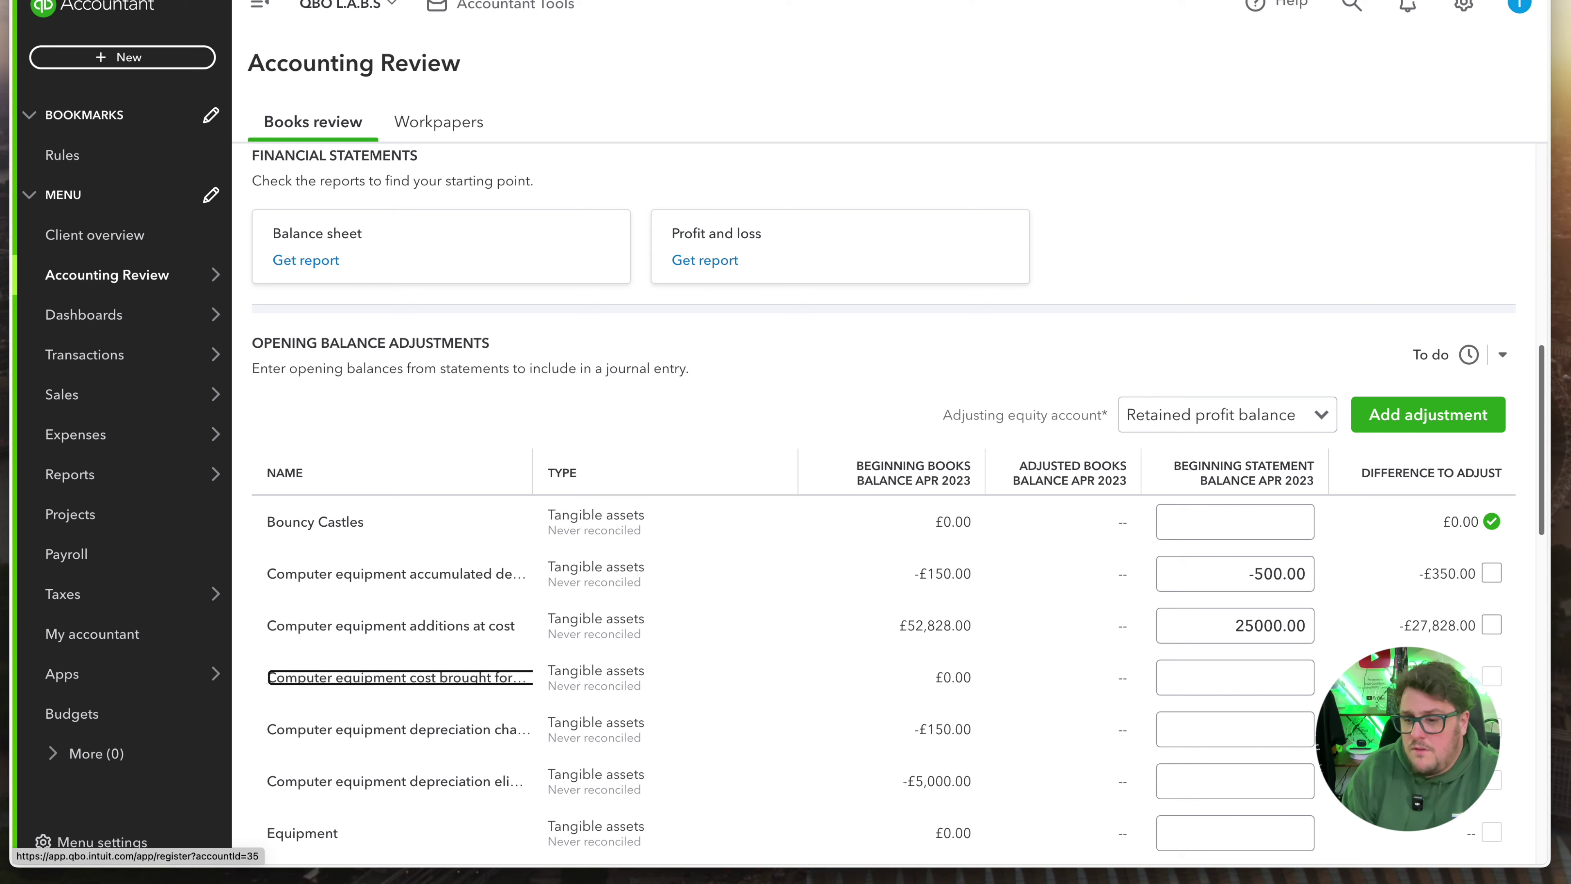
Step: Select the Computer equipment accumulated depreciation and additions at cost differences for adjustment
scroll(1178, 672, "down", 5)
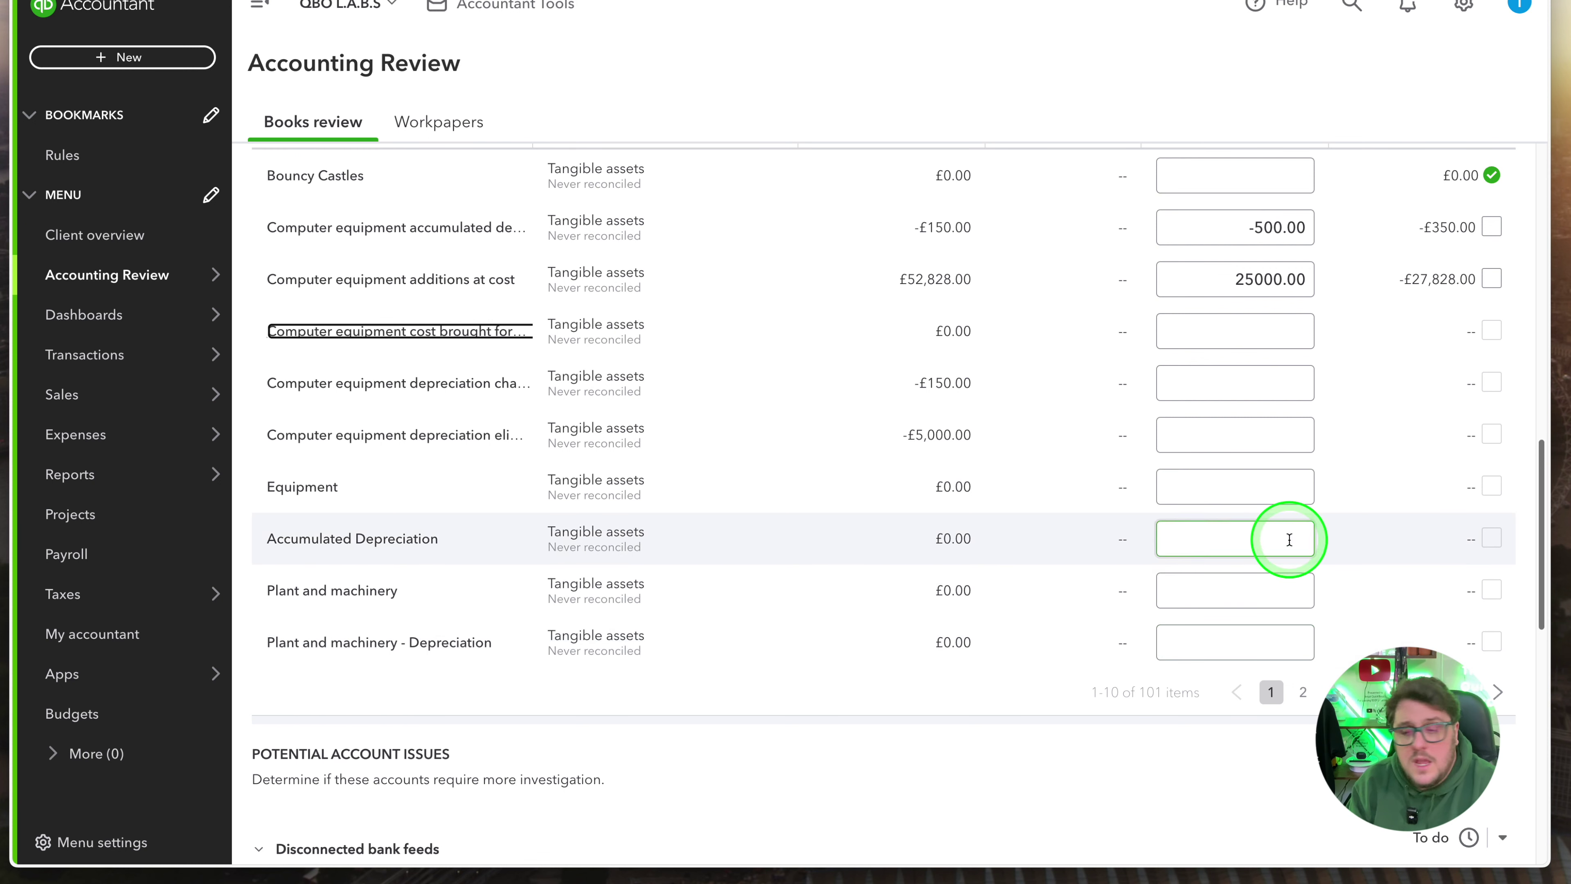
left_click(1249, 292)
left_click(1515, 227)
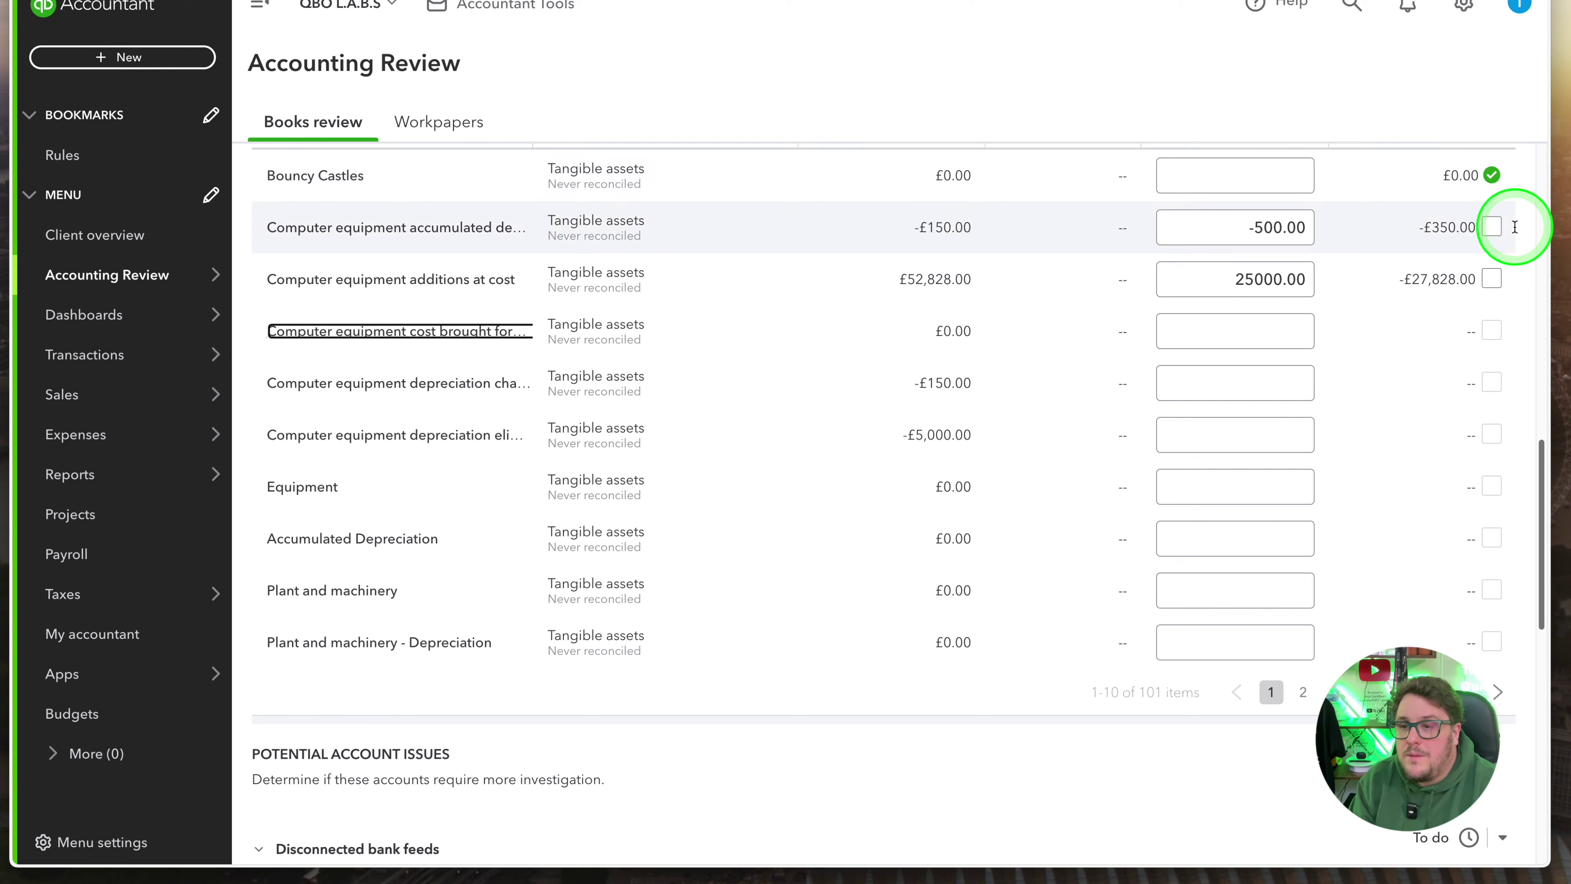
left_click(1492, 279)
left_click(1376, 414)
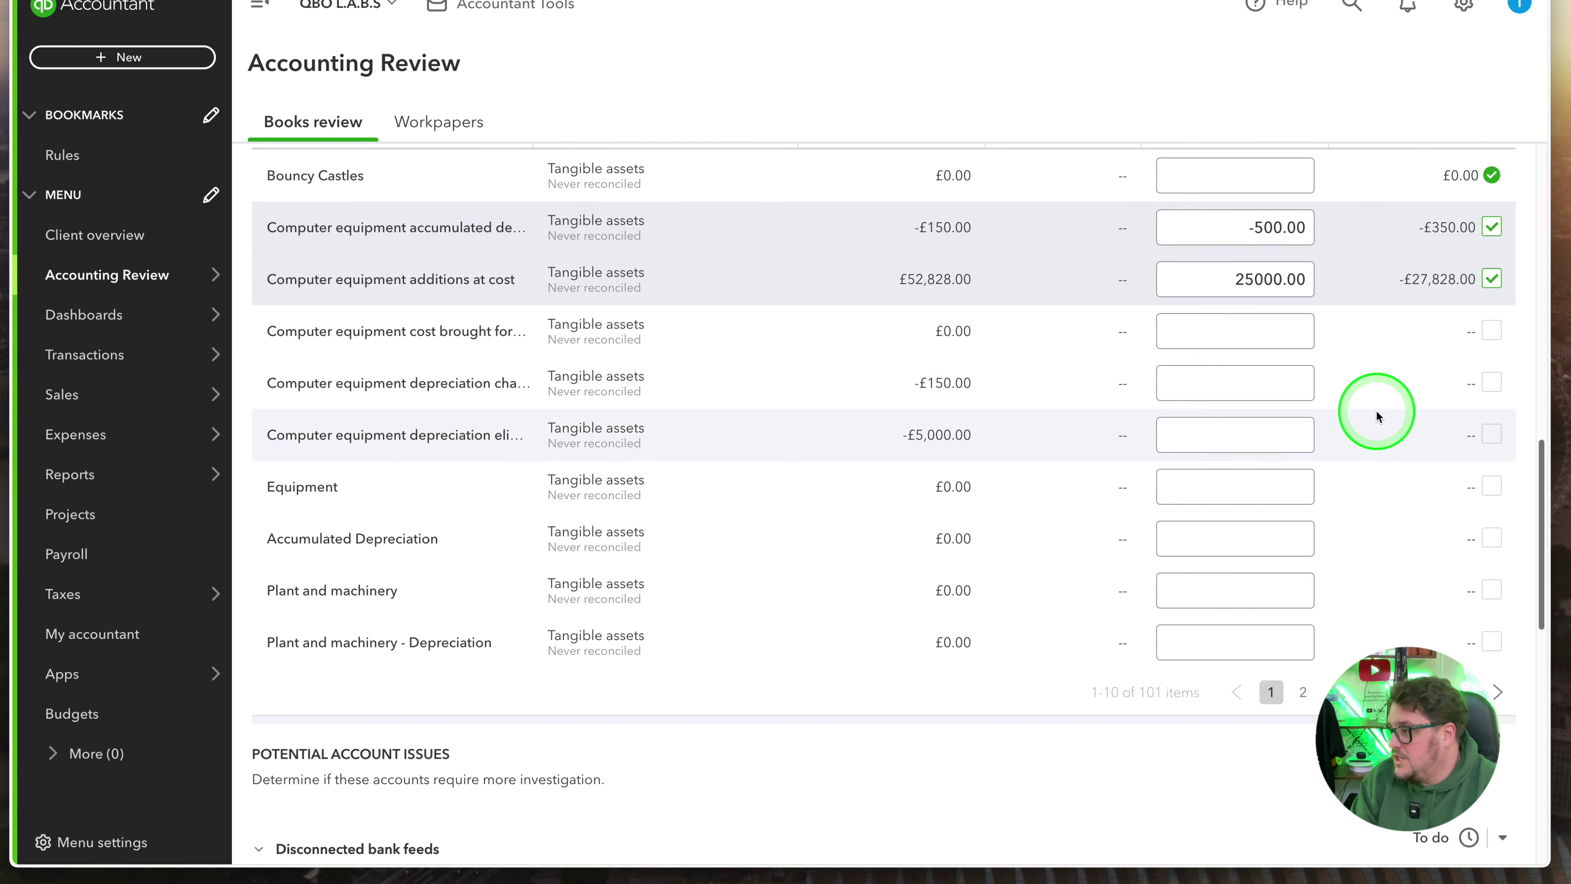
Step: Add the opening balance adjustment, then save and close its journal entry
scroll(1373, 414, "up", 5)
left_click(1421, 463)
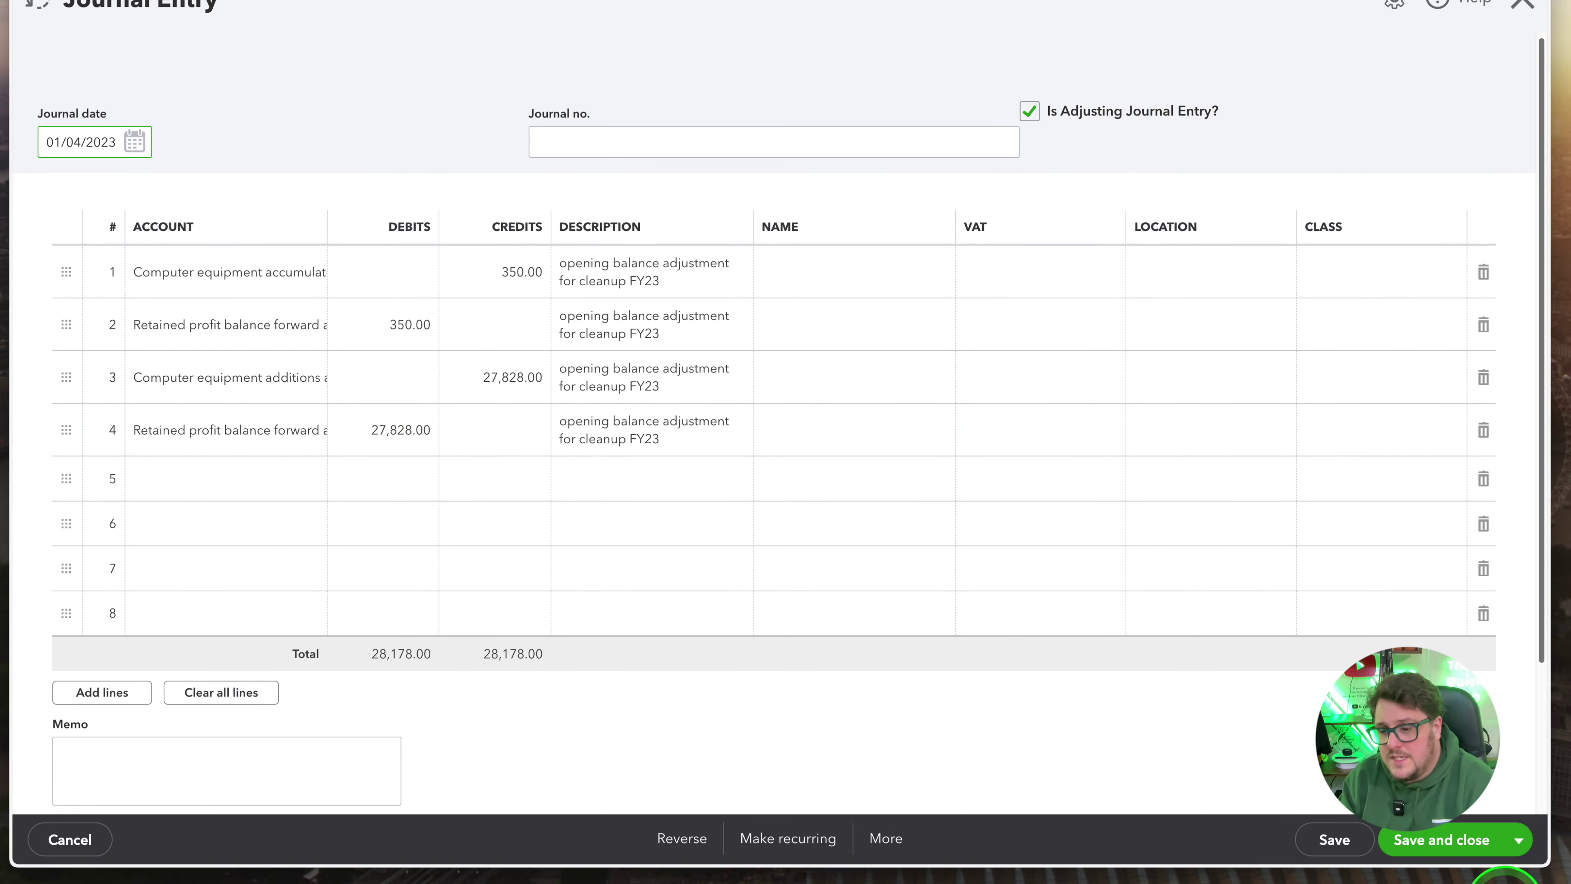
left_click(1459, 852)
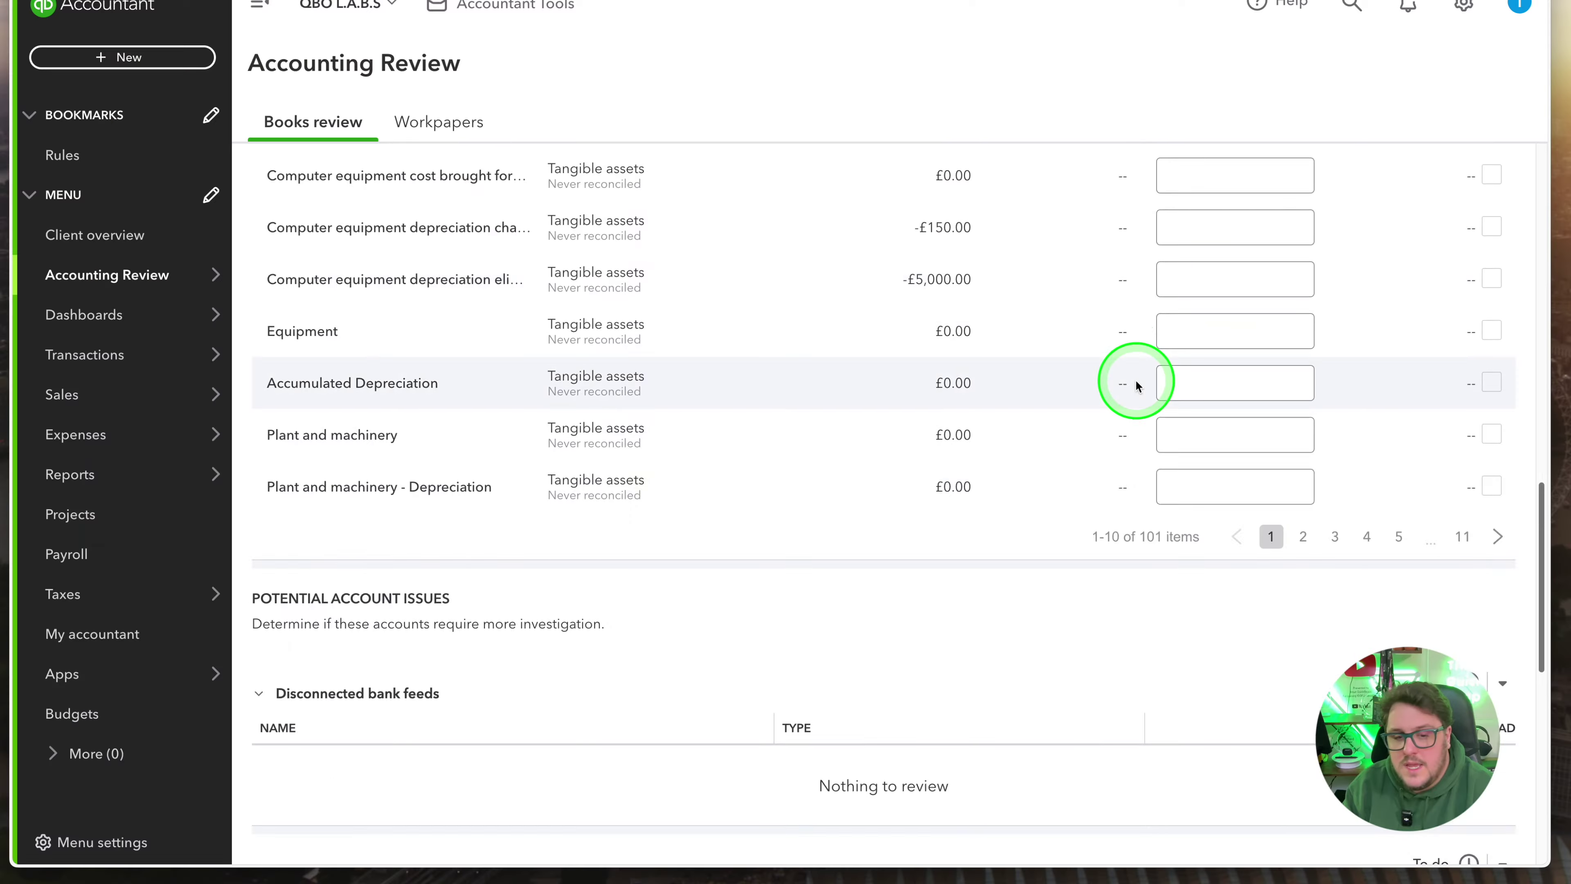
Step: Start a new item under Additional Items and go through its item, link name and QuickBooks page link fields
scroll(1135, 384, "down", 5)
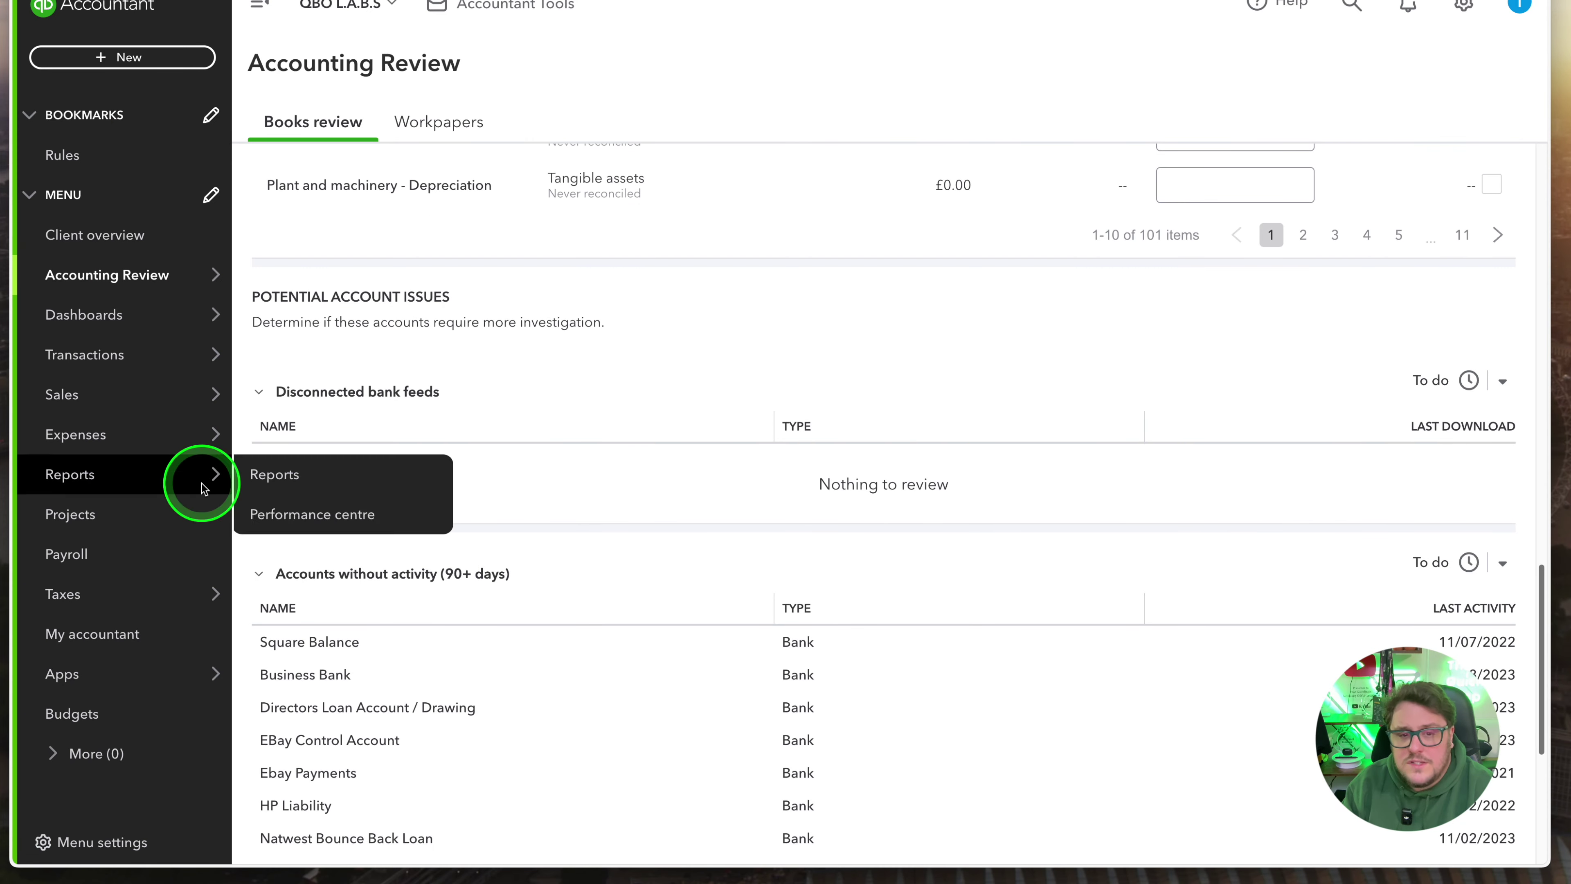
scroll(620, 464, "down", 3)
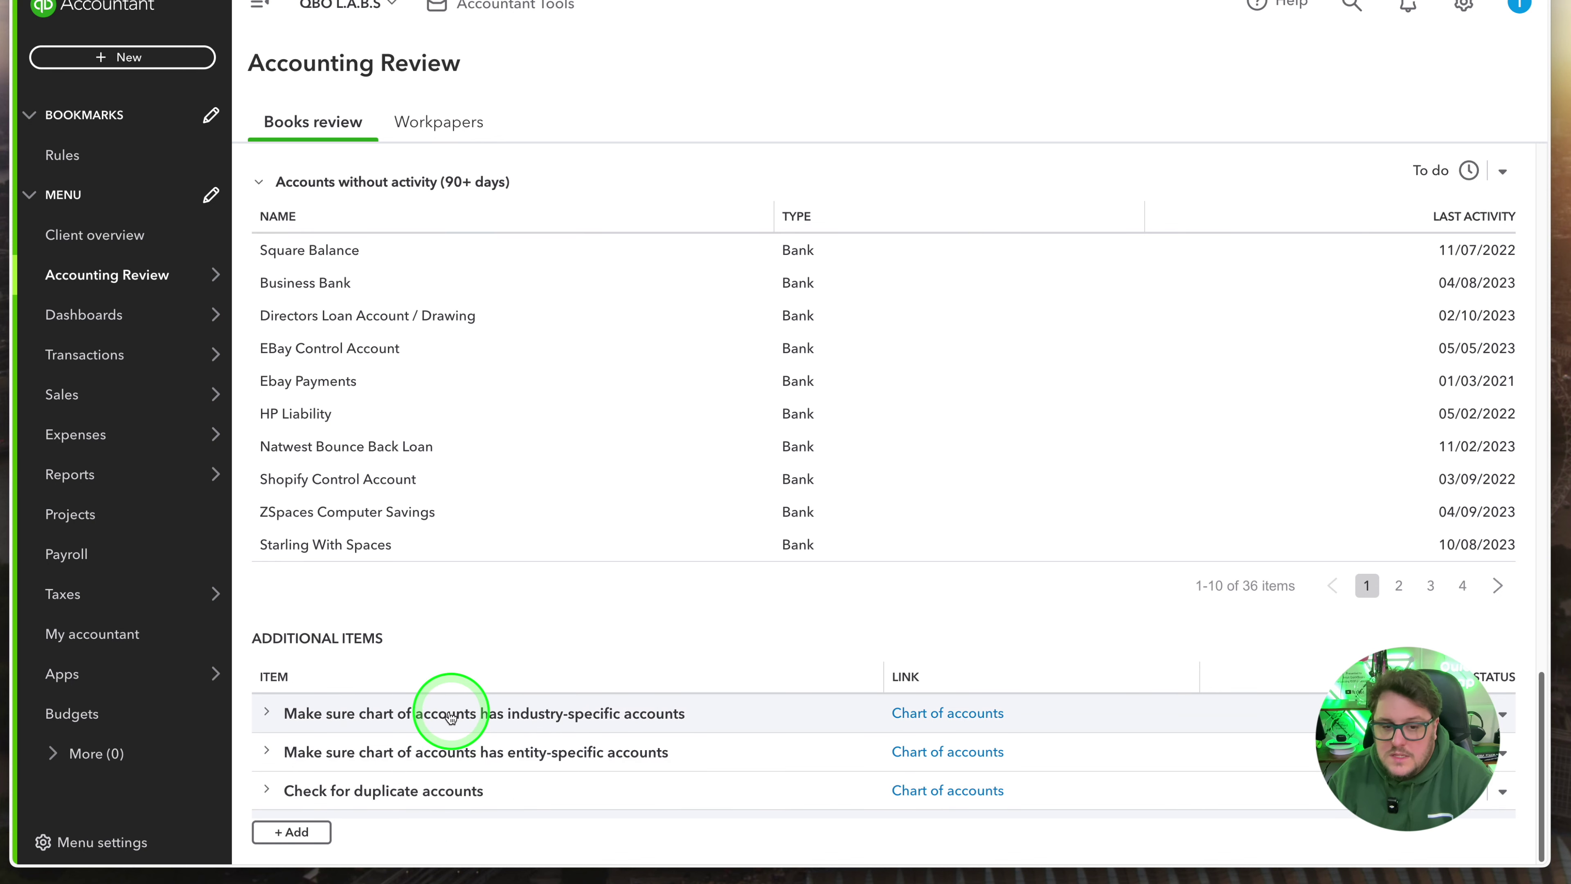
left_click(292, 831)
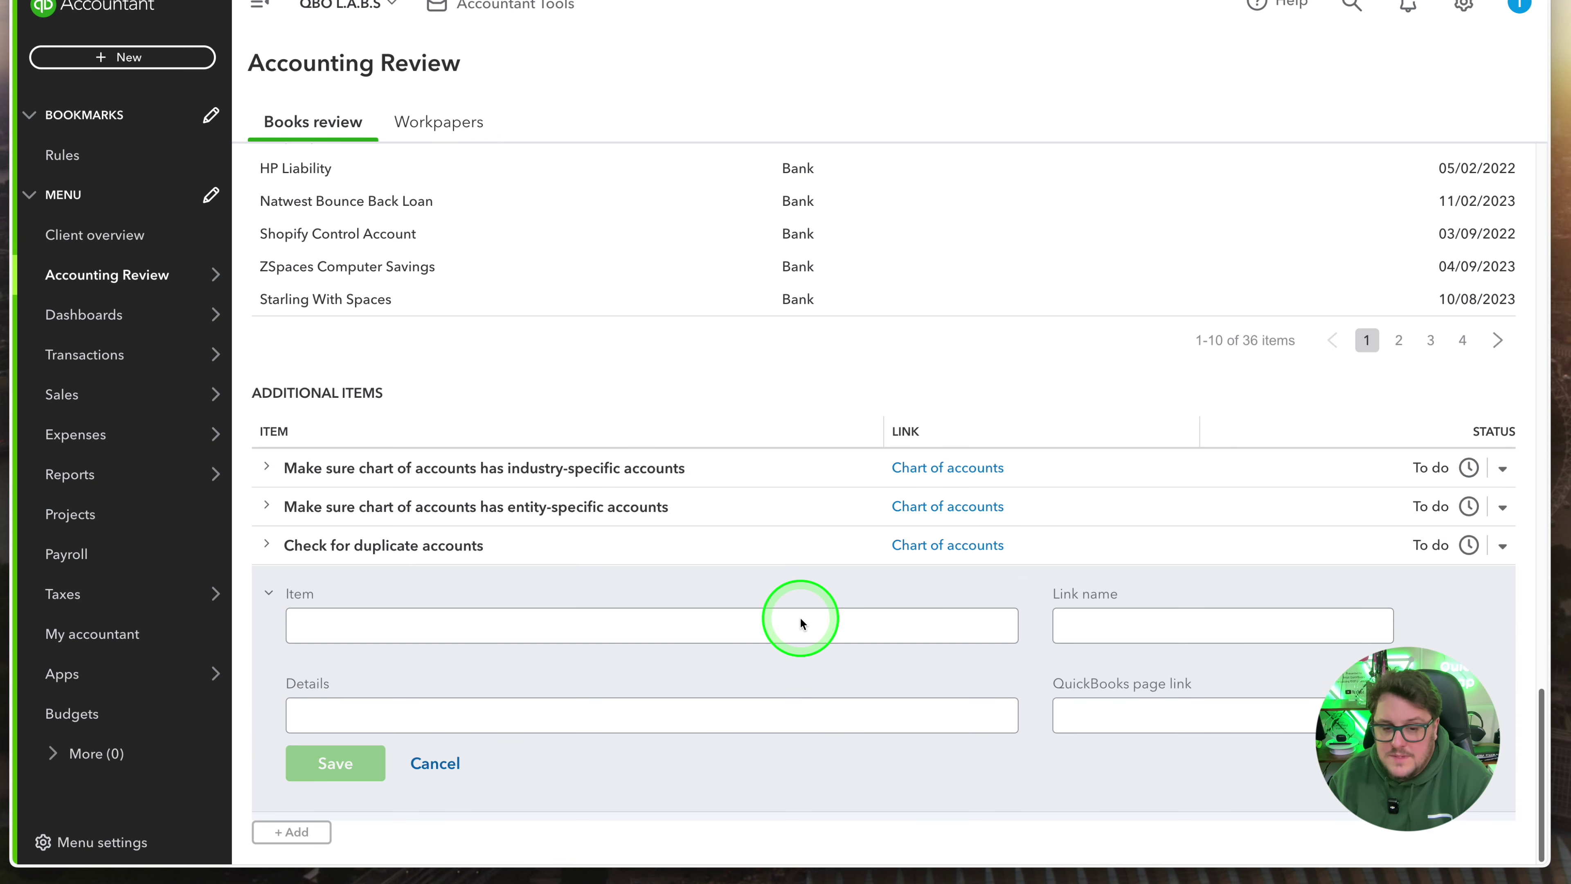
left_click(640, 628)
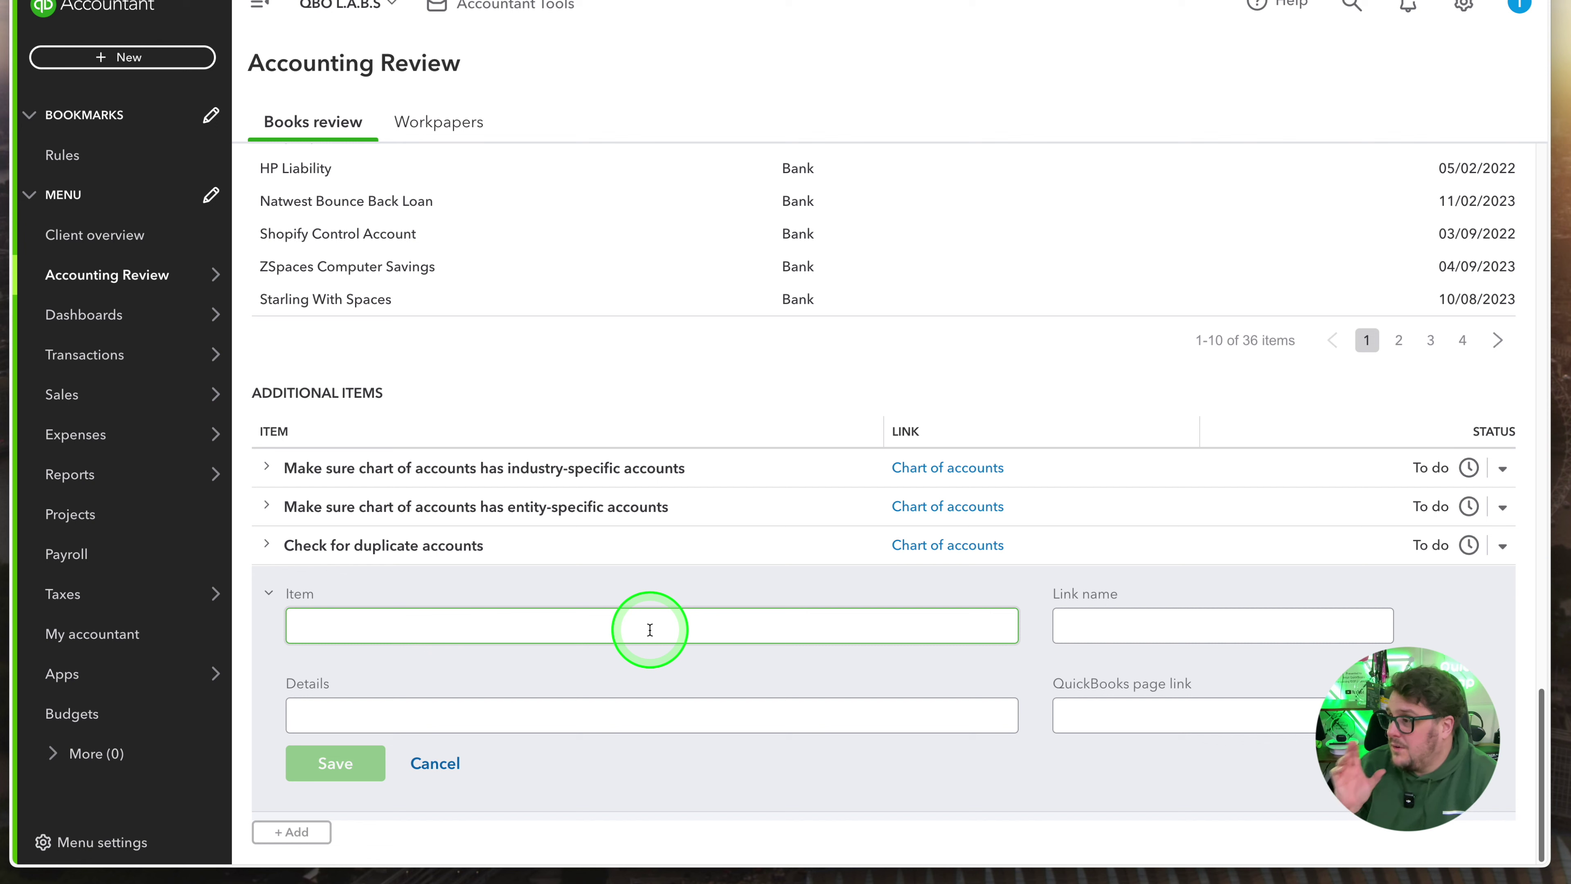
left_click(1149, 618)
left_click(1115, 710)
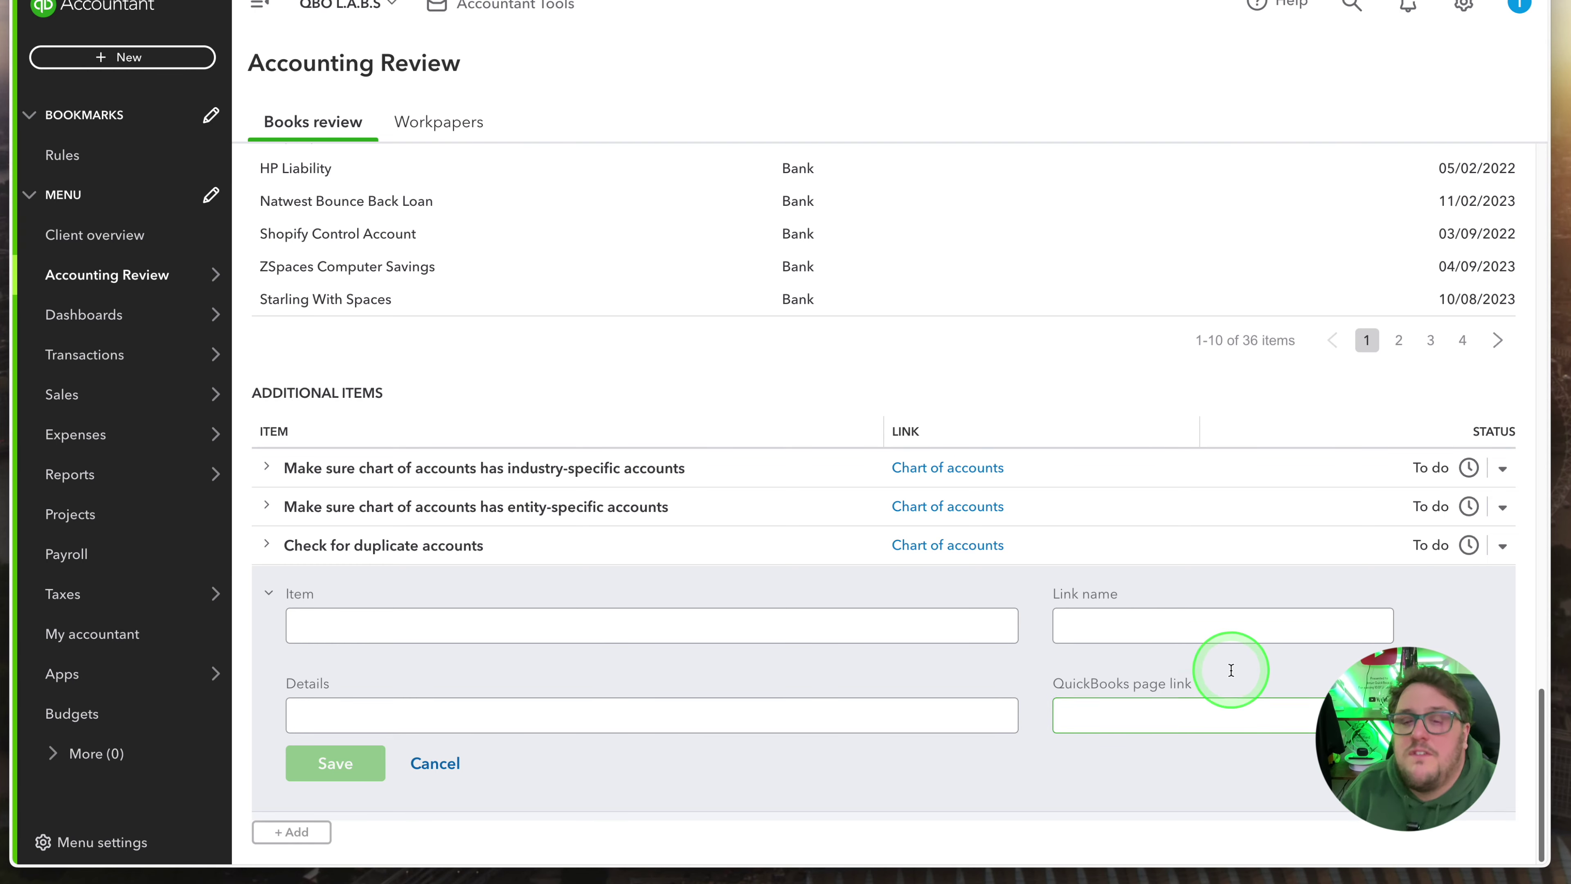
Step: Open the recurring transactions list and use the Wages Jnl template to bring up its journal entry
scroll(1175, 702, "up", 10)
scroll(1072, 408, "up", 5)
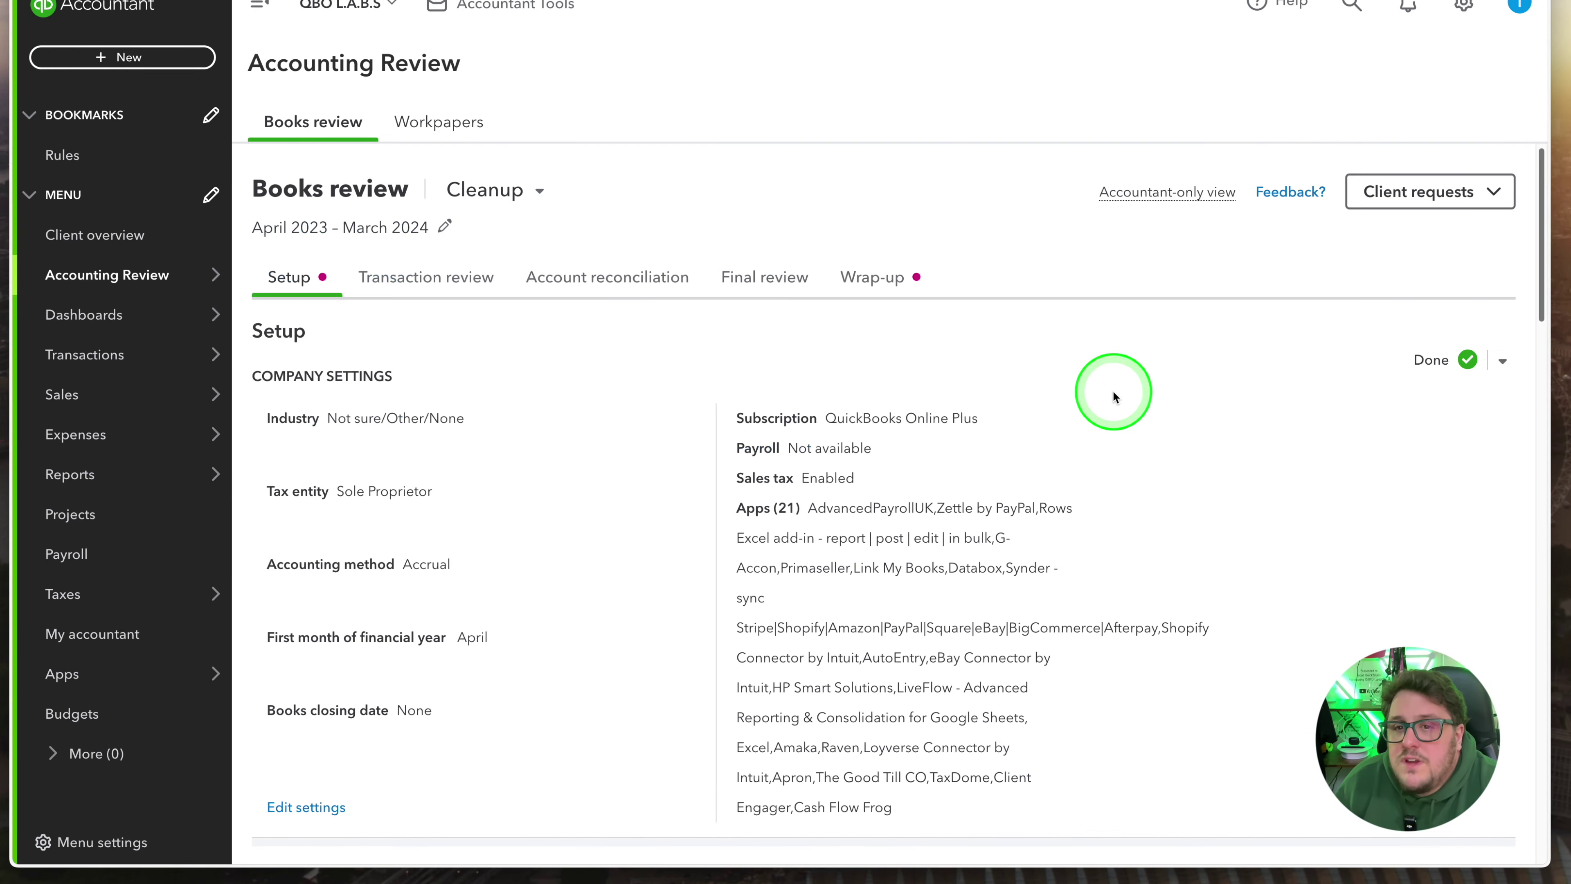
left_click(1463, 6)
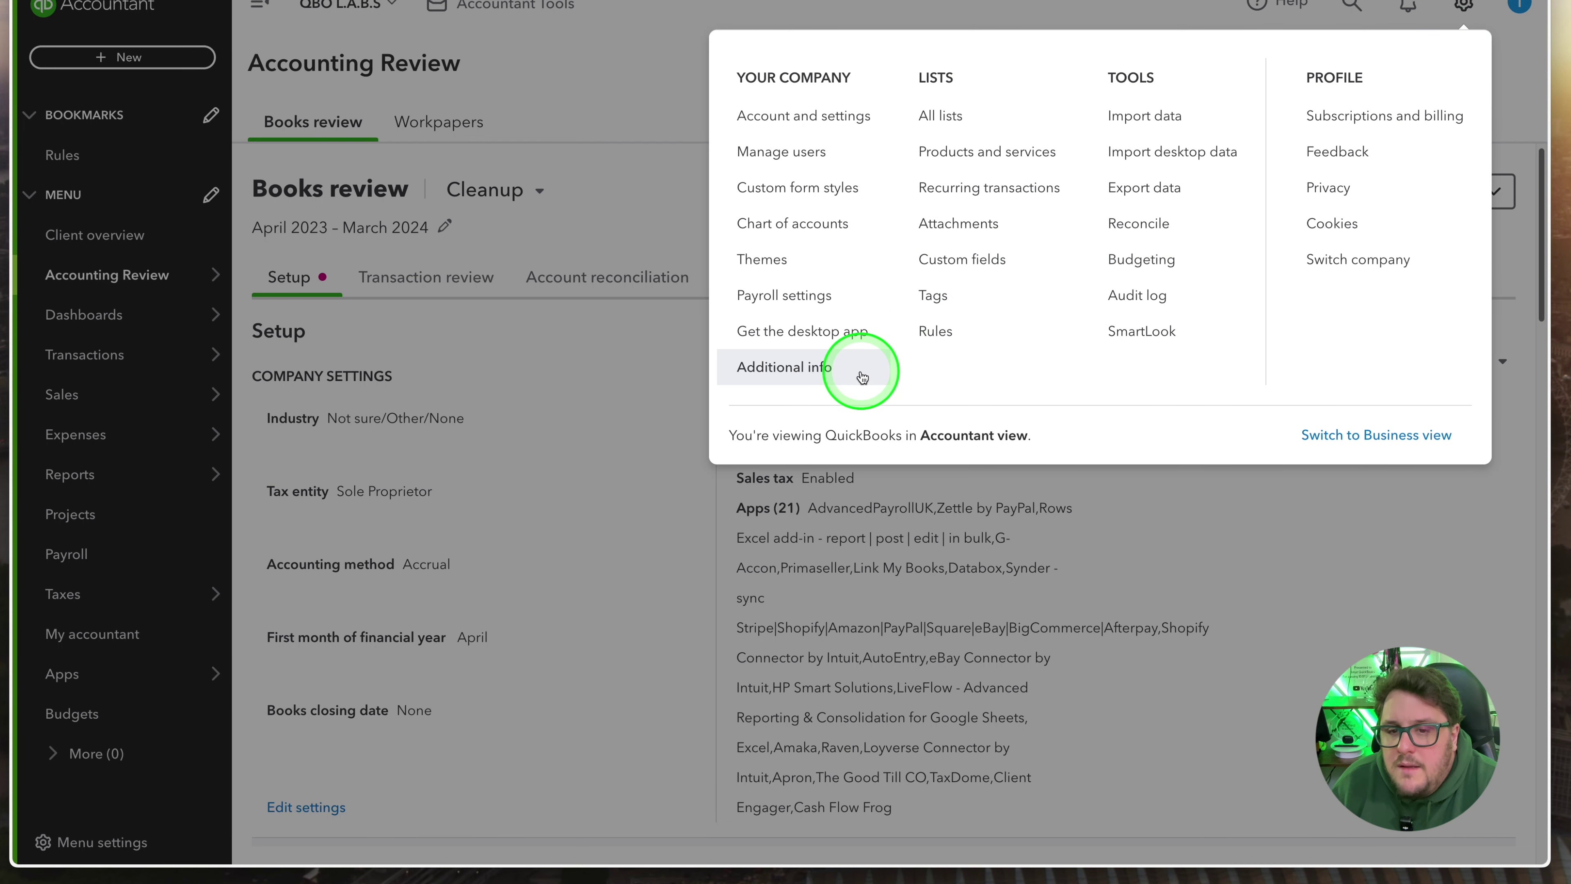
left_click(959, 187)
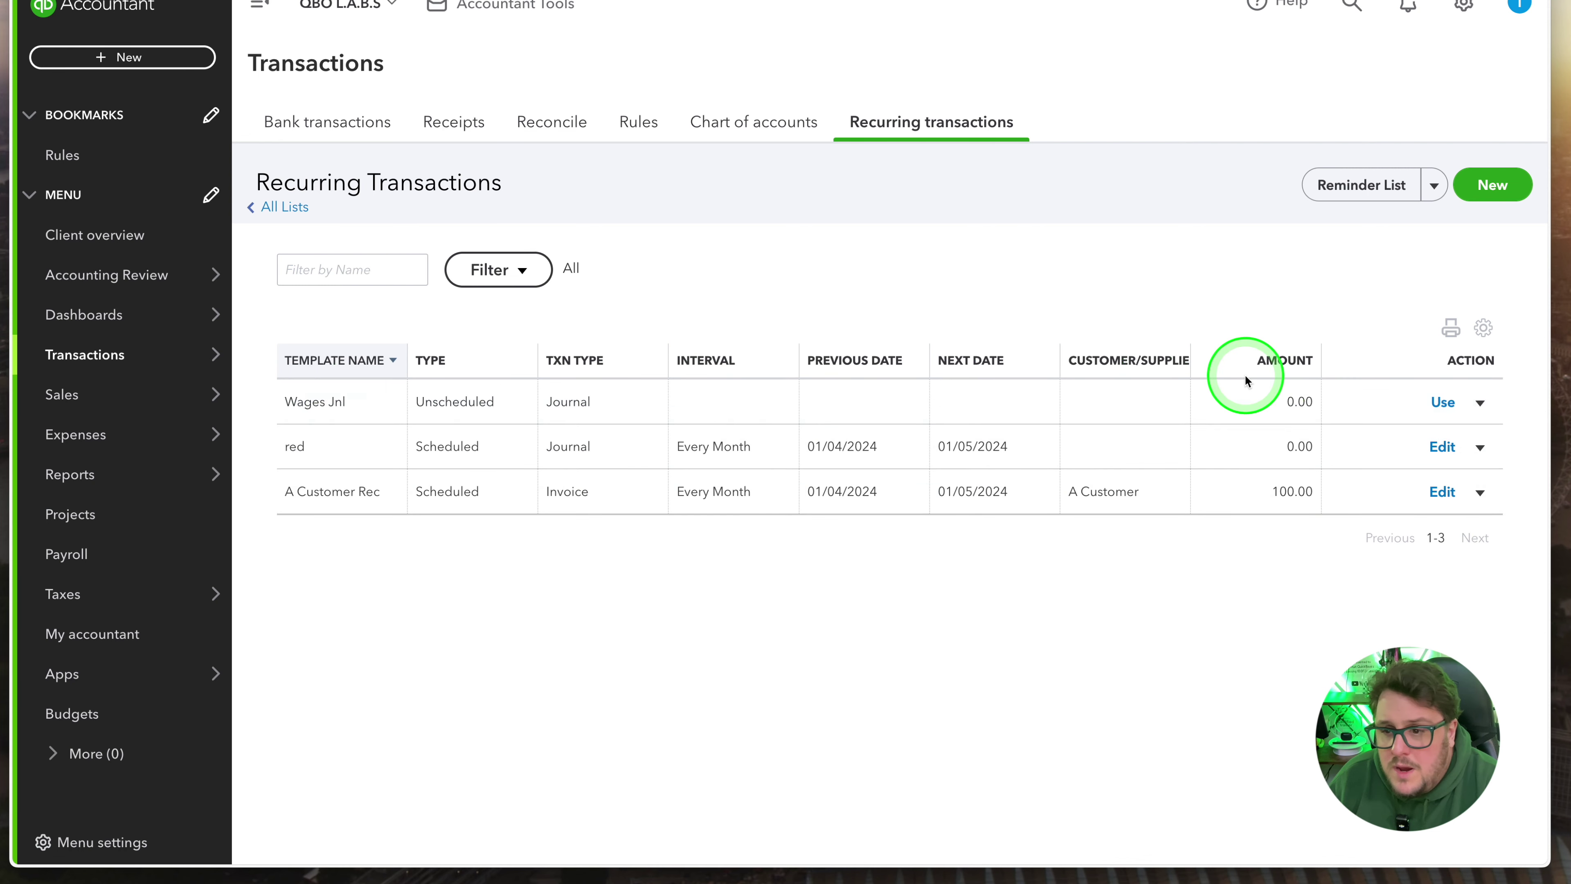
left_click(1441, 403)
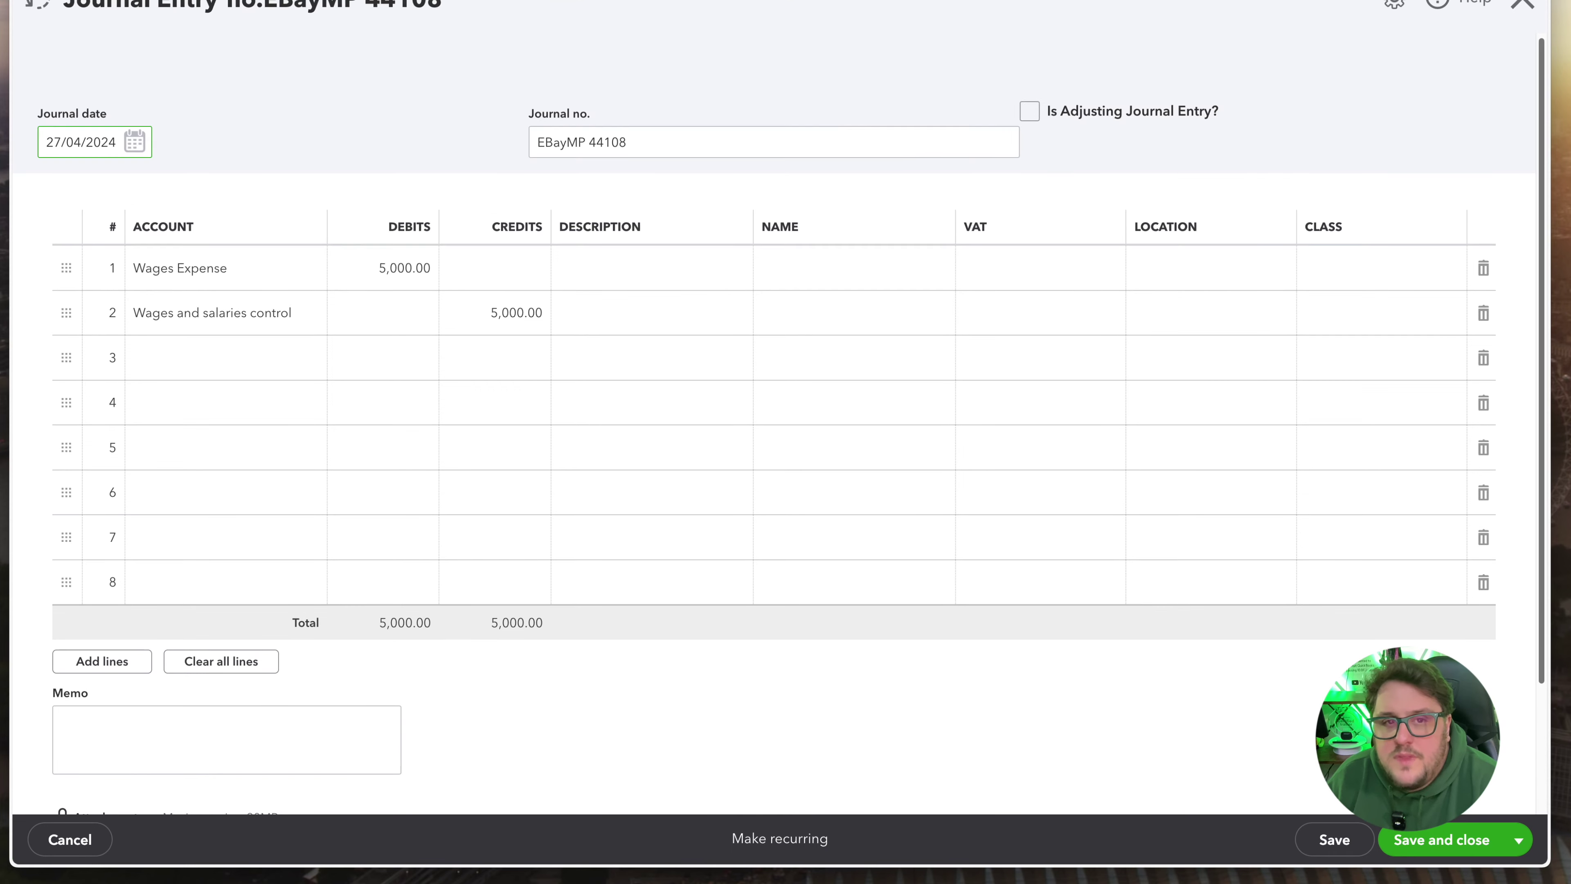
Step: Go to the page address of the Wages Jnl journal entry and close the entry without saving
left_click(656, 3)
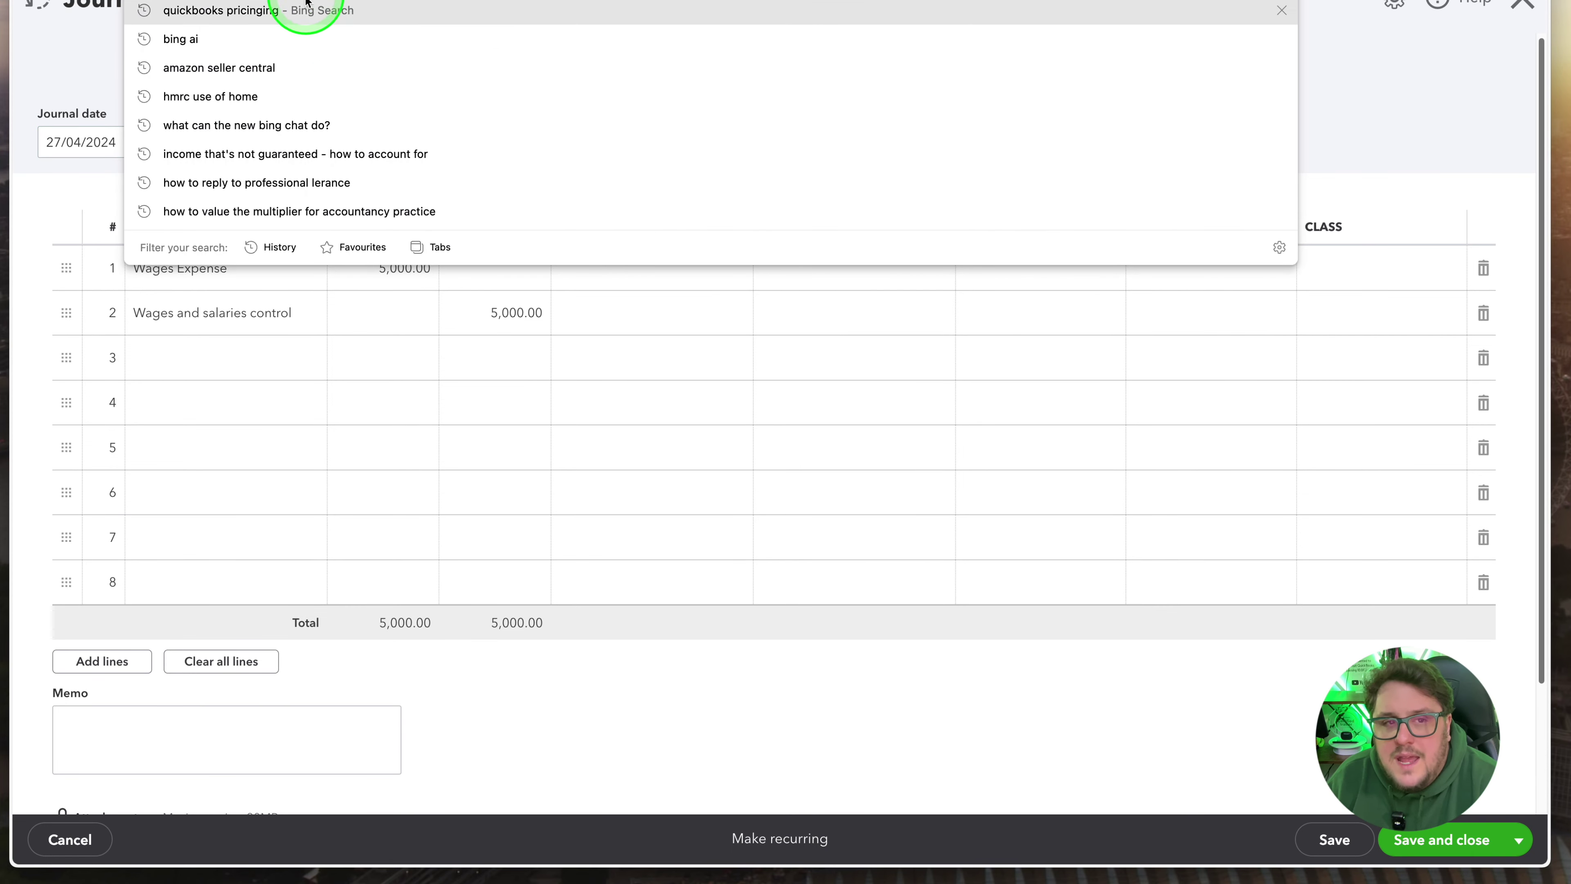
left_click(1433, 82)
left_click(1524, 3)
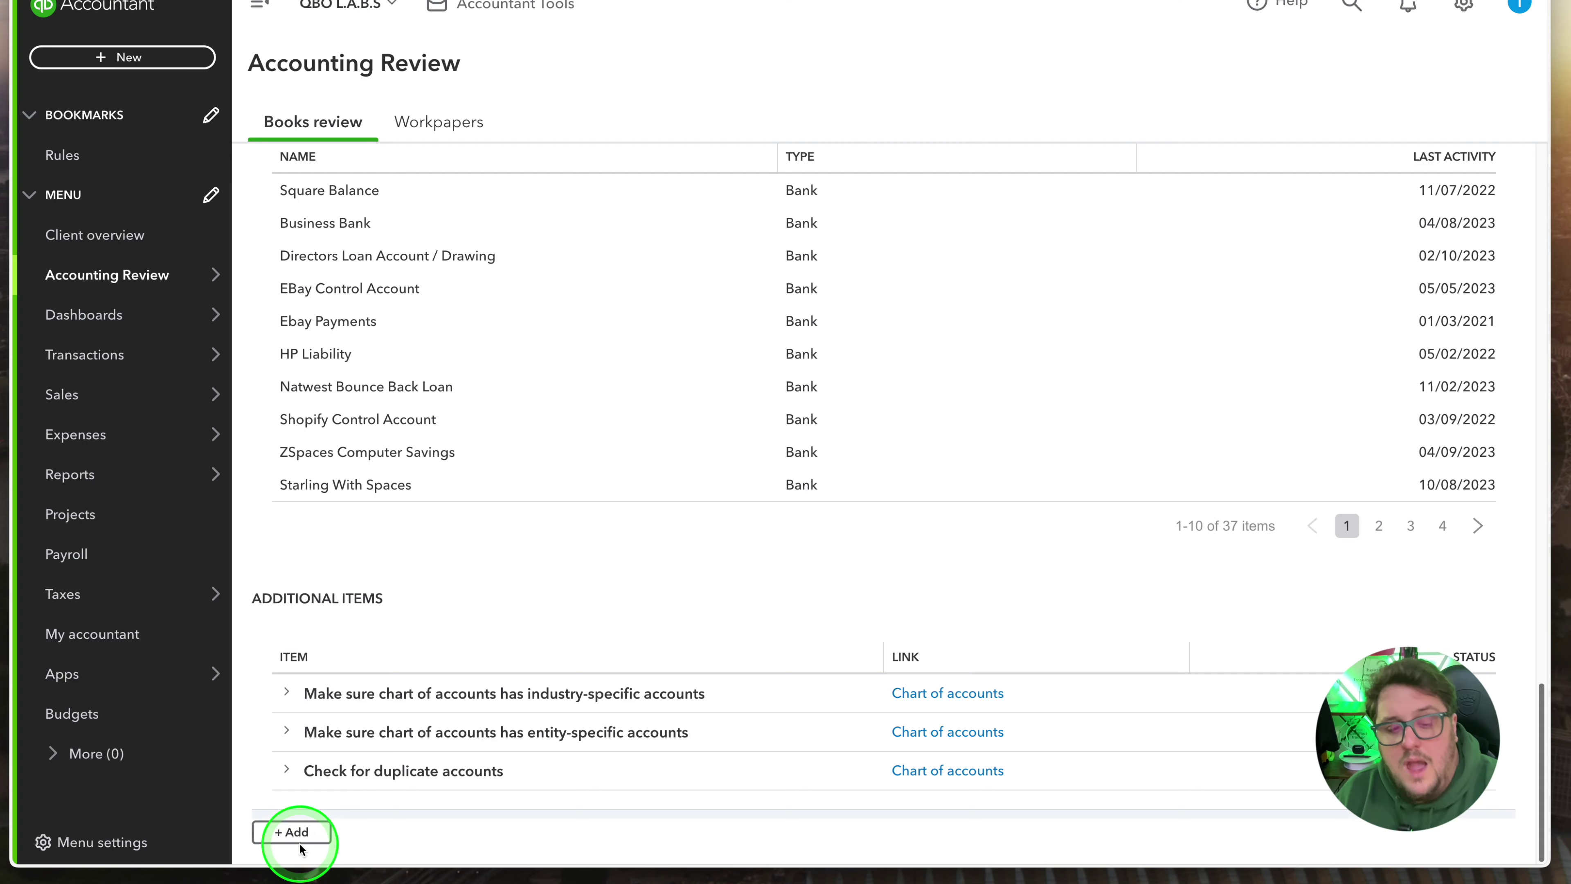
Step: Add an additional item named Wages with link name Jnl and the copied journal entry page link, and save it
left_click(291, 835)
scroll(1175, 693, "down", 4)
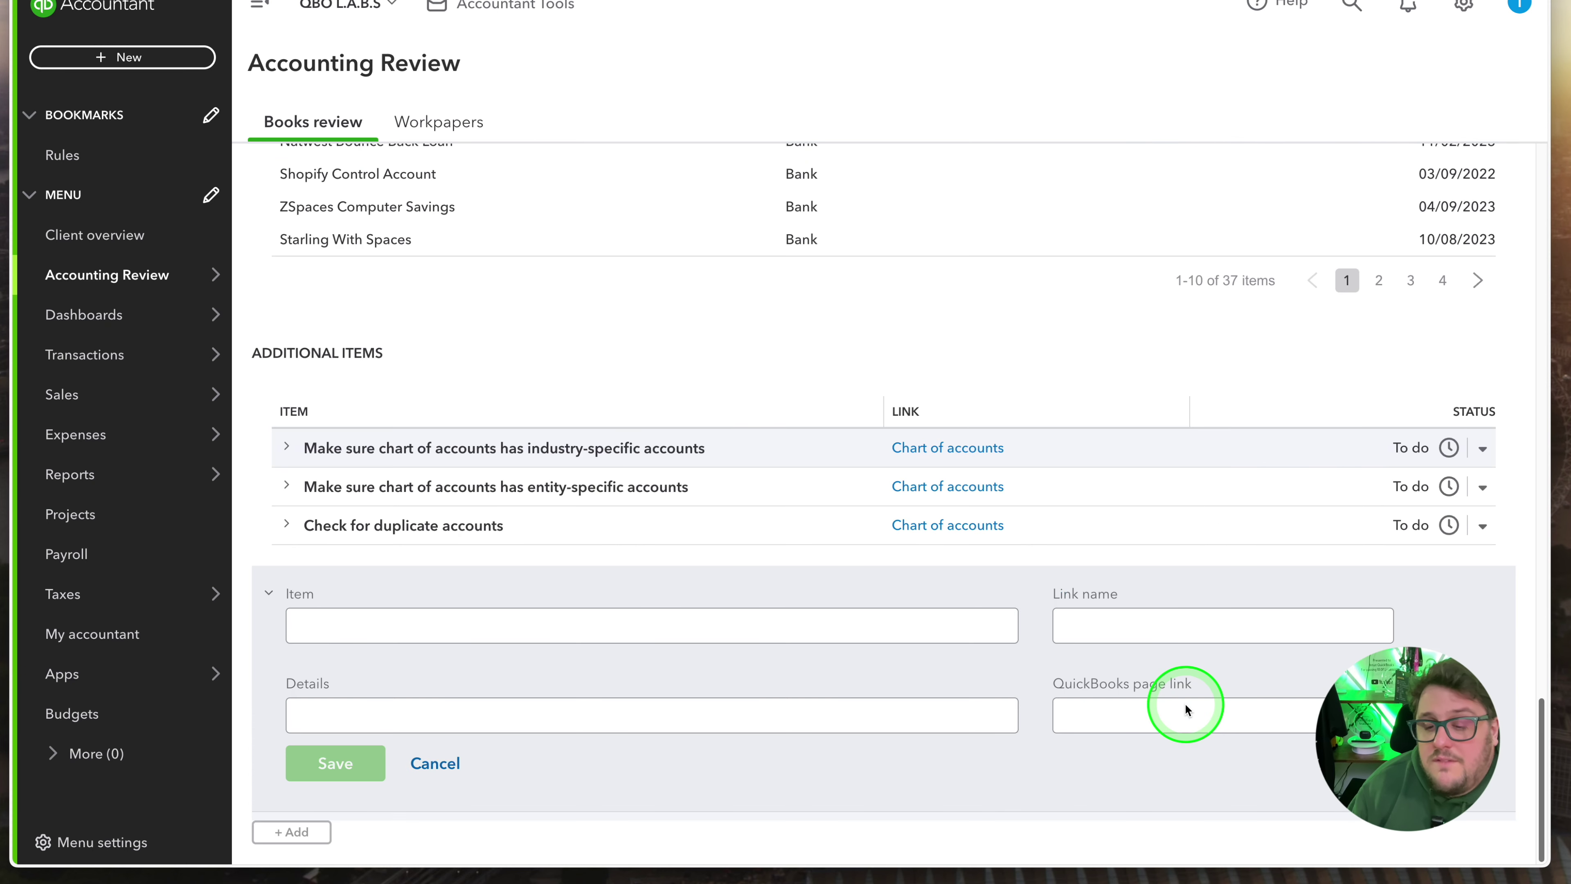
key("ctrl+v")
left_click(1136, 617)
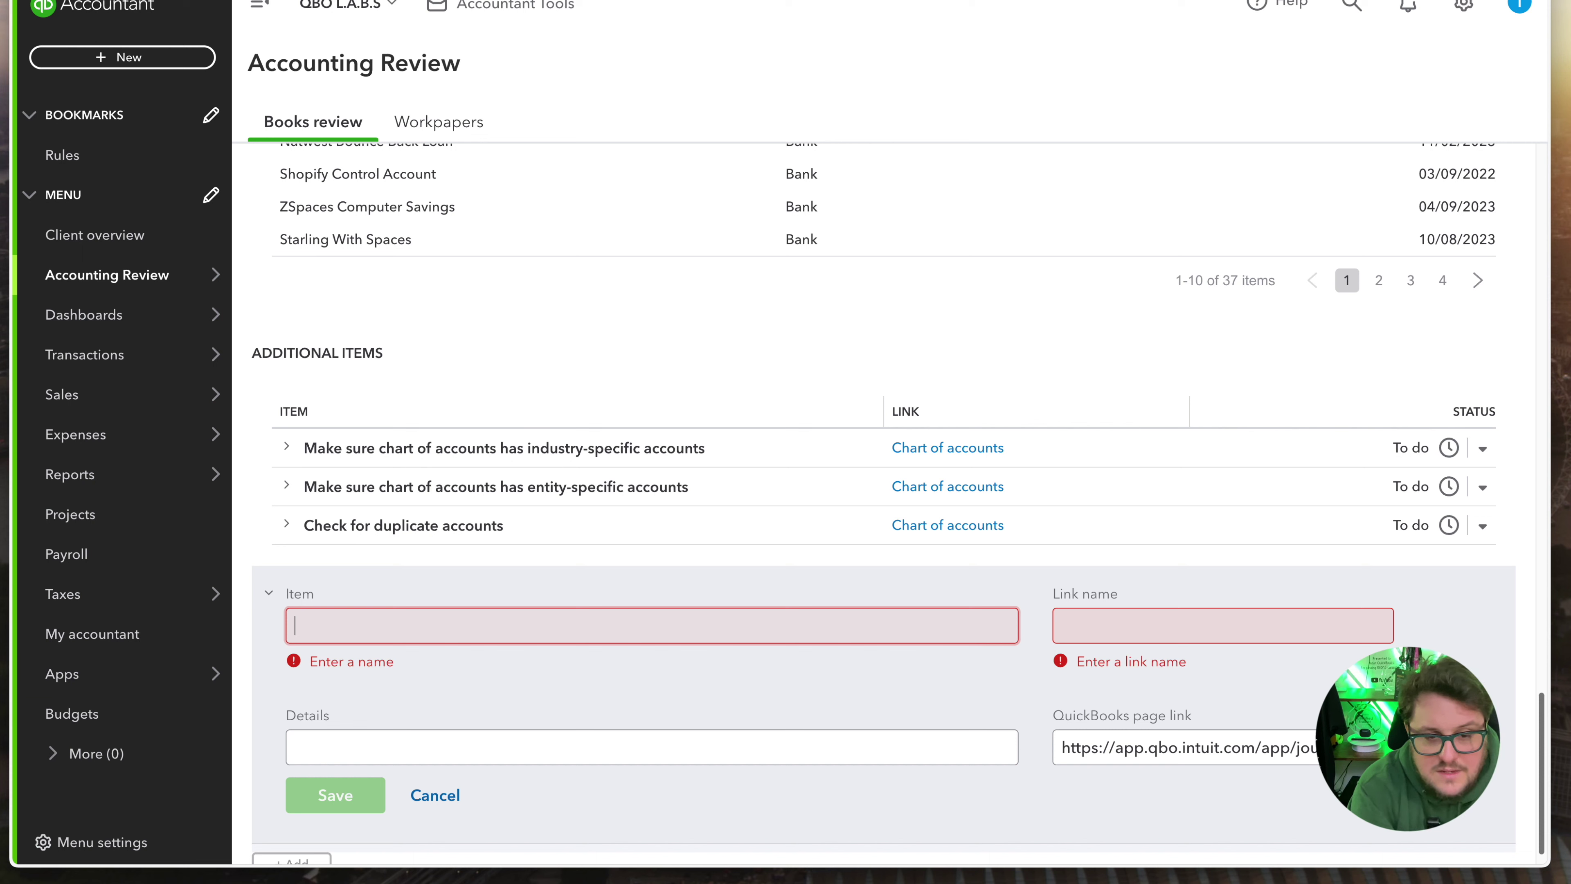
type("Wages")
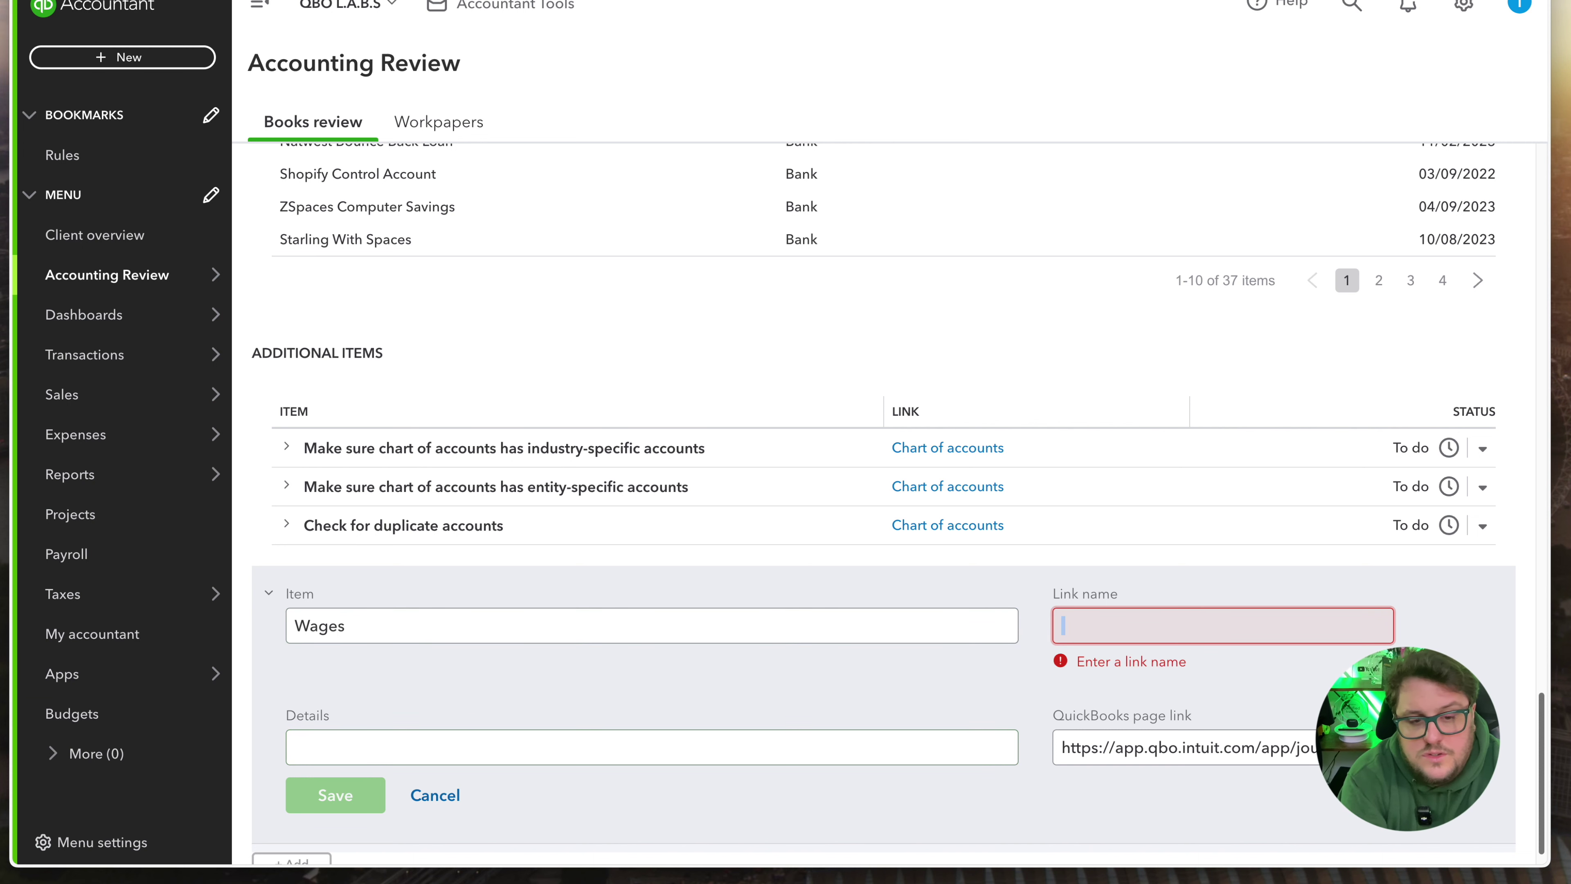
type("Jnl")
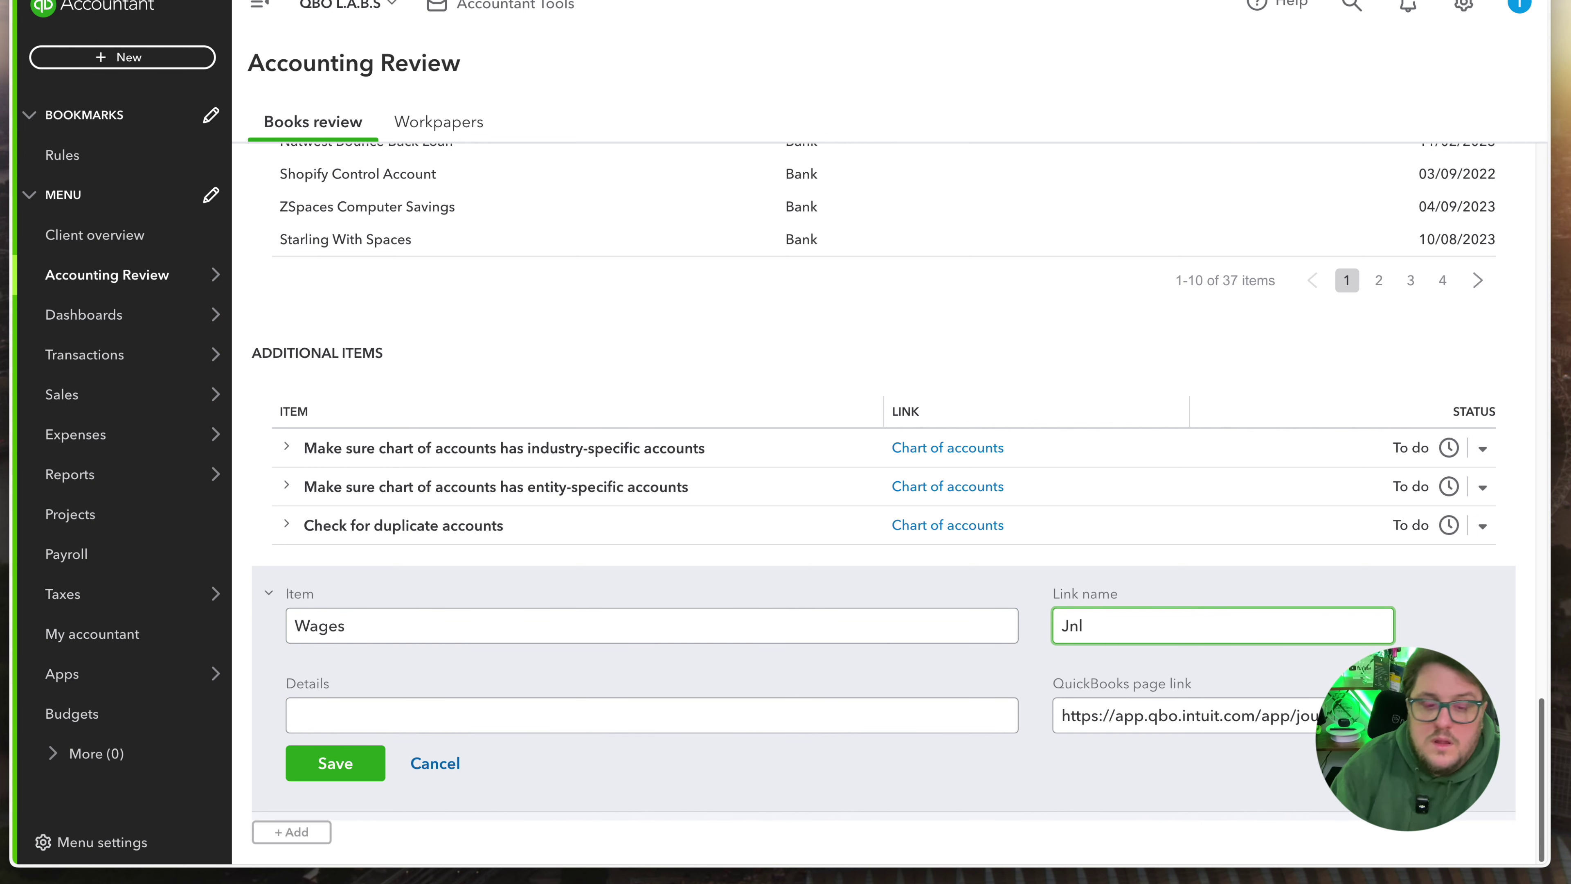
left_click(323, 773)
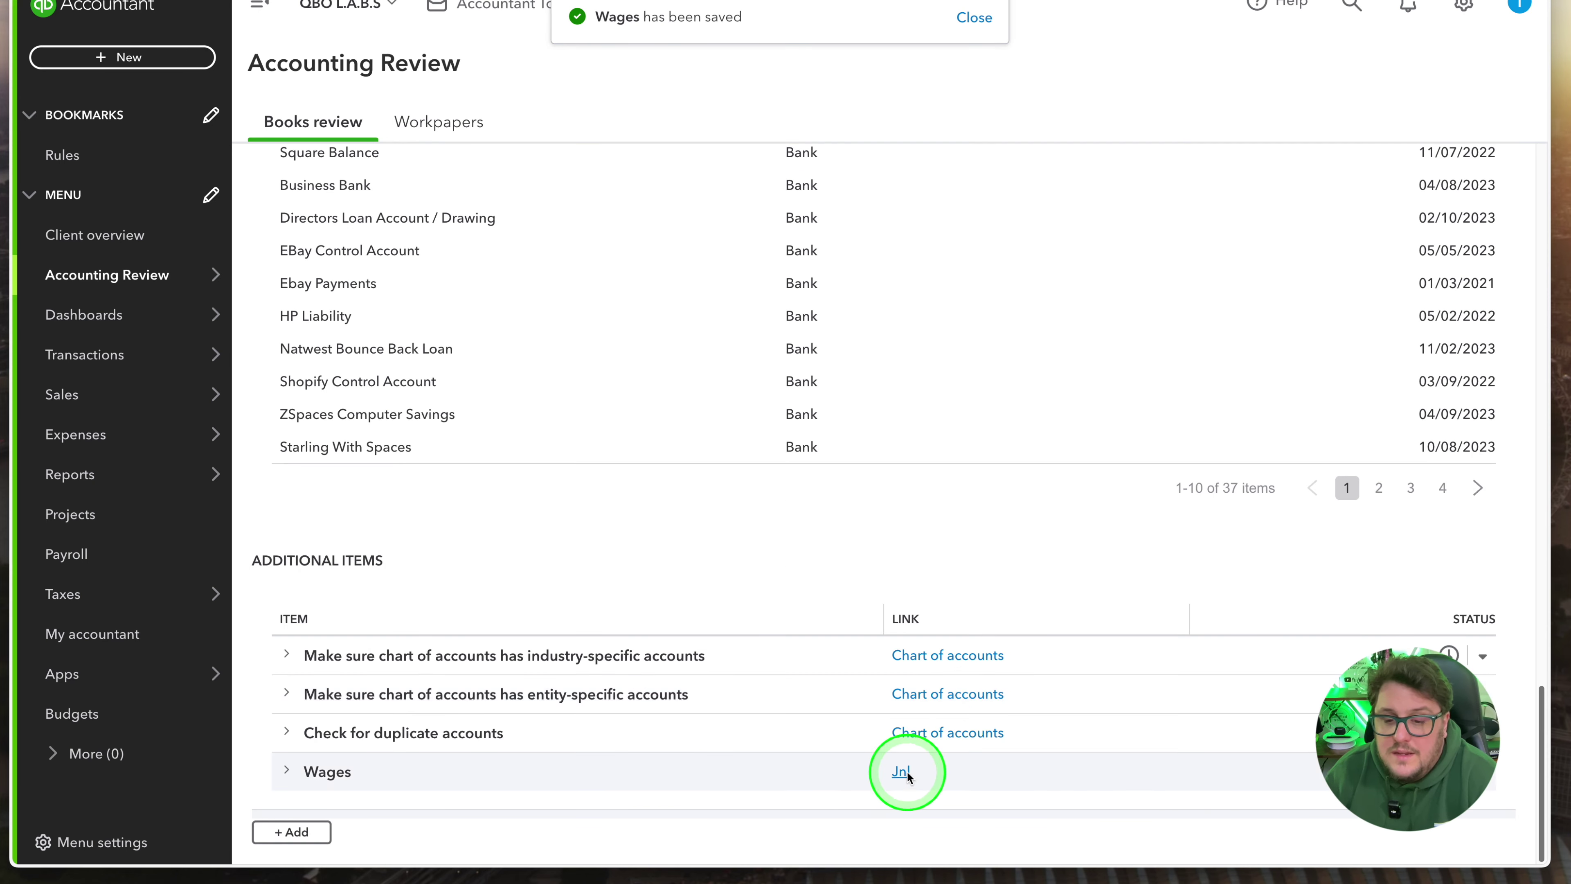
Step: Follow the Jnl link of the Wages item, close the journal entry and return to the books review
left_click(904, 772)
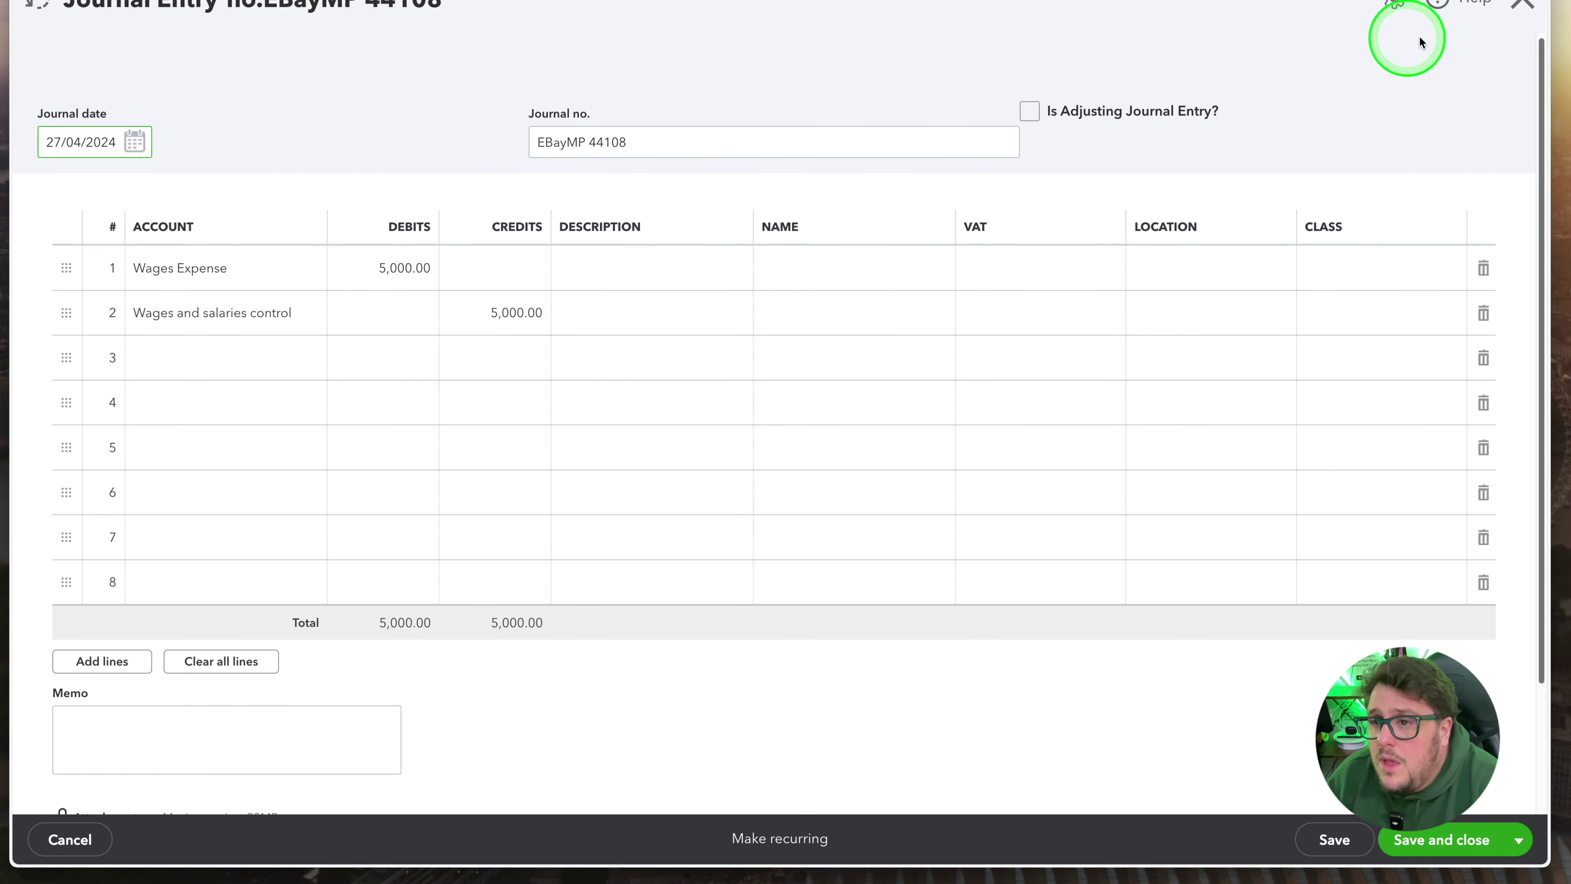
left_click(1523, 4)
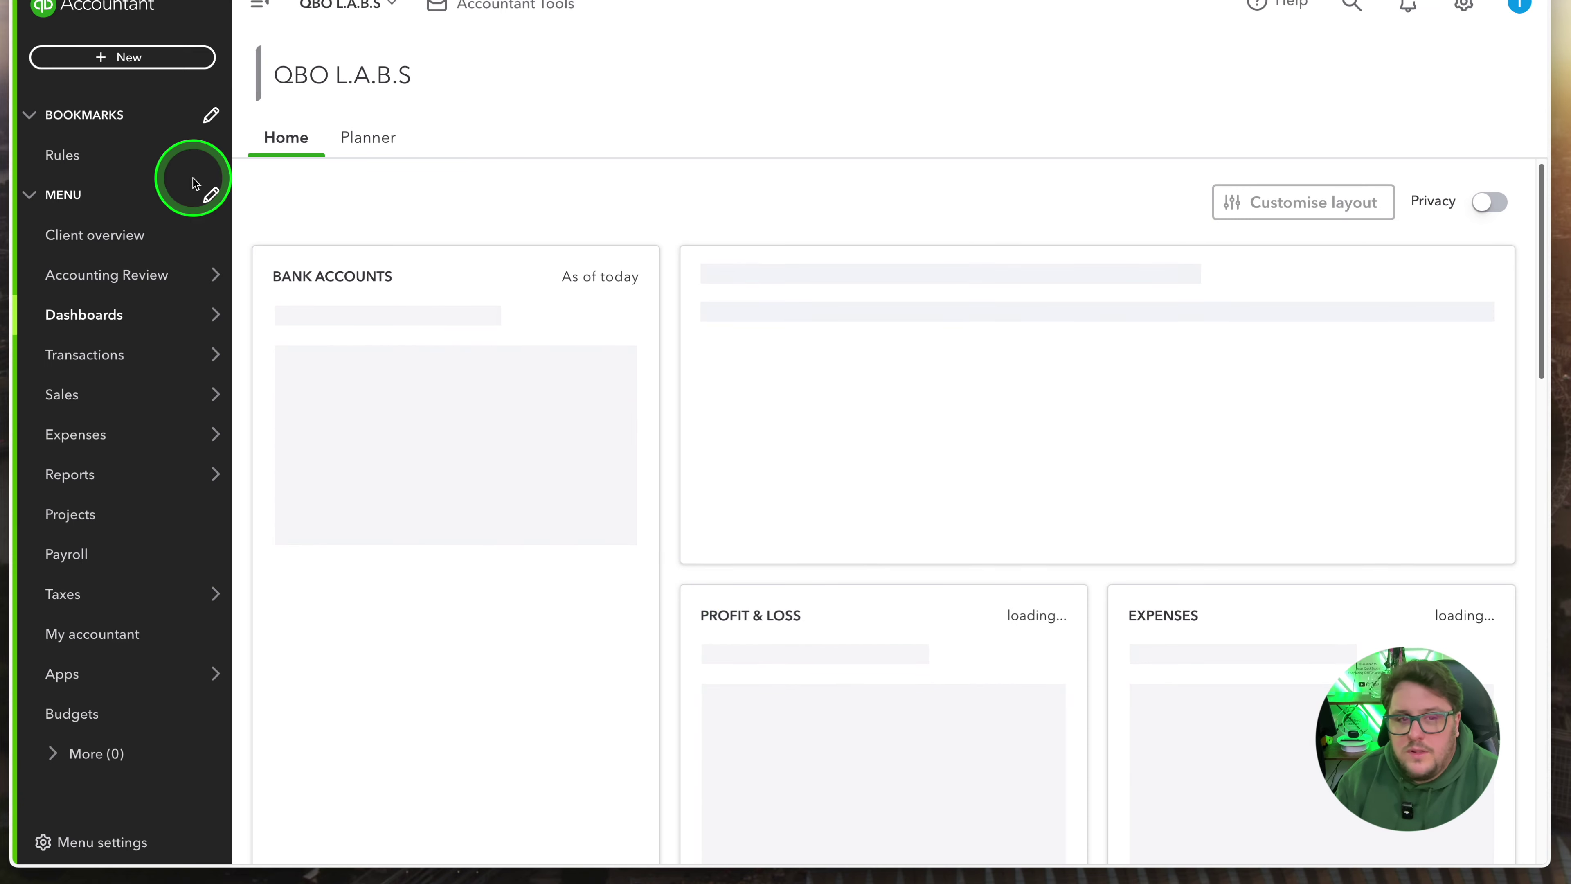
mouse_move(216, 313)
mouse_move(155, 273)
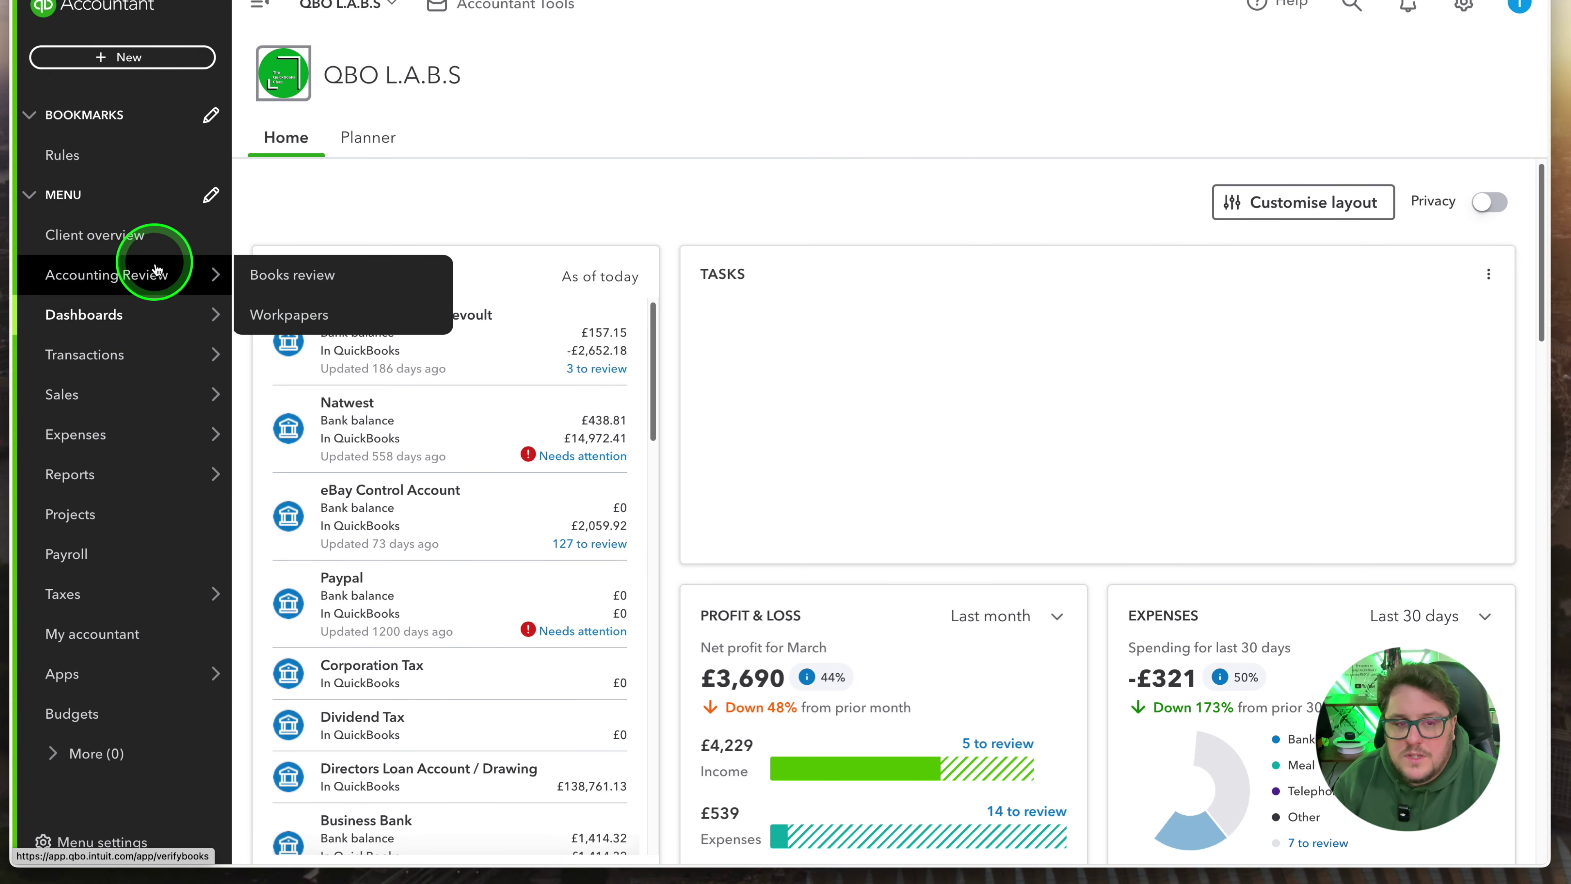
left_click(308, 289)
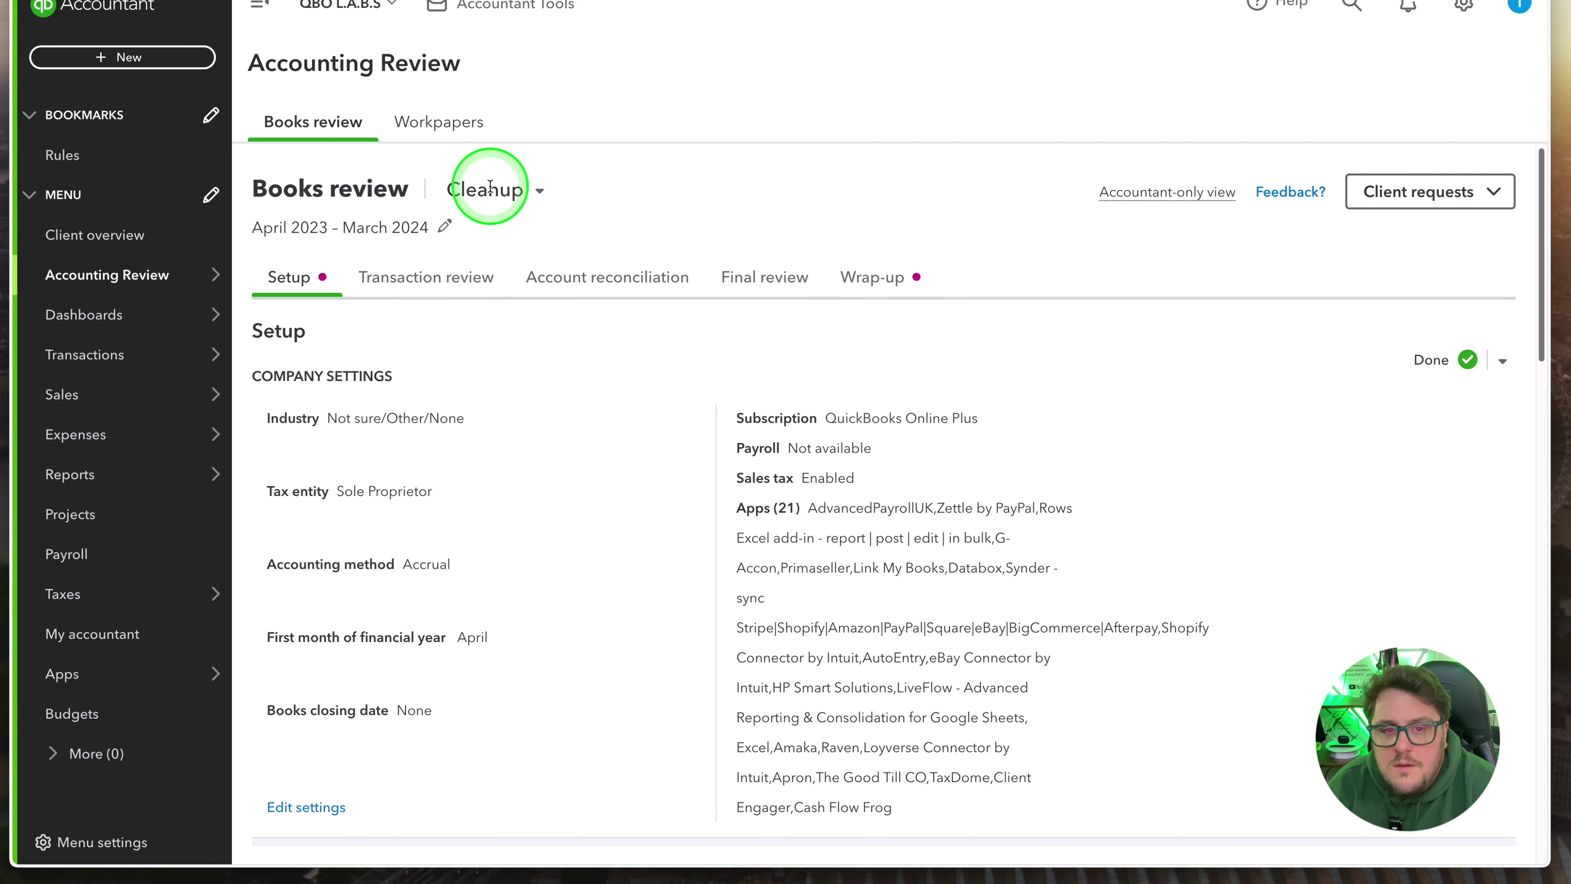
Step: Switch the books review from Cleanup to Monthly and look through the uncategorised transactions in the transaction review
left_click(493, 189)
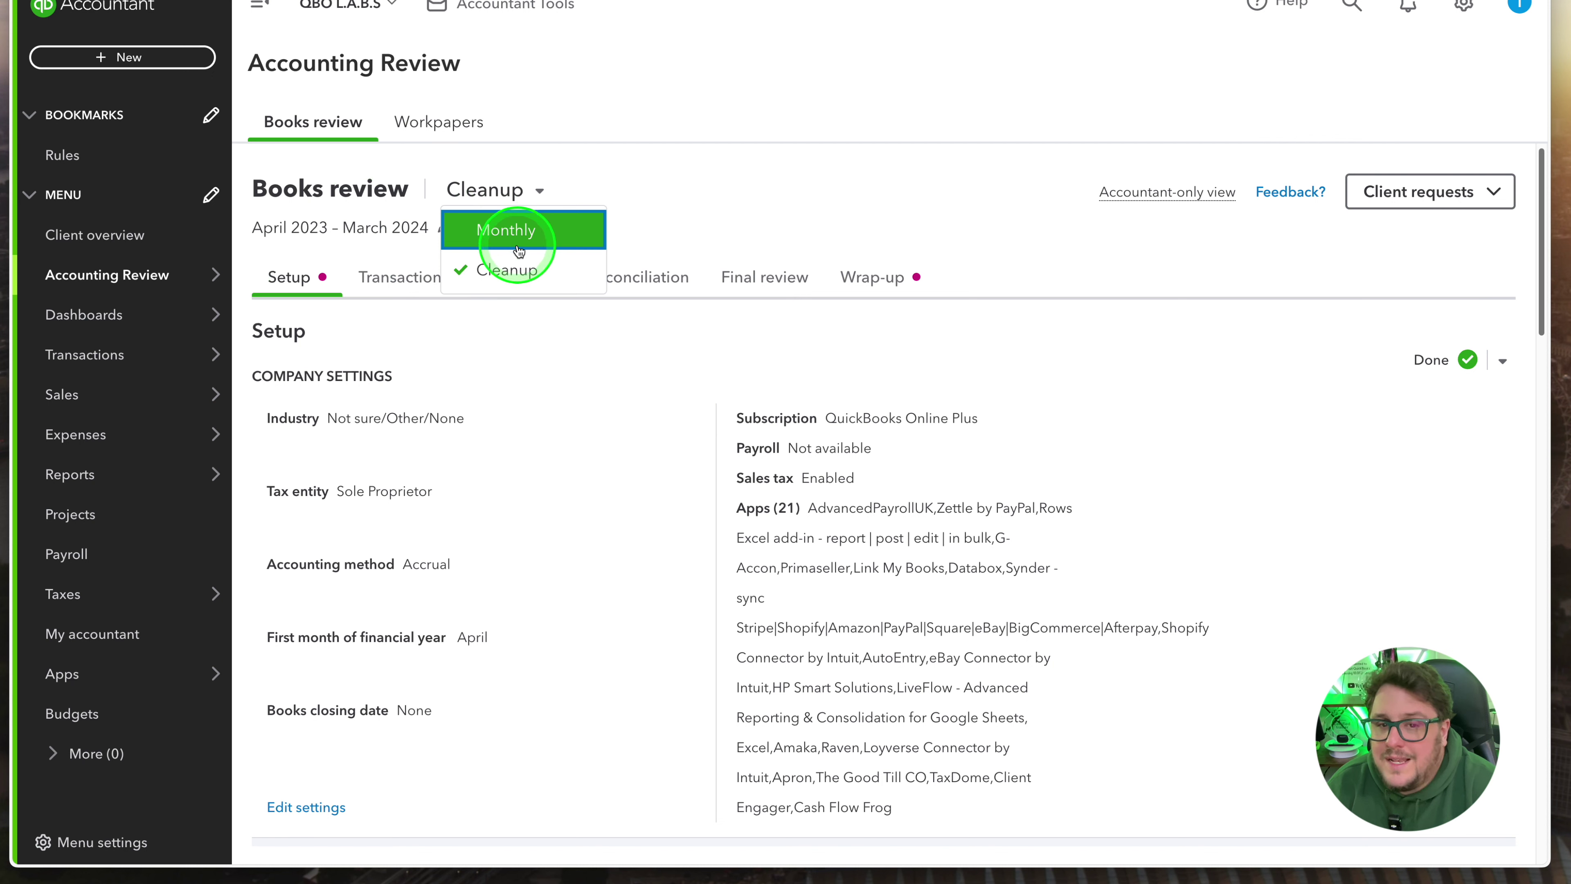
left_click(519, 231)
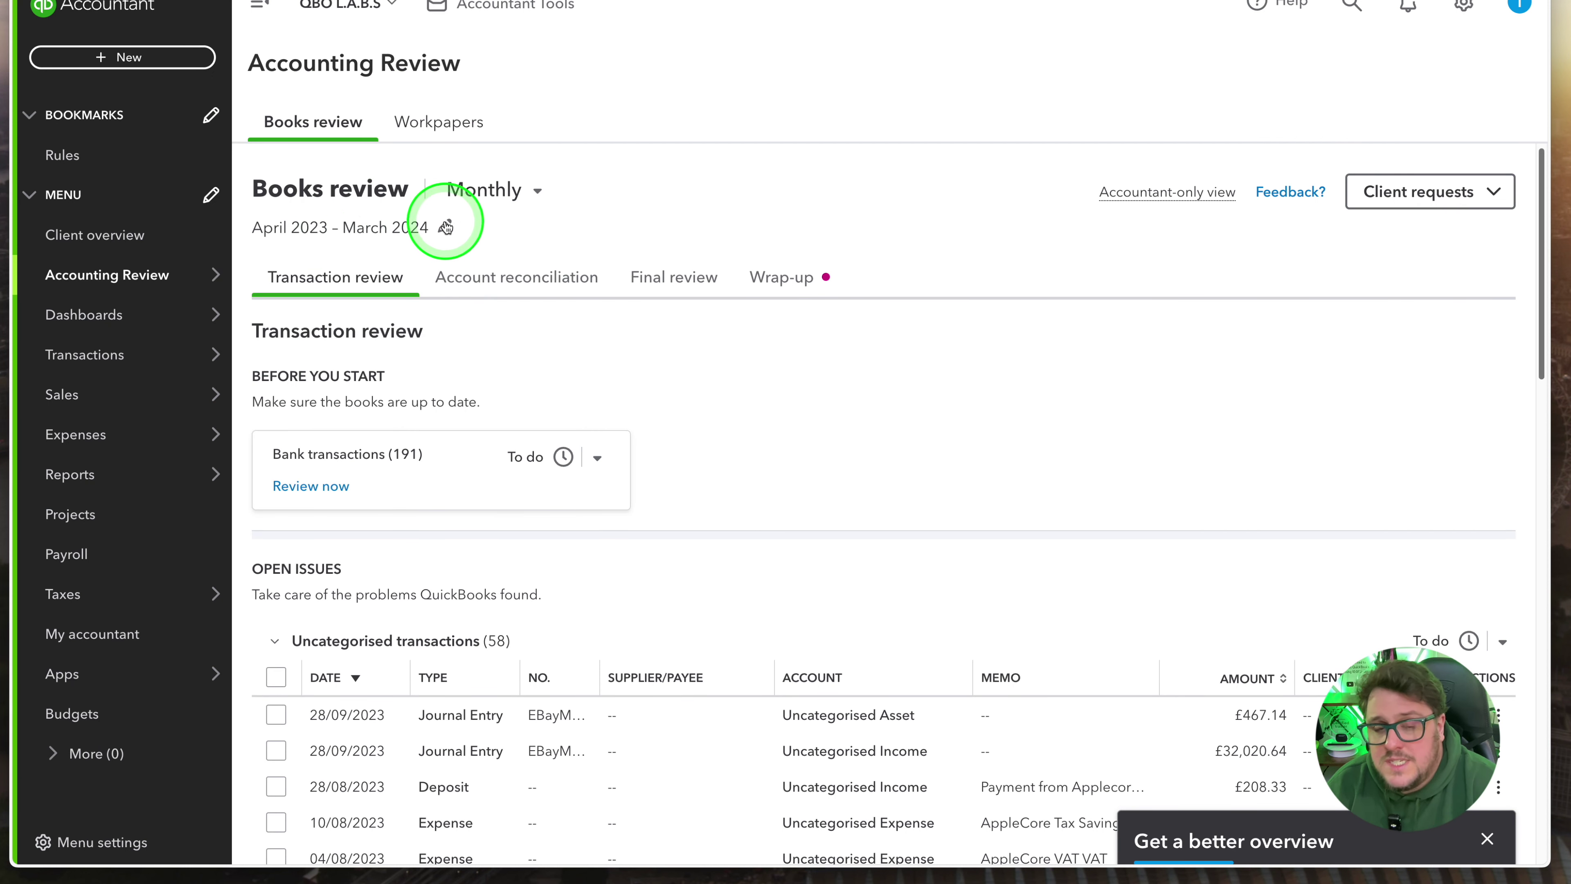
scroll(526, 319, "down", 6)
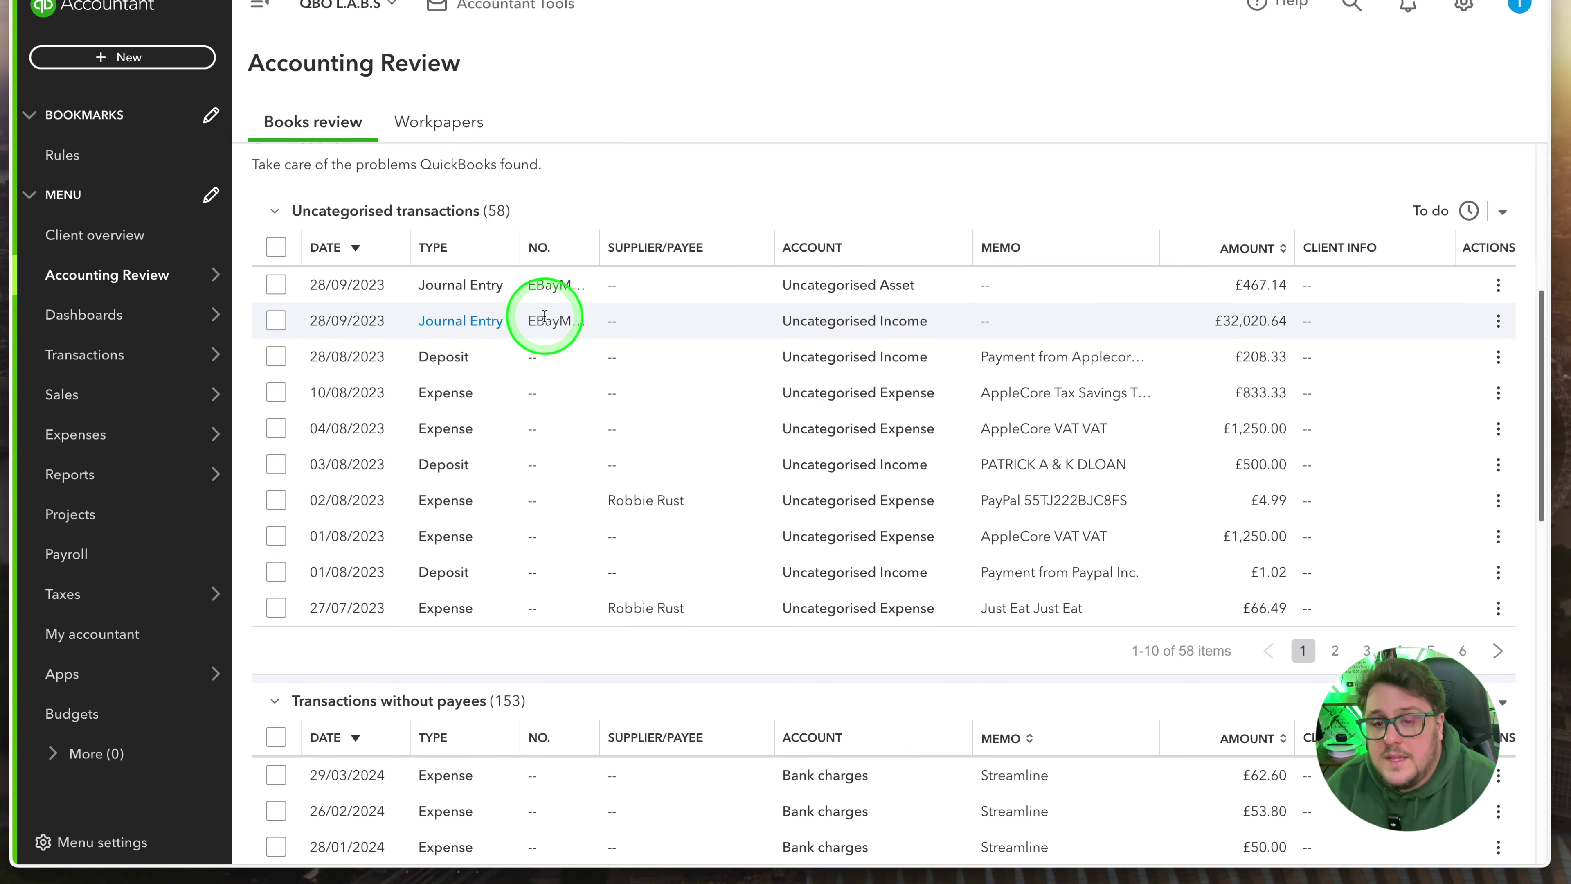
scroll(538, 316, "up", 6)
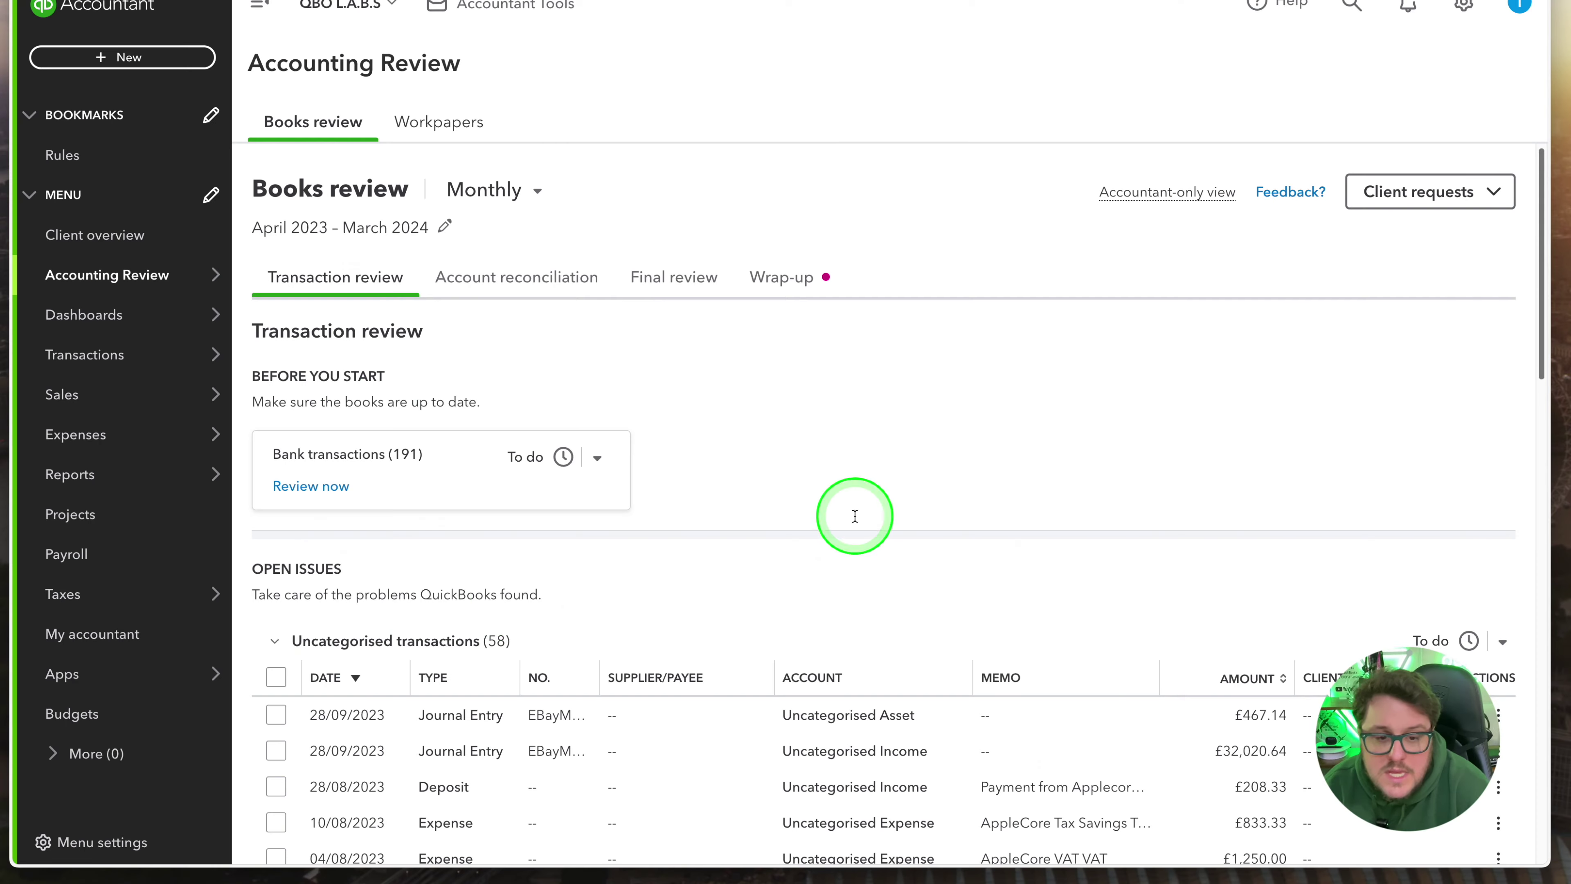
scroll(928, 495, "down", 6)
scroll(793, 536, "up", 5)
scroll(792, 544, "down", 2)
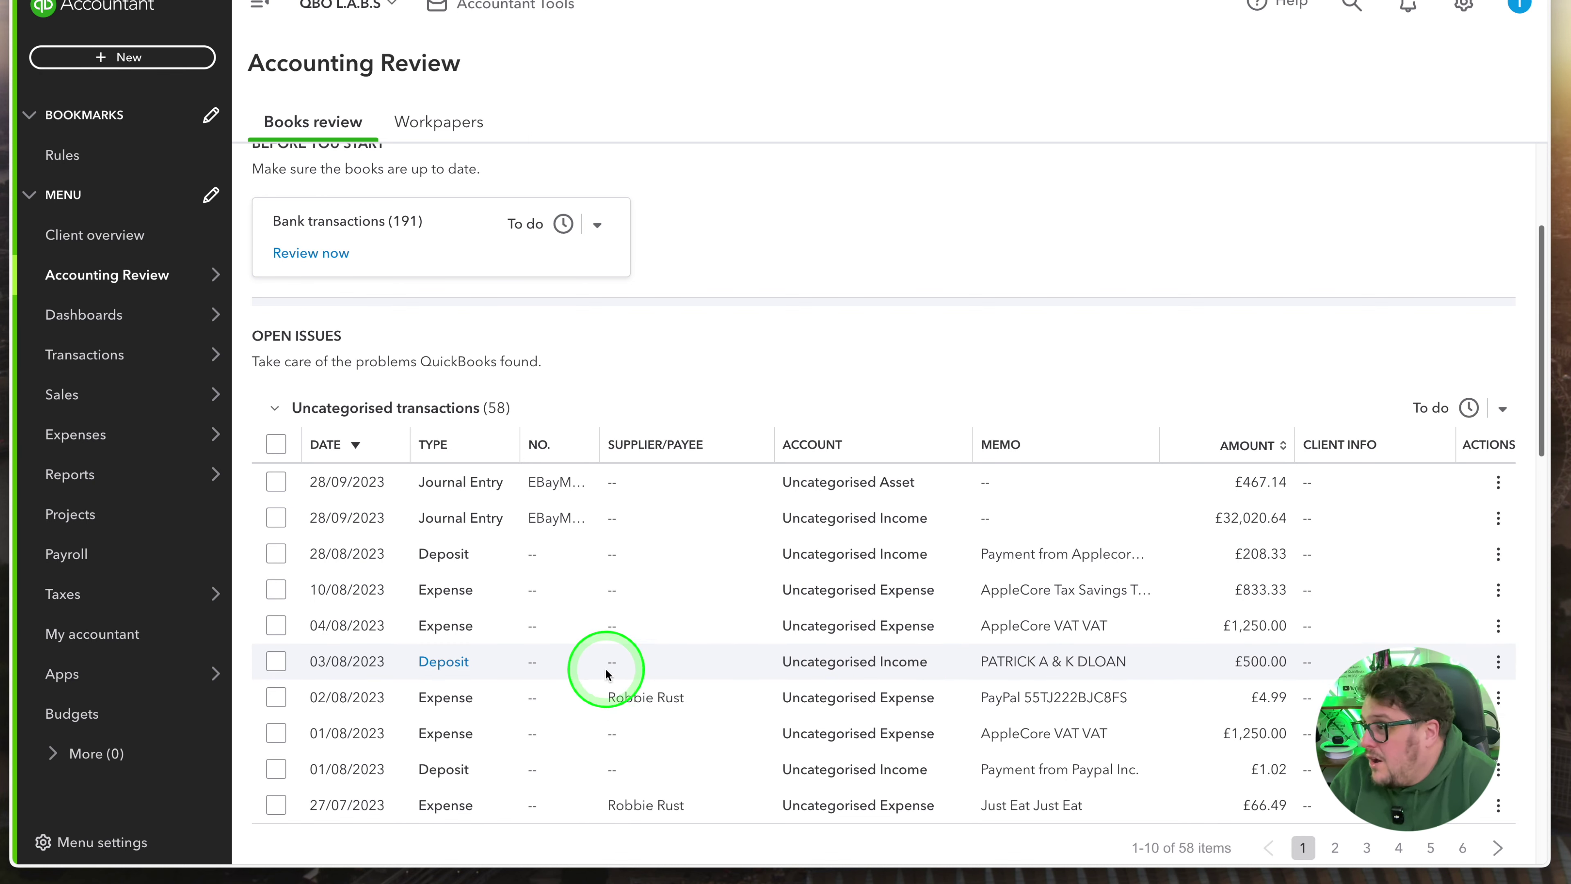
Step: Select the four uncategorised transactions dated 03/08/2023 to 28/08/2023, and view the Reclassify dialog without applying a change
left_click(275, 590)
left_click(276, 684)
left_click(276, 720)
left_click(418, 445)
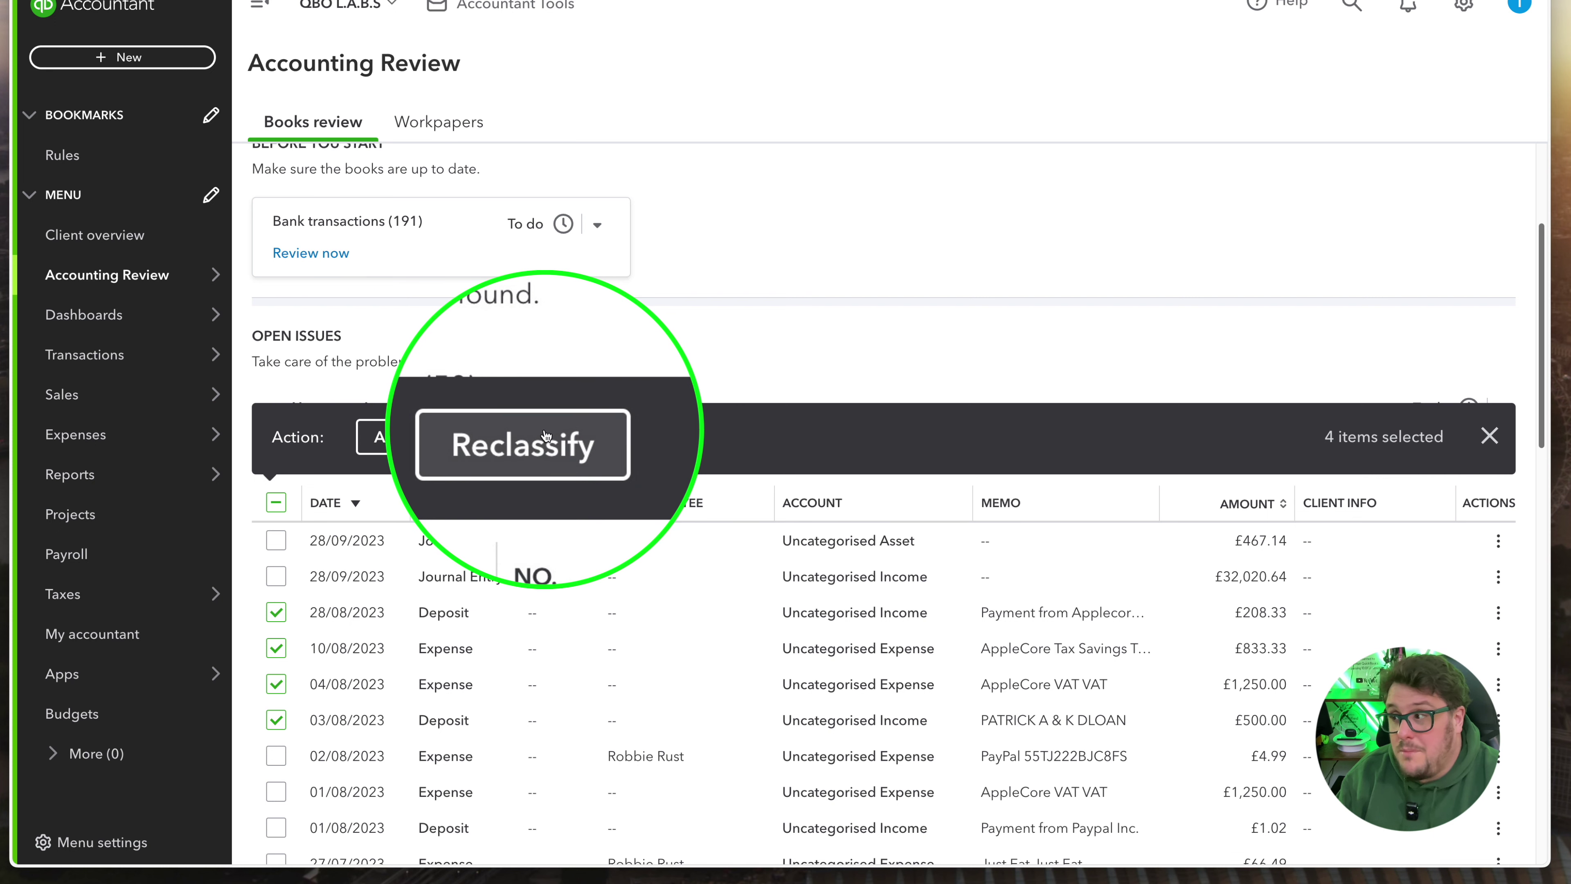
left_click(532, 436)
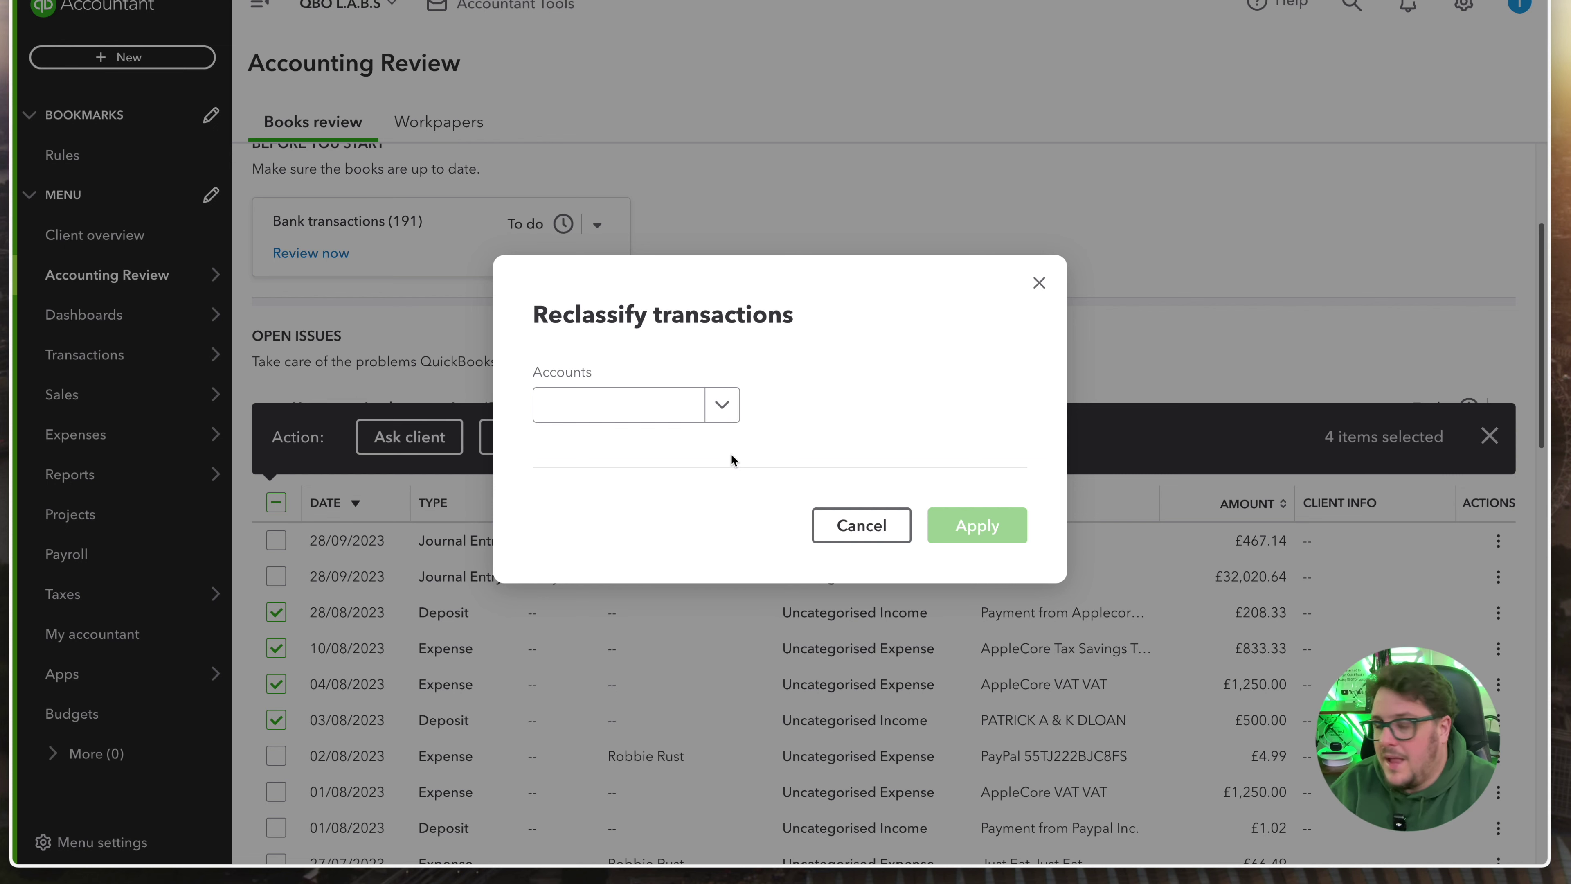
left_click(1039, 282)
Step: Ask the client about the selected transactions in a request titled Questions about transaction categories, check its checklist and share it
left_click(425, 429)
left_click(1444, 262)
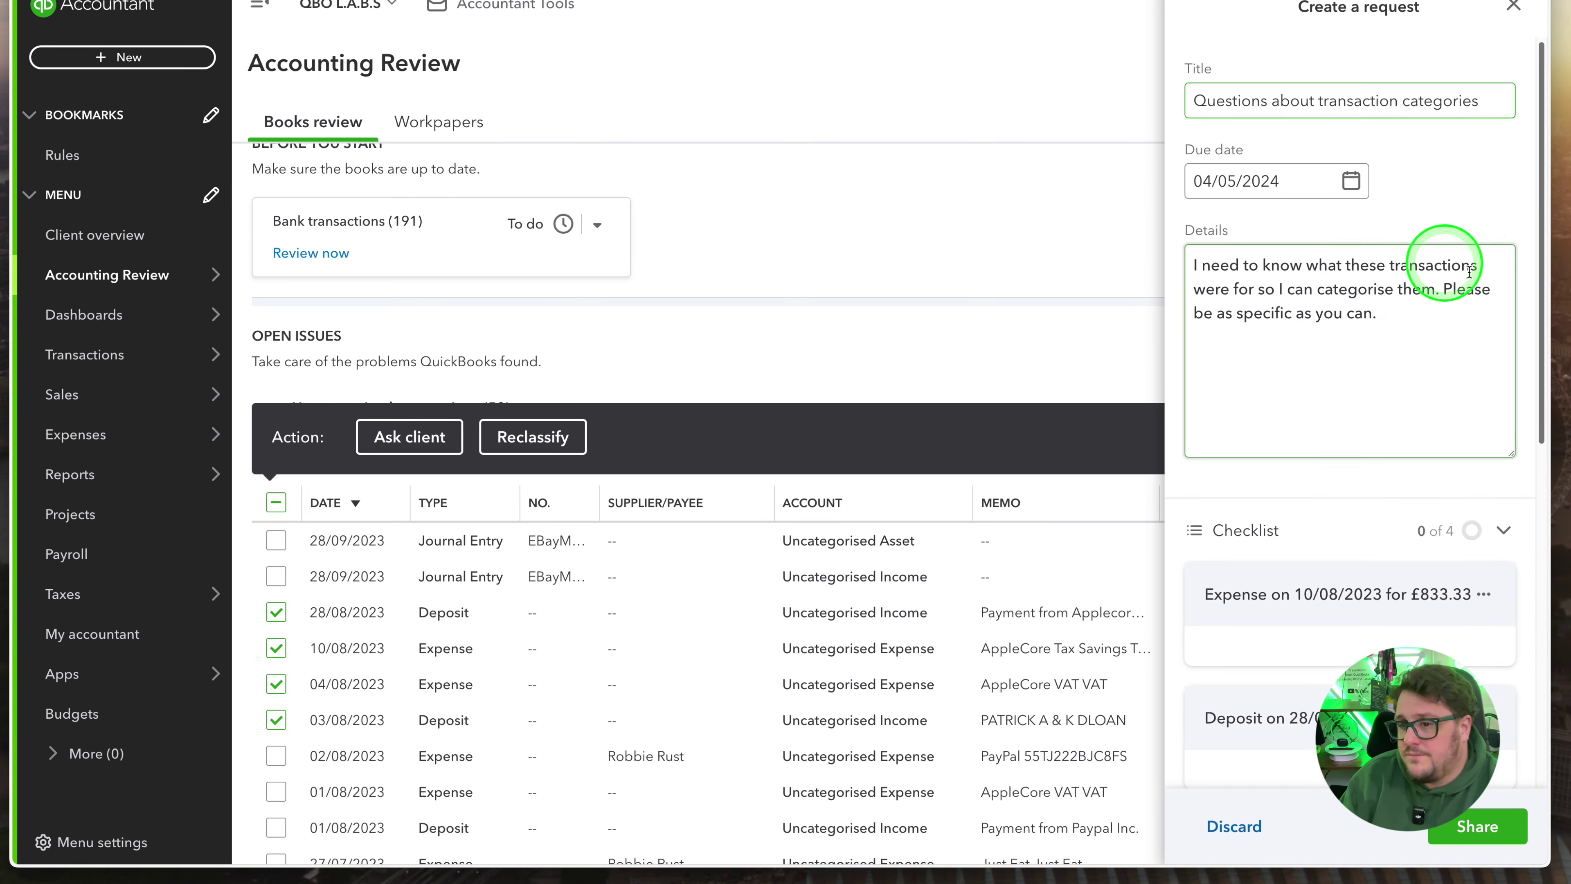
scroll(1420, 551, "down", 5)
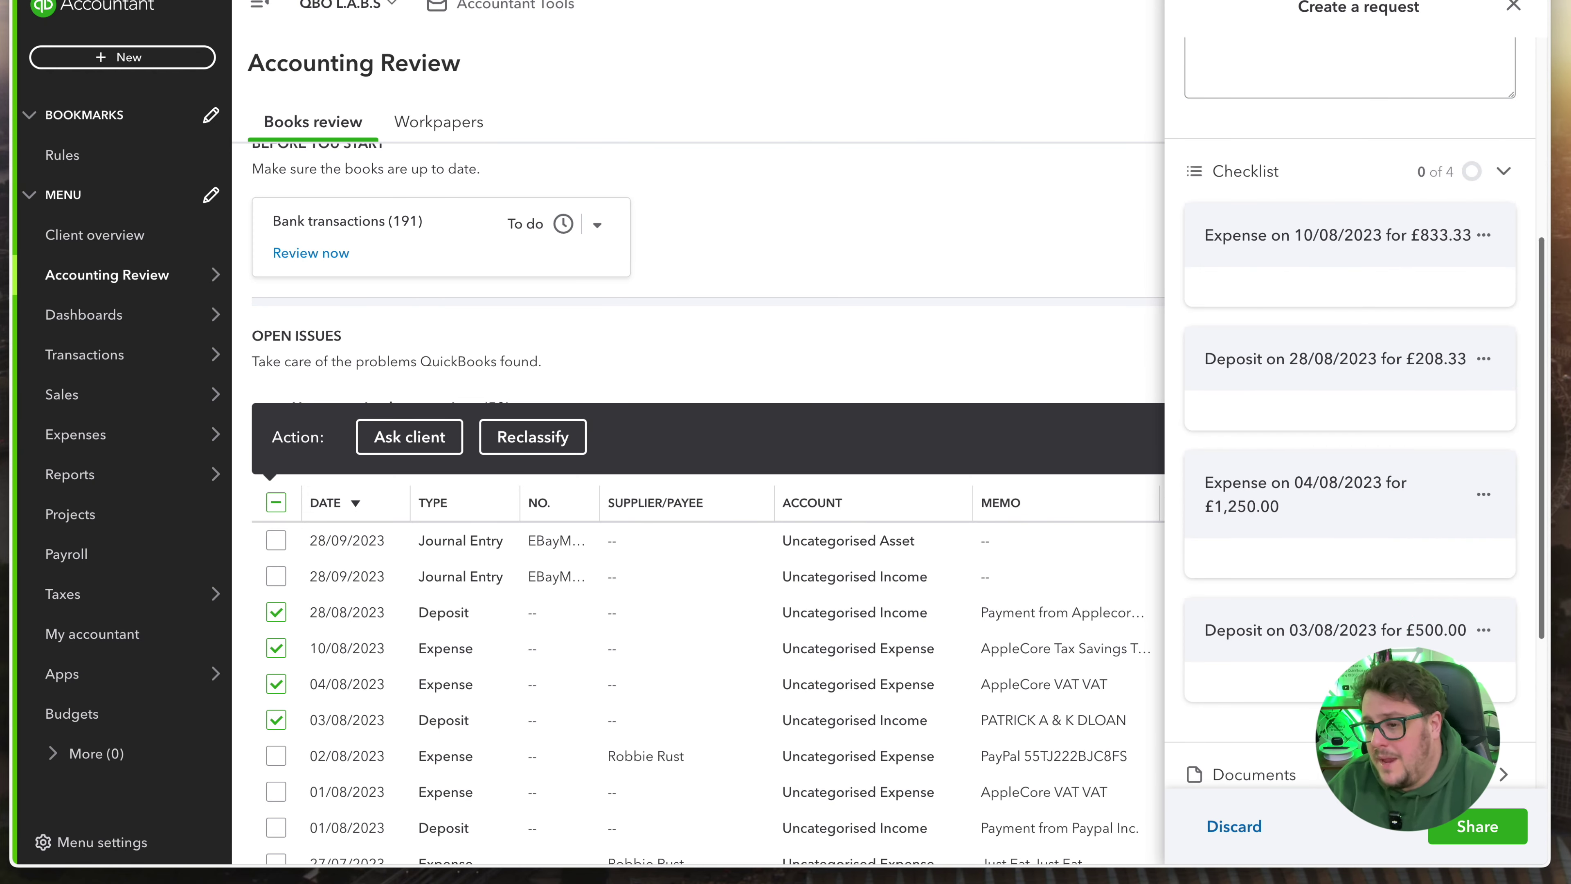
left_click(1433, 615)
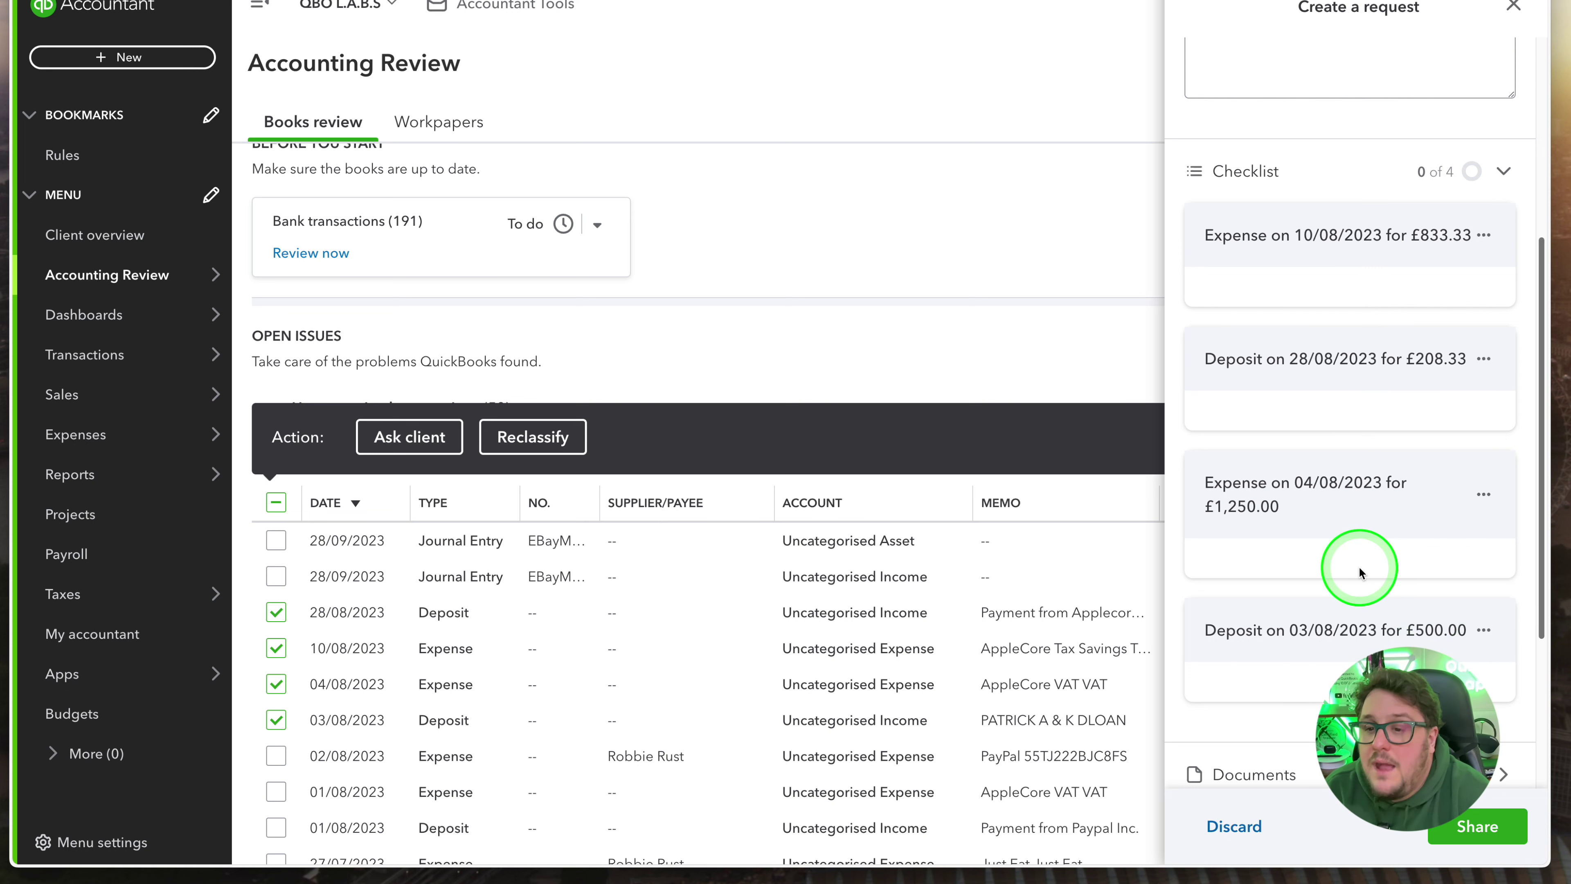
scroll(1360, 560, "up", 5)
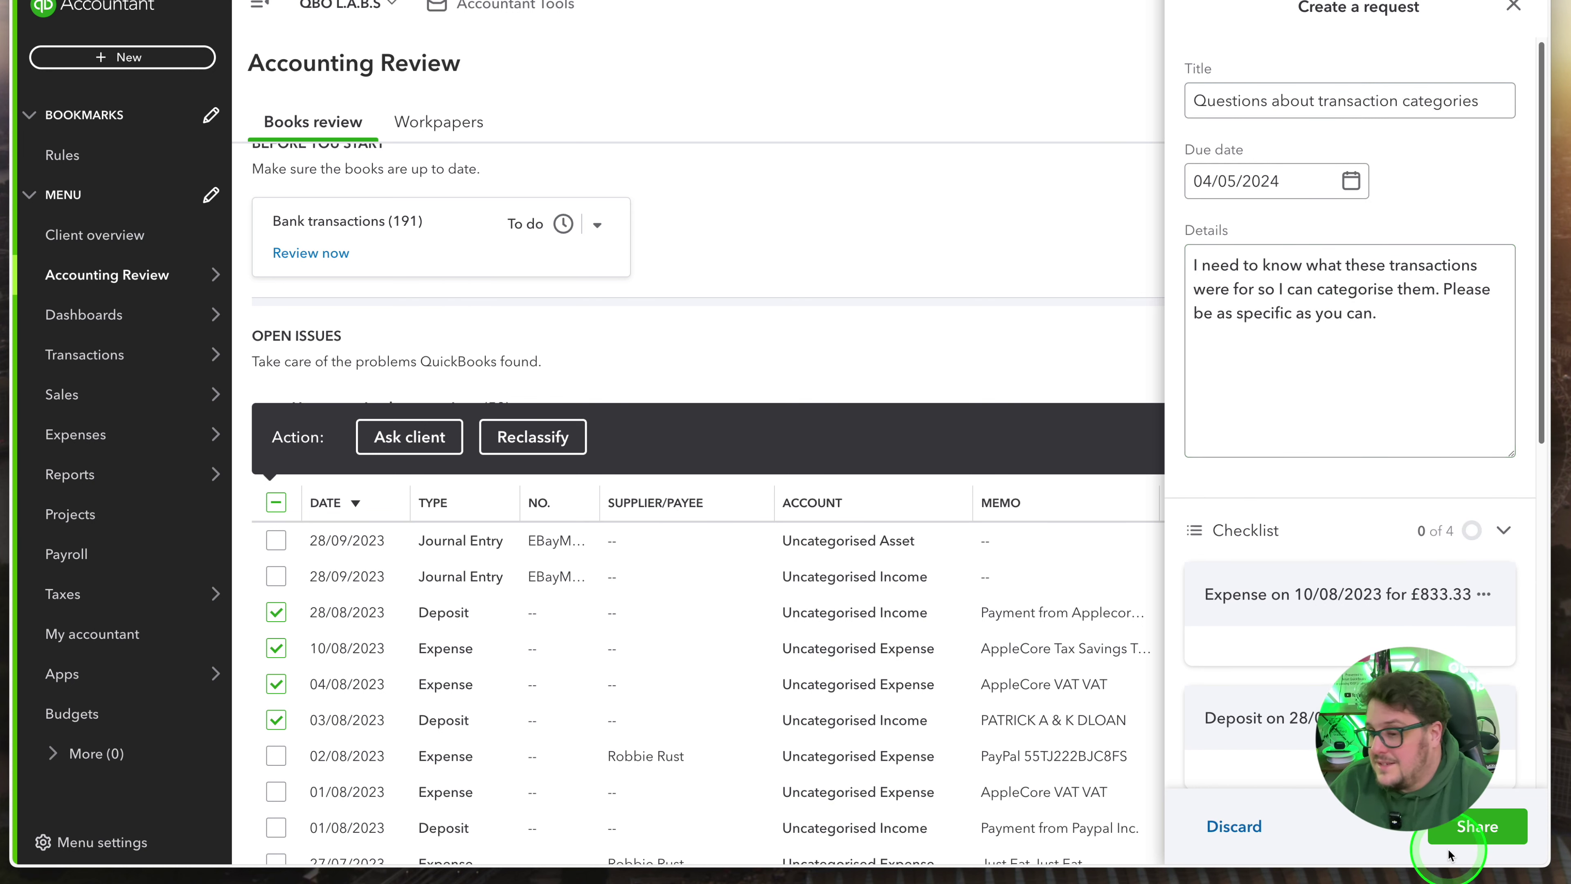
left_click(1455, 832)
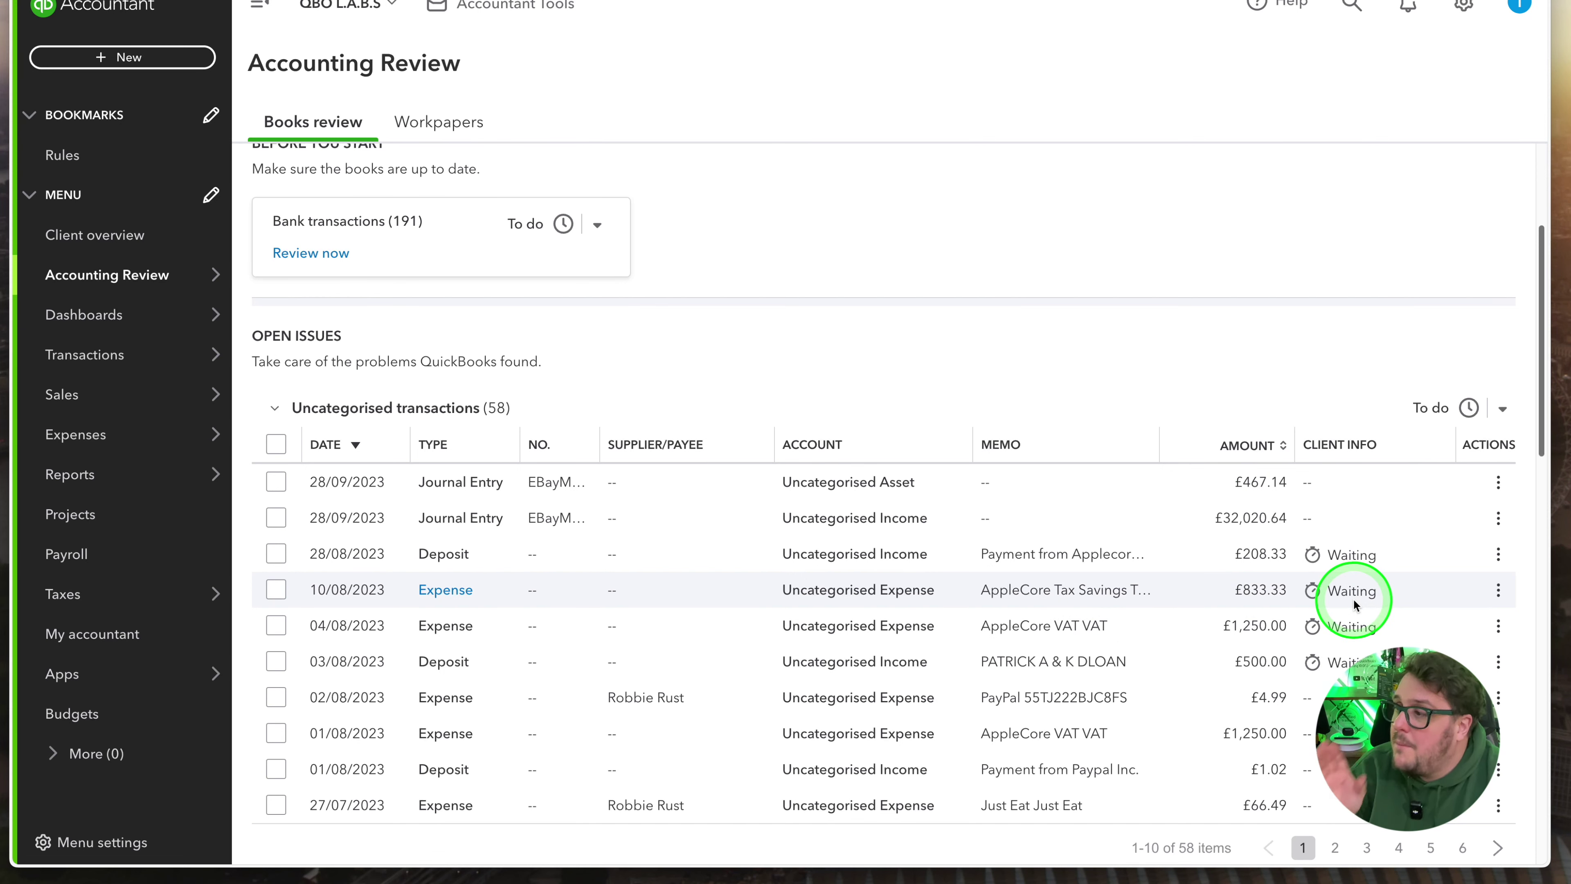
Step: View the request due 4 May under My accountant, including the question for the £833.33 expense, and close it without answering
scroll(130, 433, "down", 15)
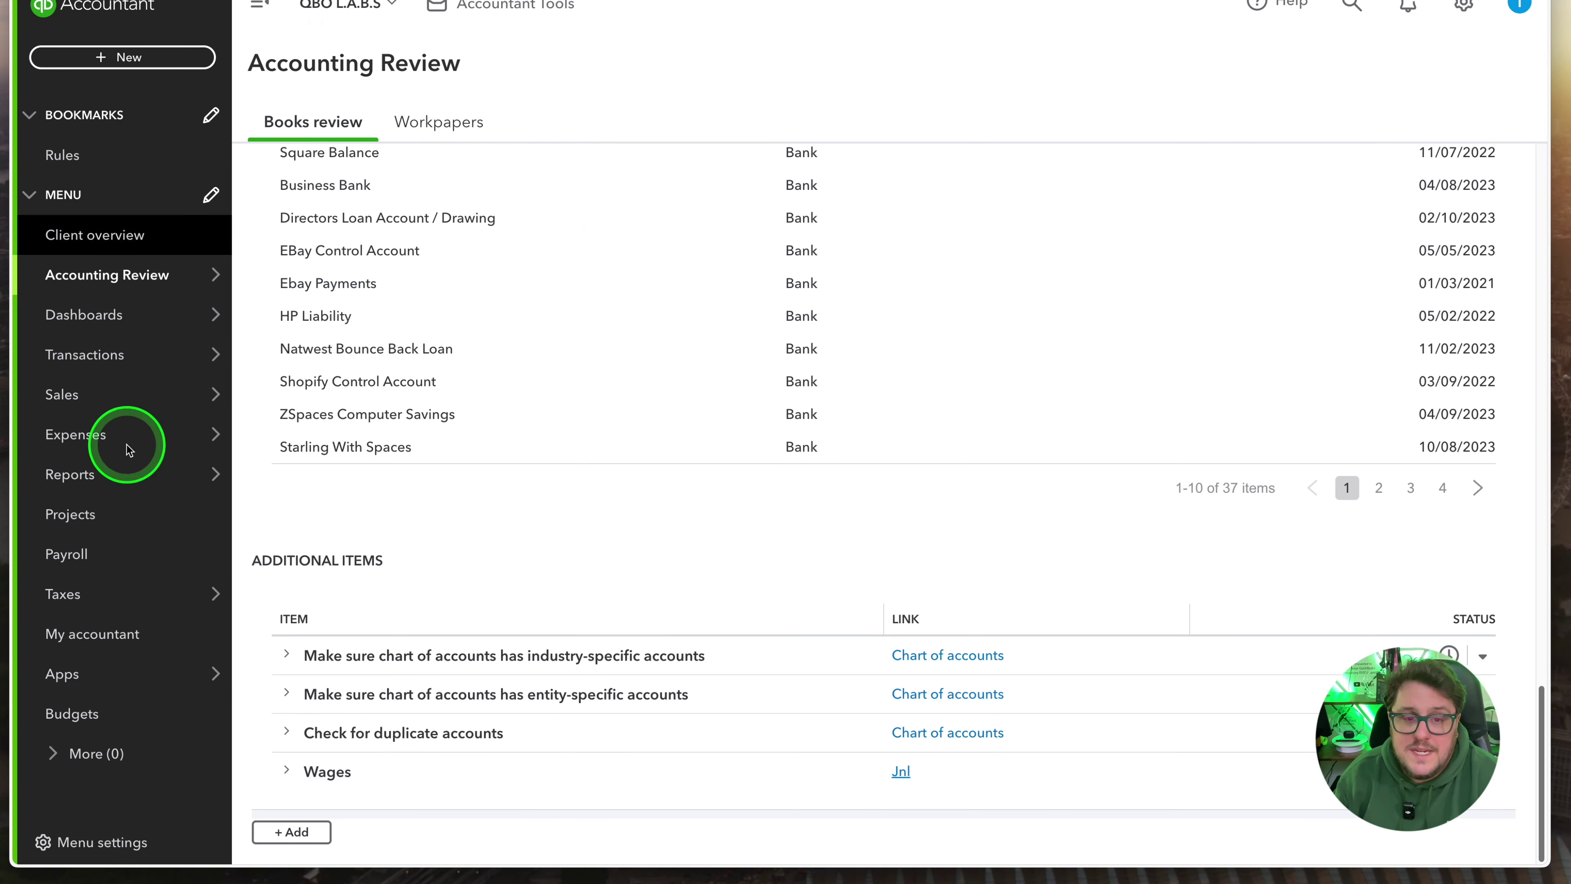
left_click(124, 633)
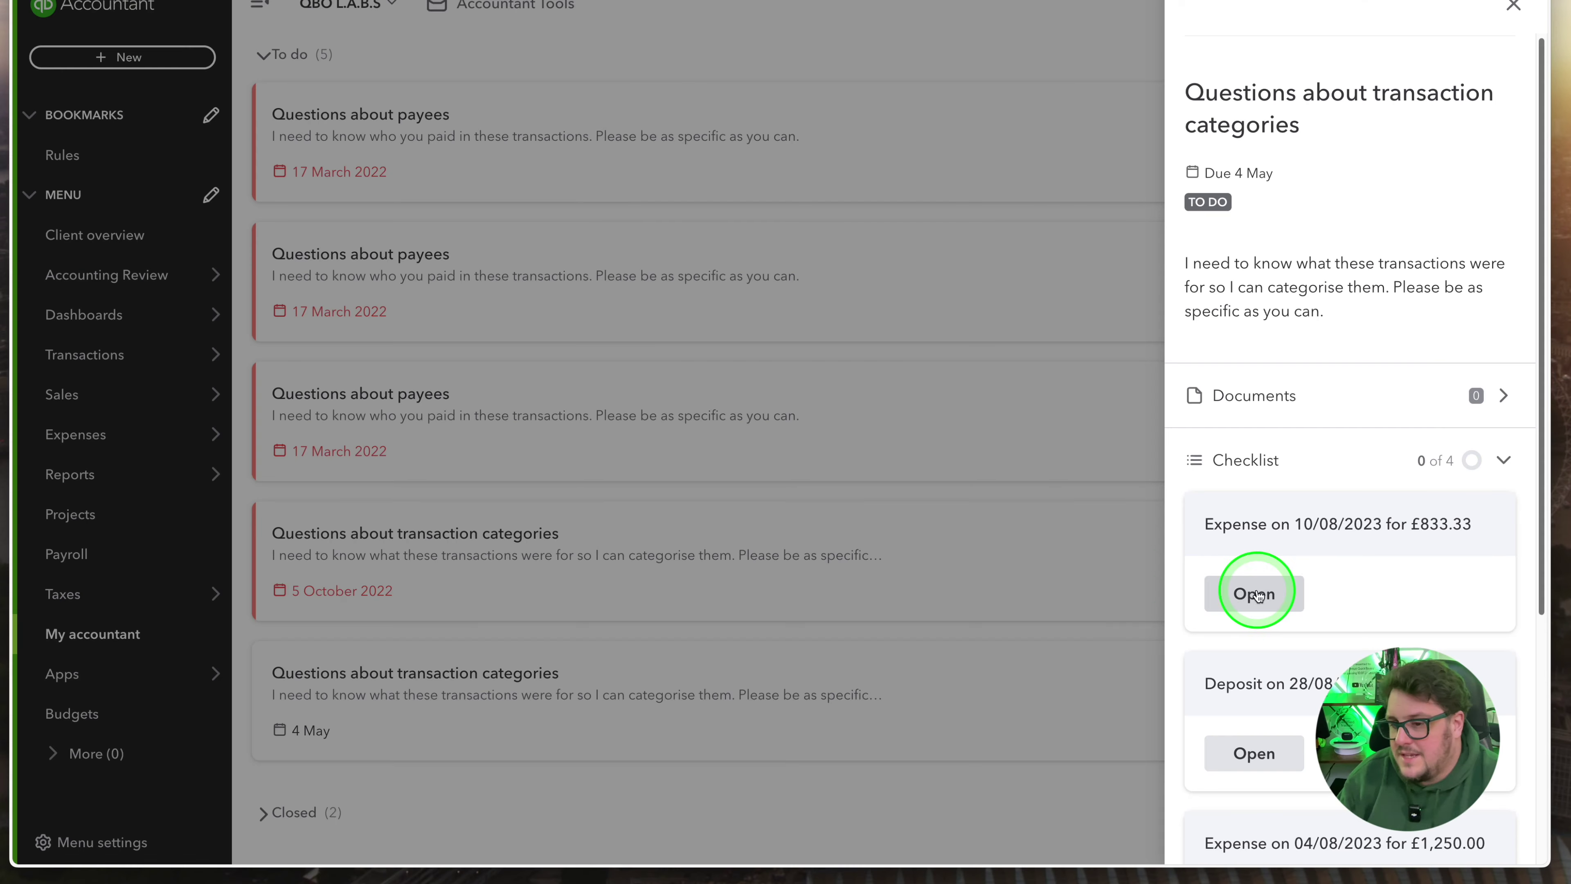
left_click(1254, 597)
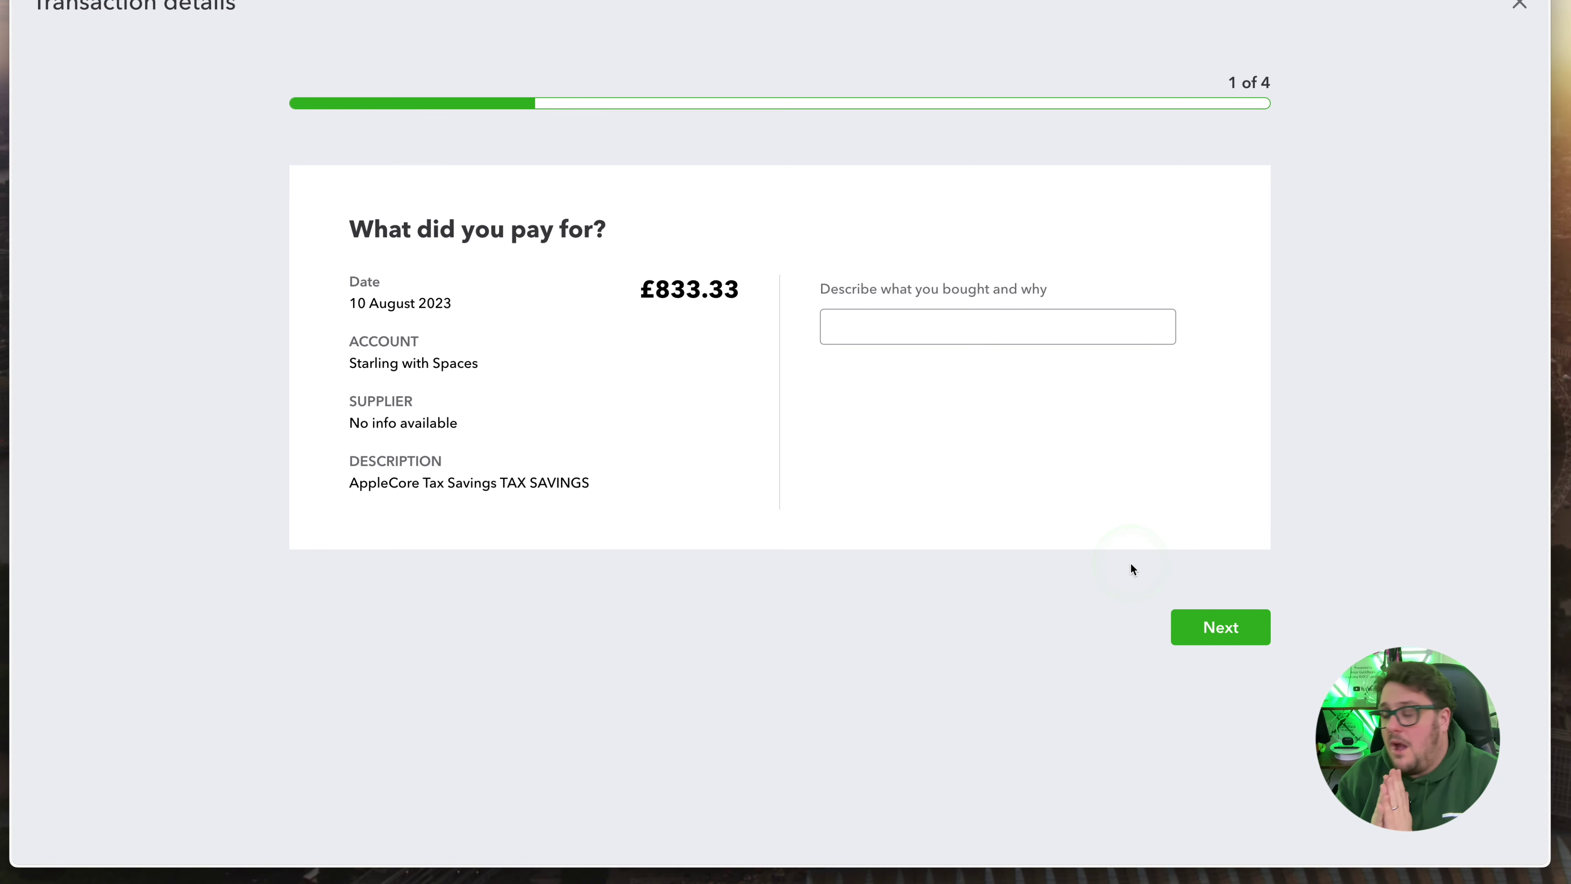
left_click(1141, 488)
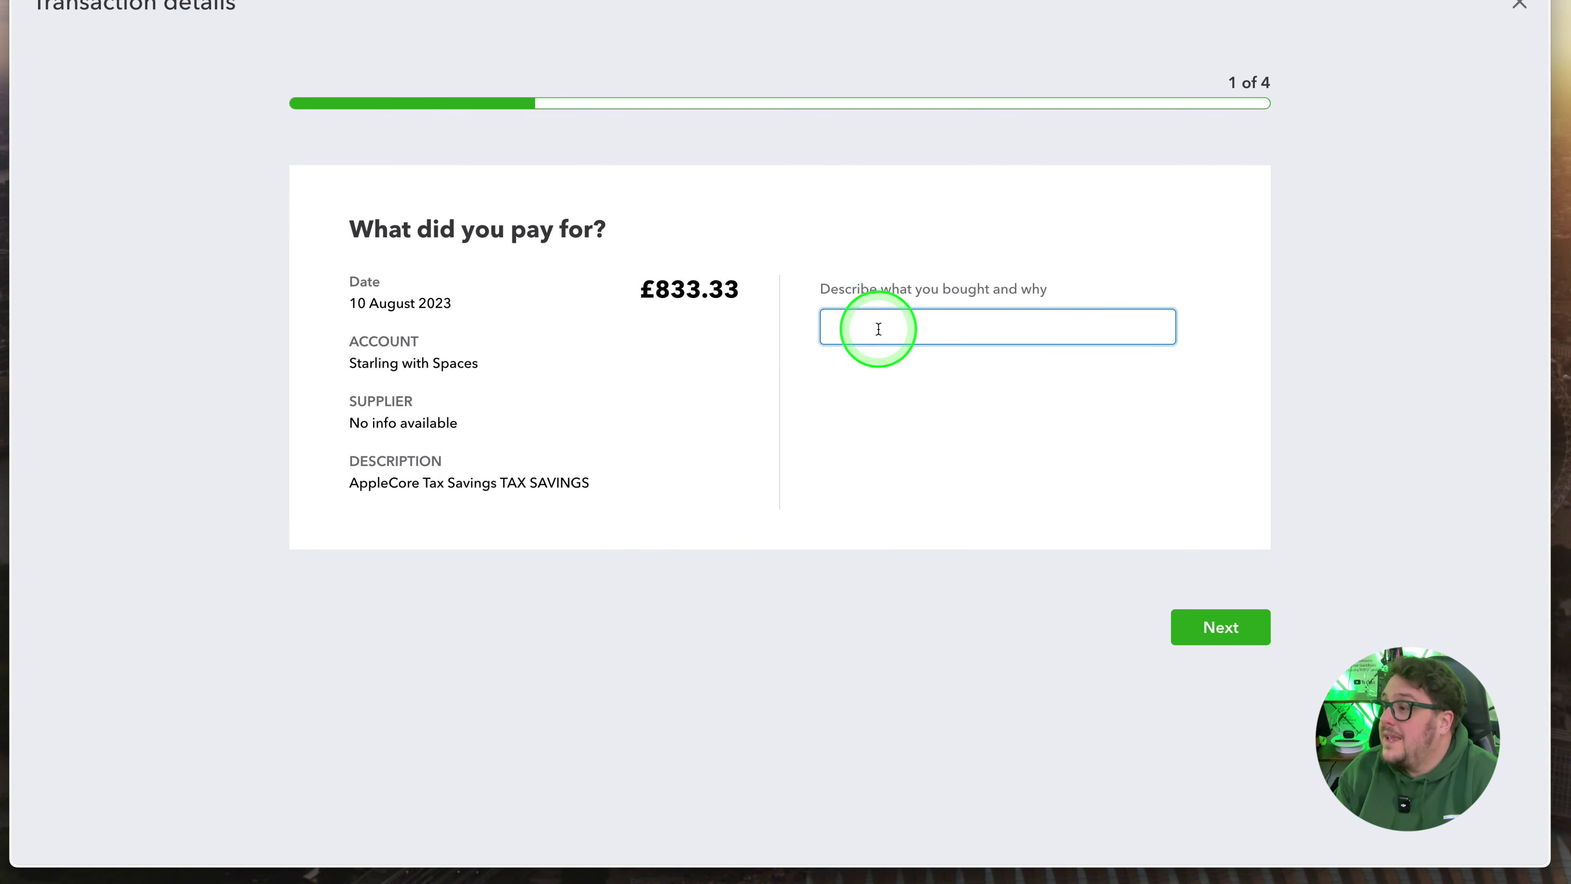
left_click(1509, 7)
left_click(1527, 8)
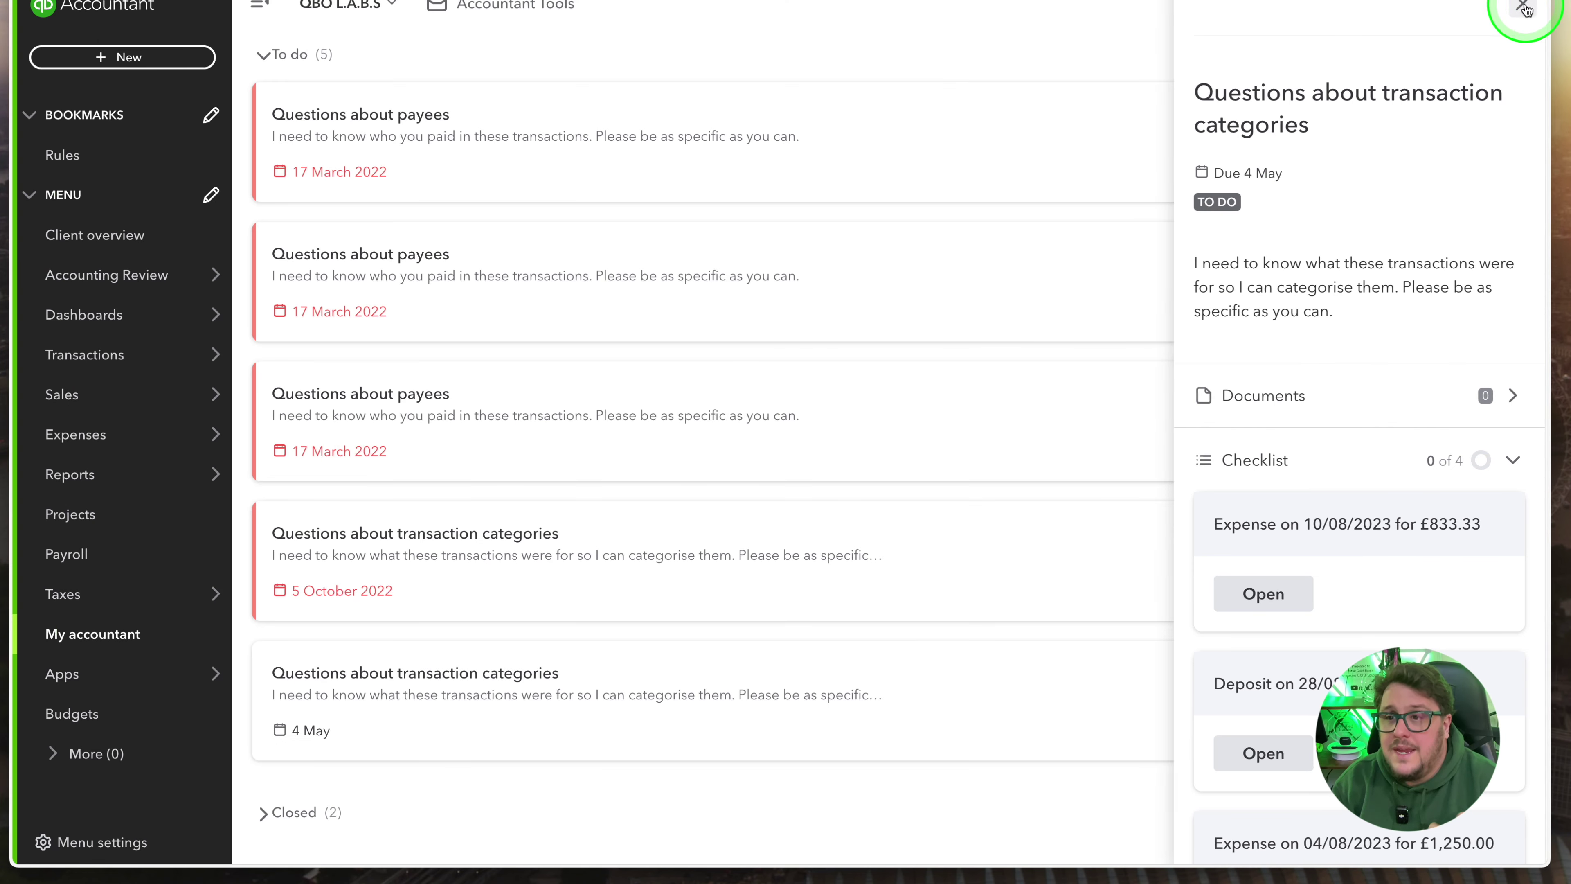
scroll(1027, 316, "up", 5)
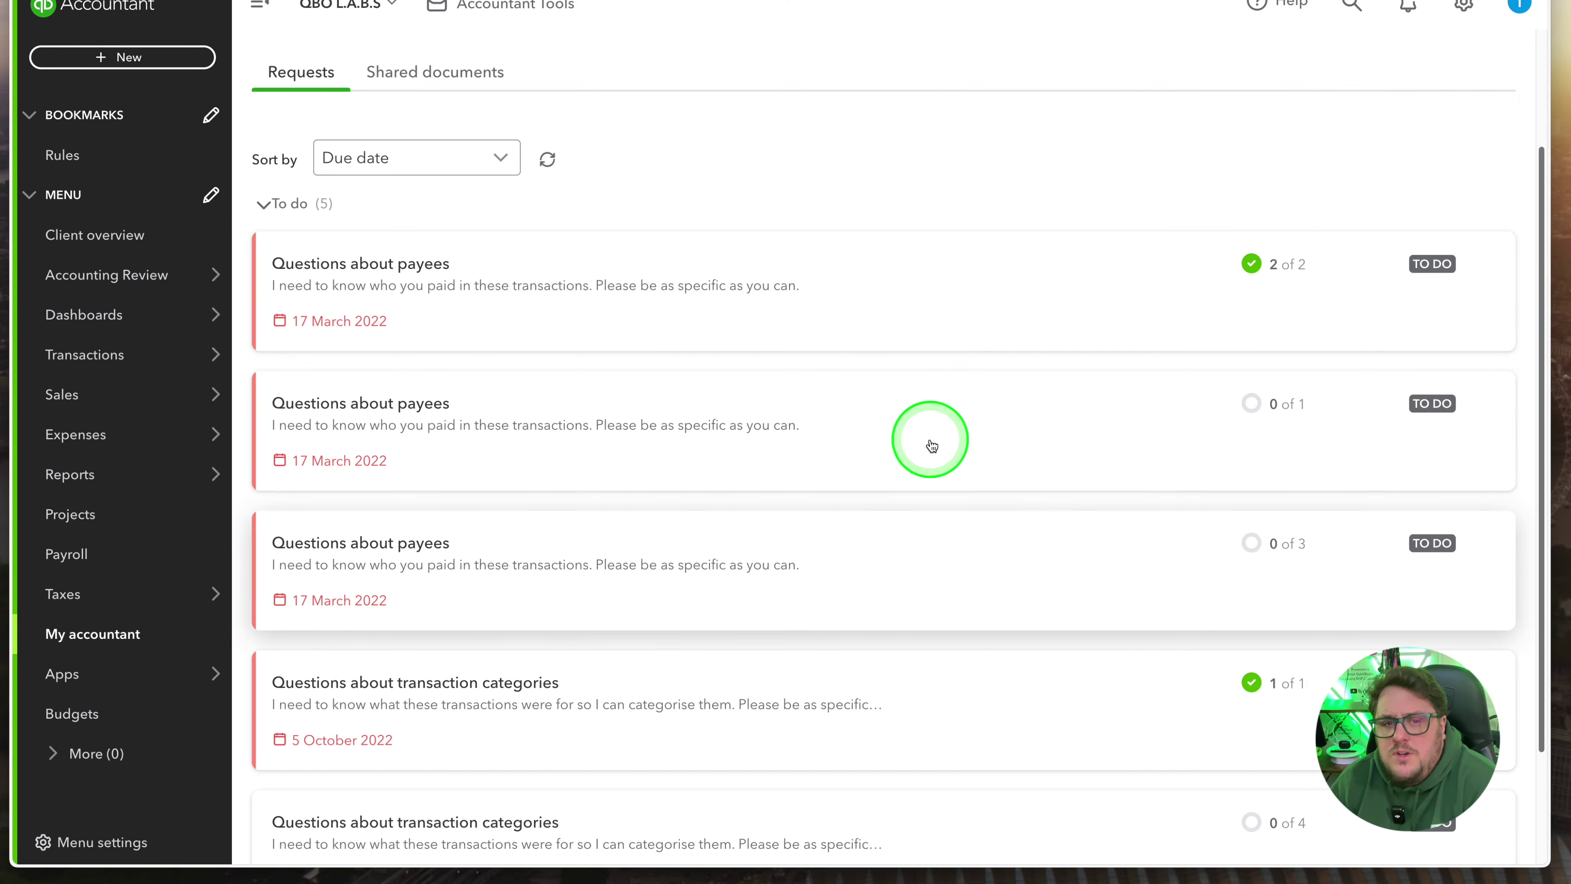
Step: Return to the books review and examine the transactions without payees, undeposited funds and unapplied payments, dismissing the overview tip
left_click(206, 273)
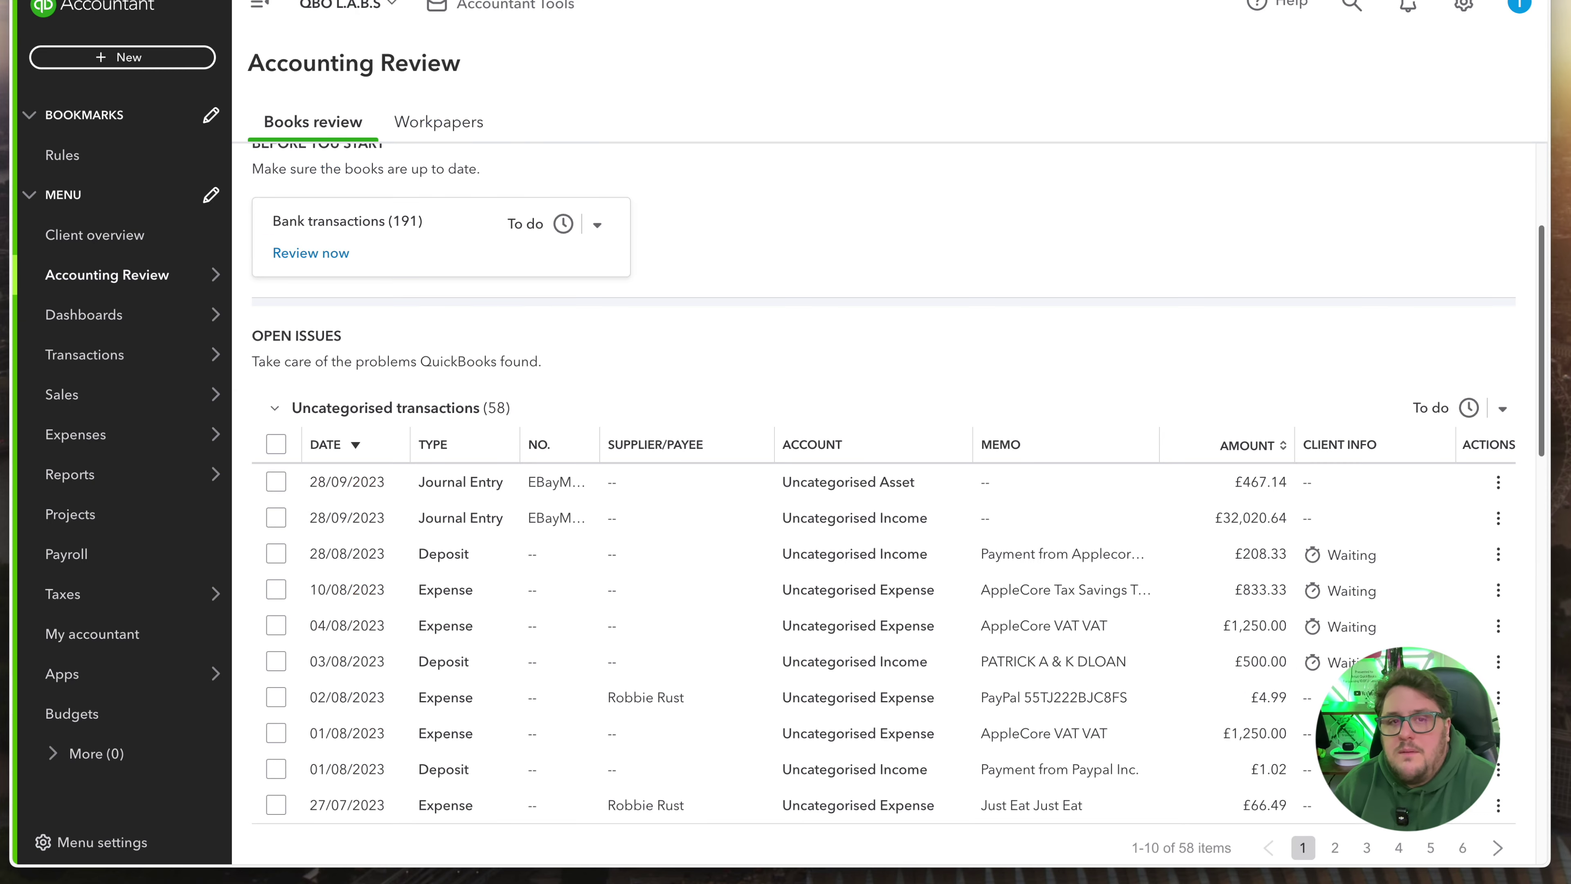
scroll(617, 449, "down", 15)
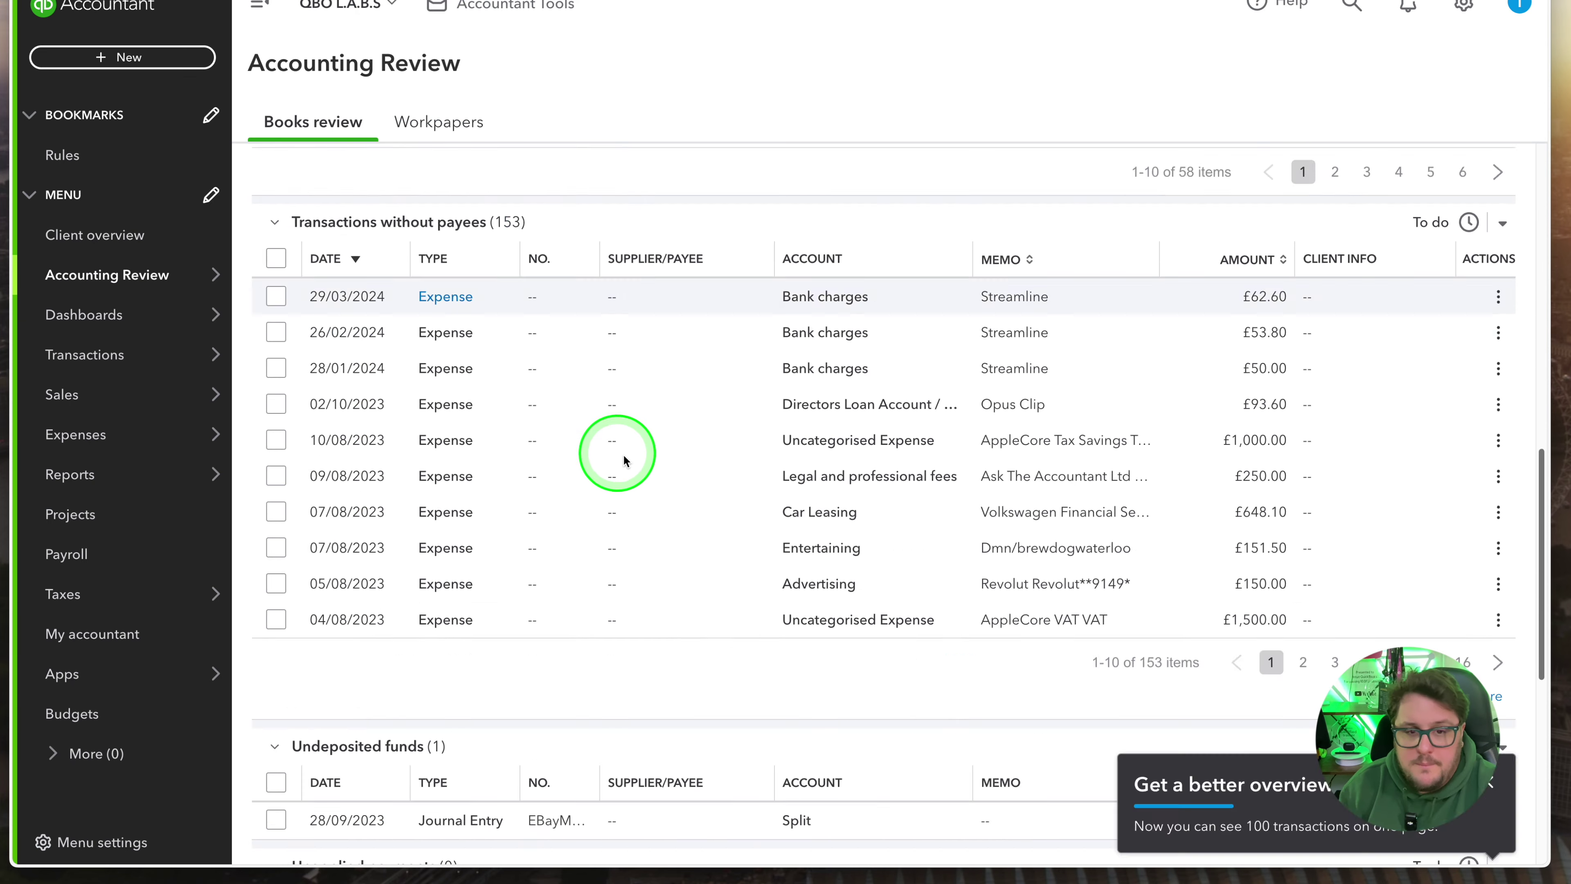
scroll(797, 466, "up", 6)
scroll(791, 465, "down", 4)
scroll(784, 470, "up", 1)
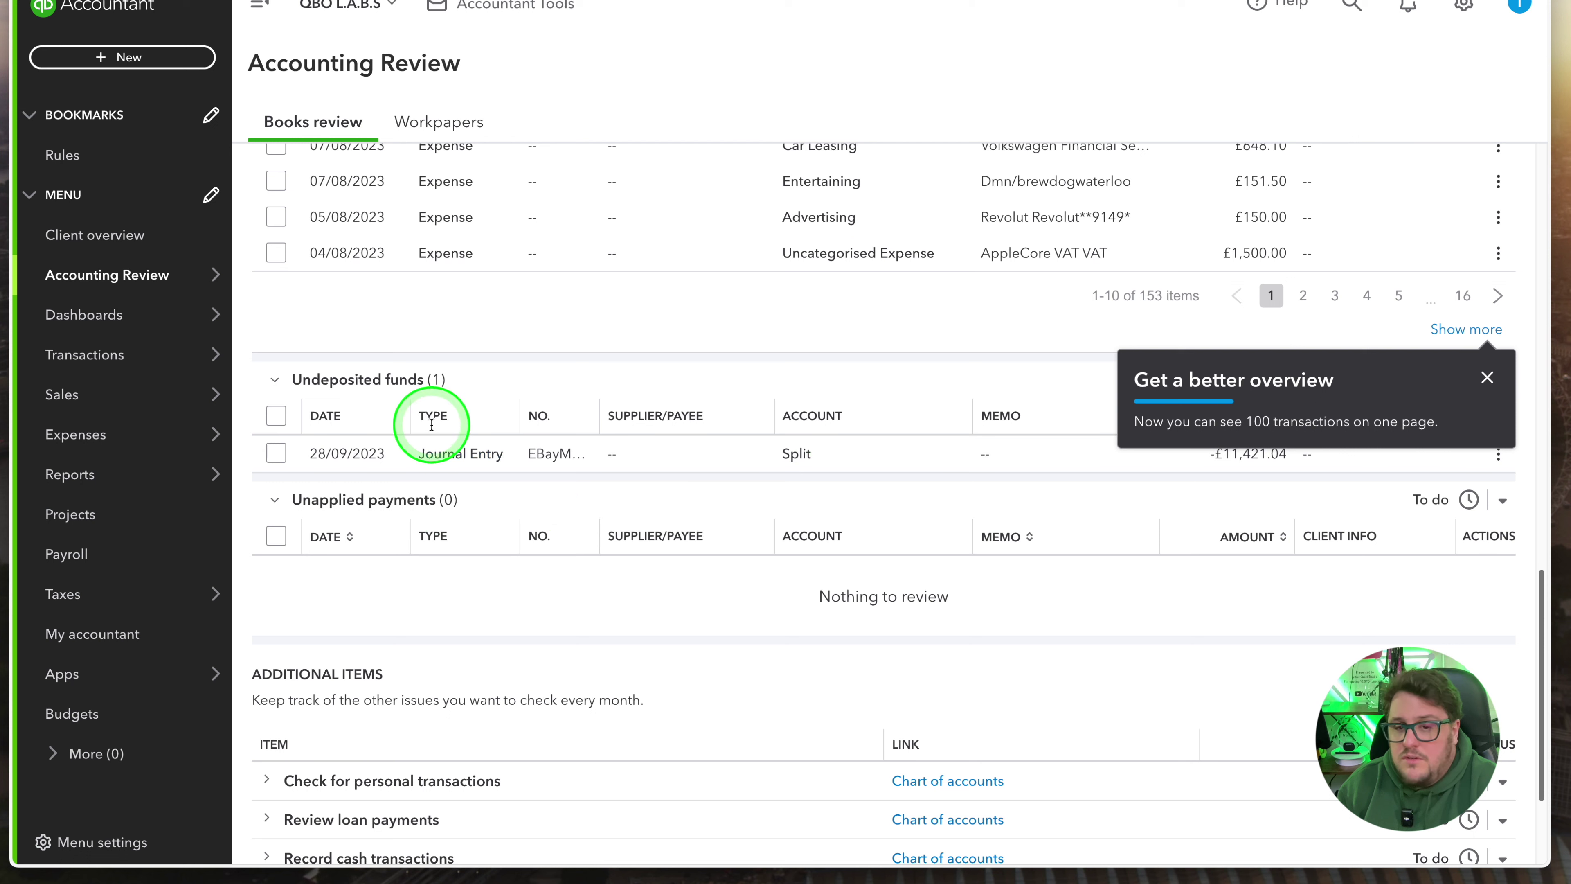
left_click(1489, 378)
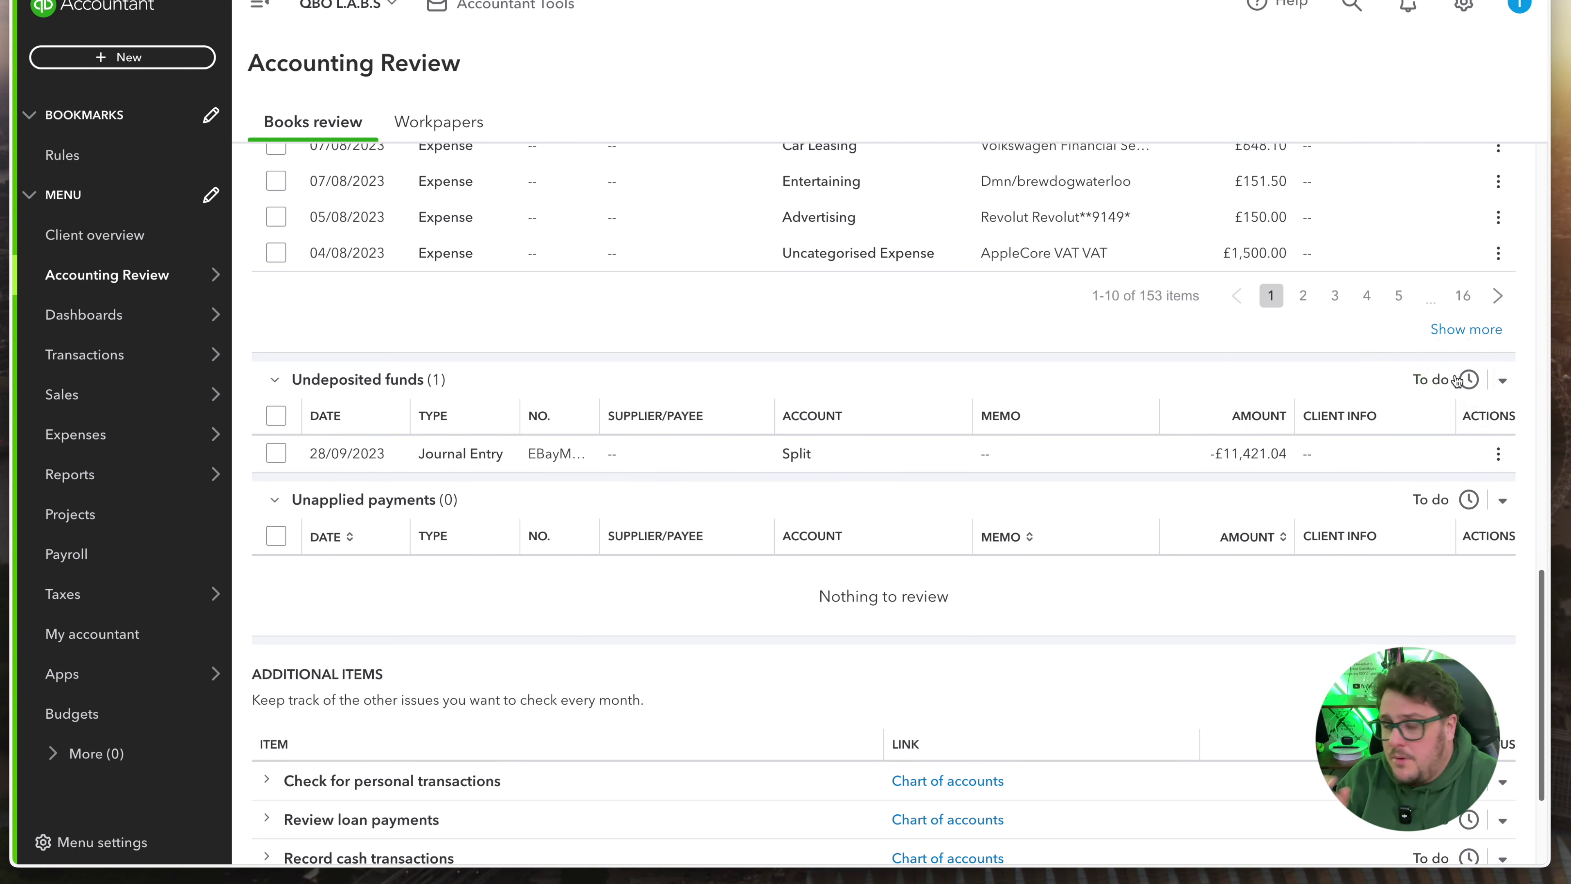
Step: Examine the monthly Additional Items and view the status options of Wage Jnl without changing its status
scroll(687, 460, "down", 3)
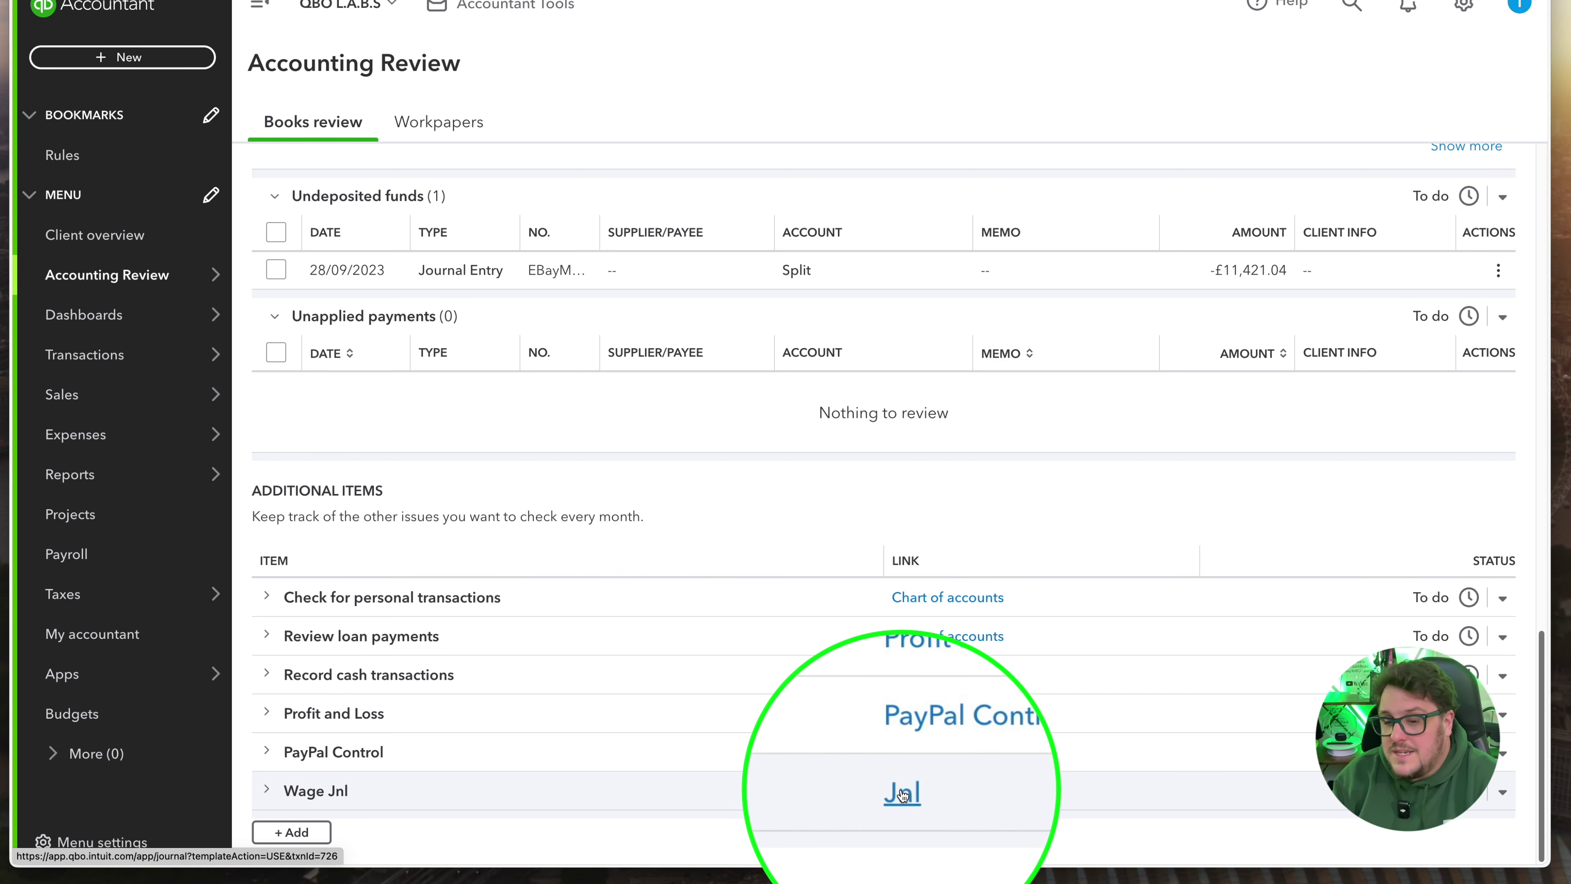
left_click(1502, 790)
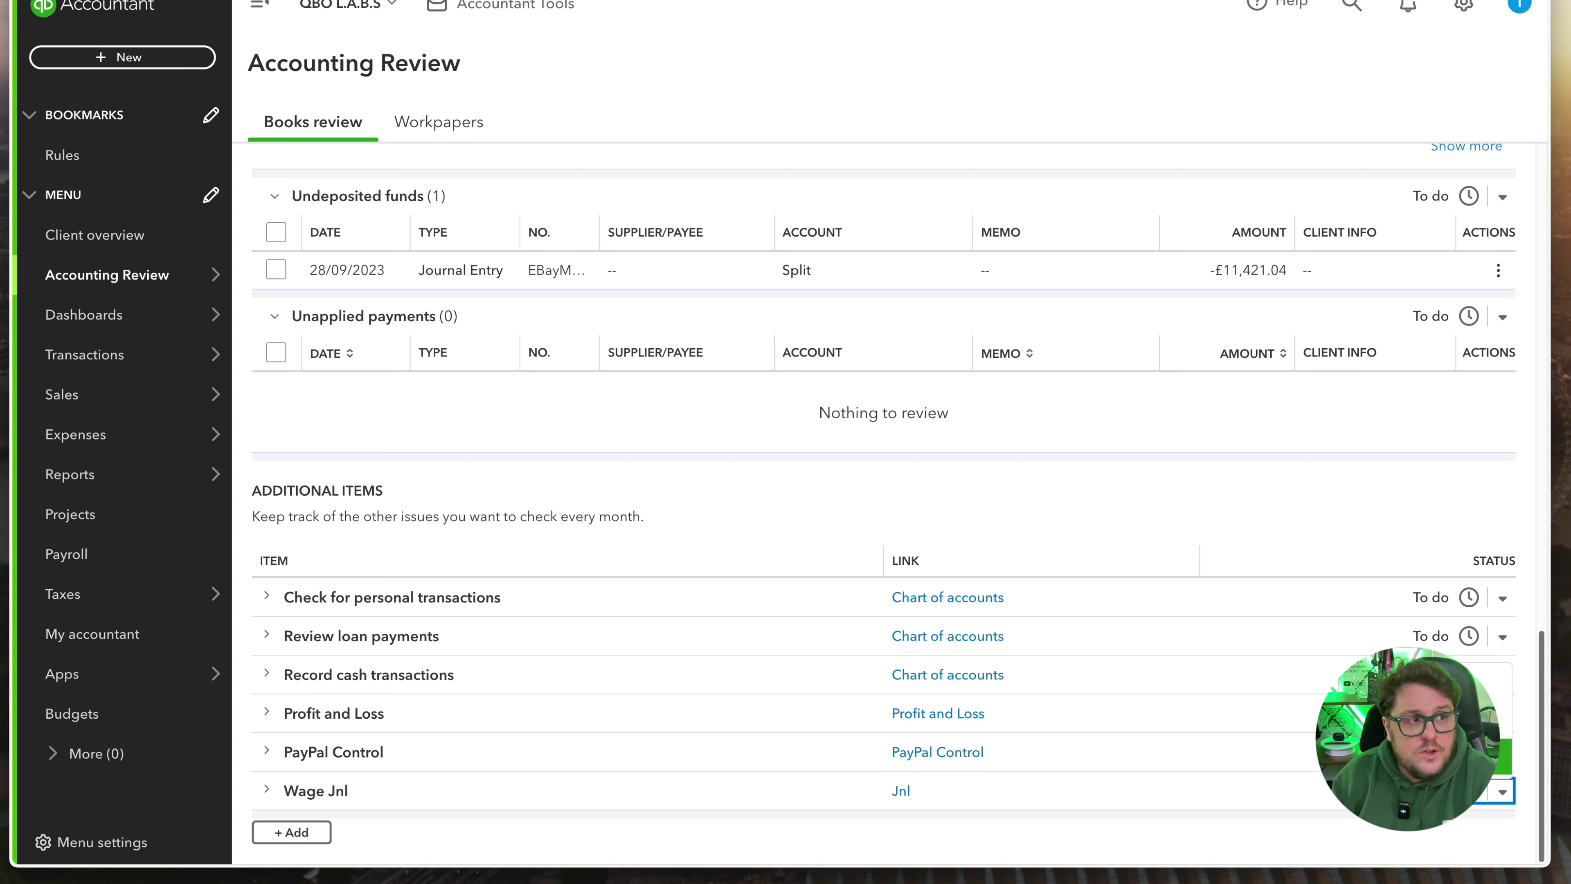
left_click(1502, 790)
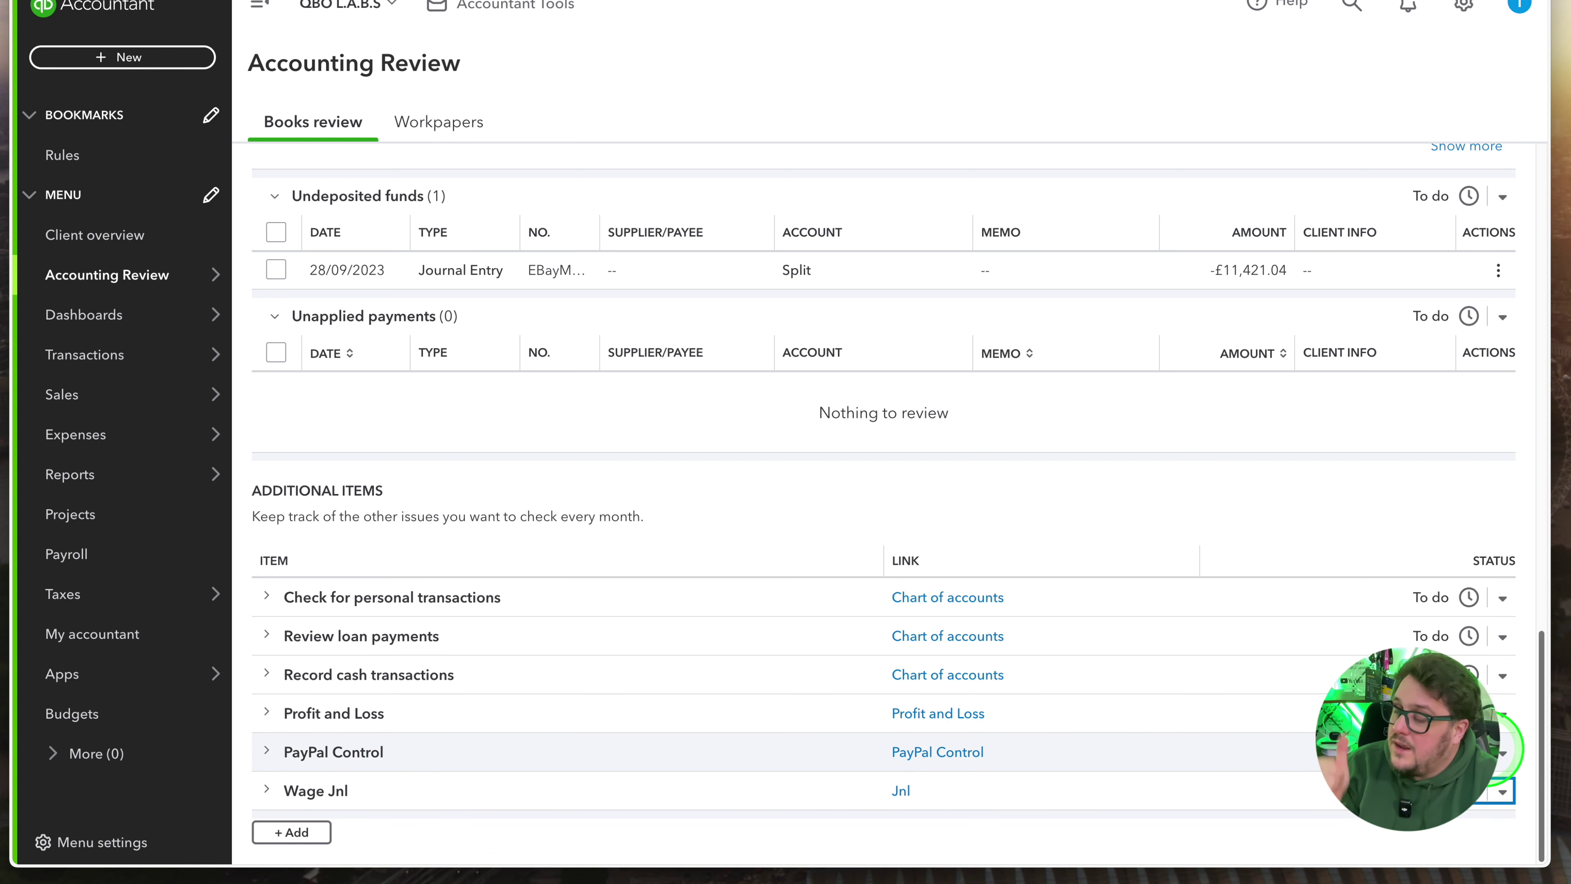
scroll(1094, 660, "up", 15)
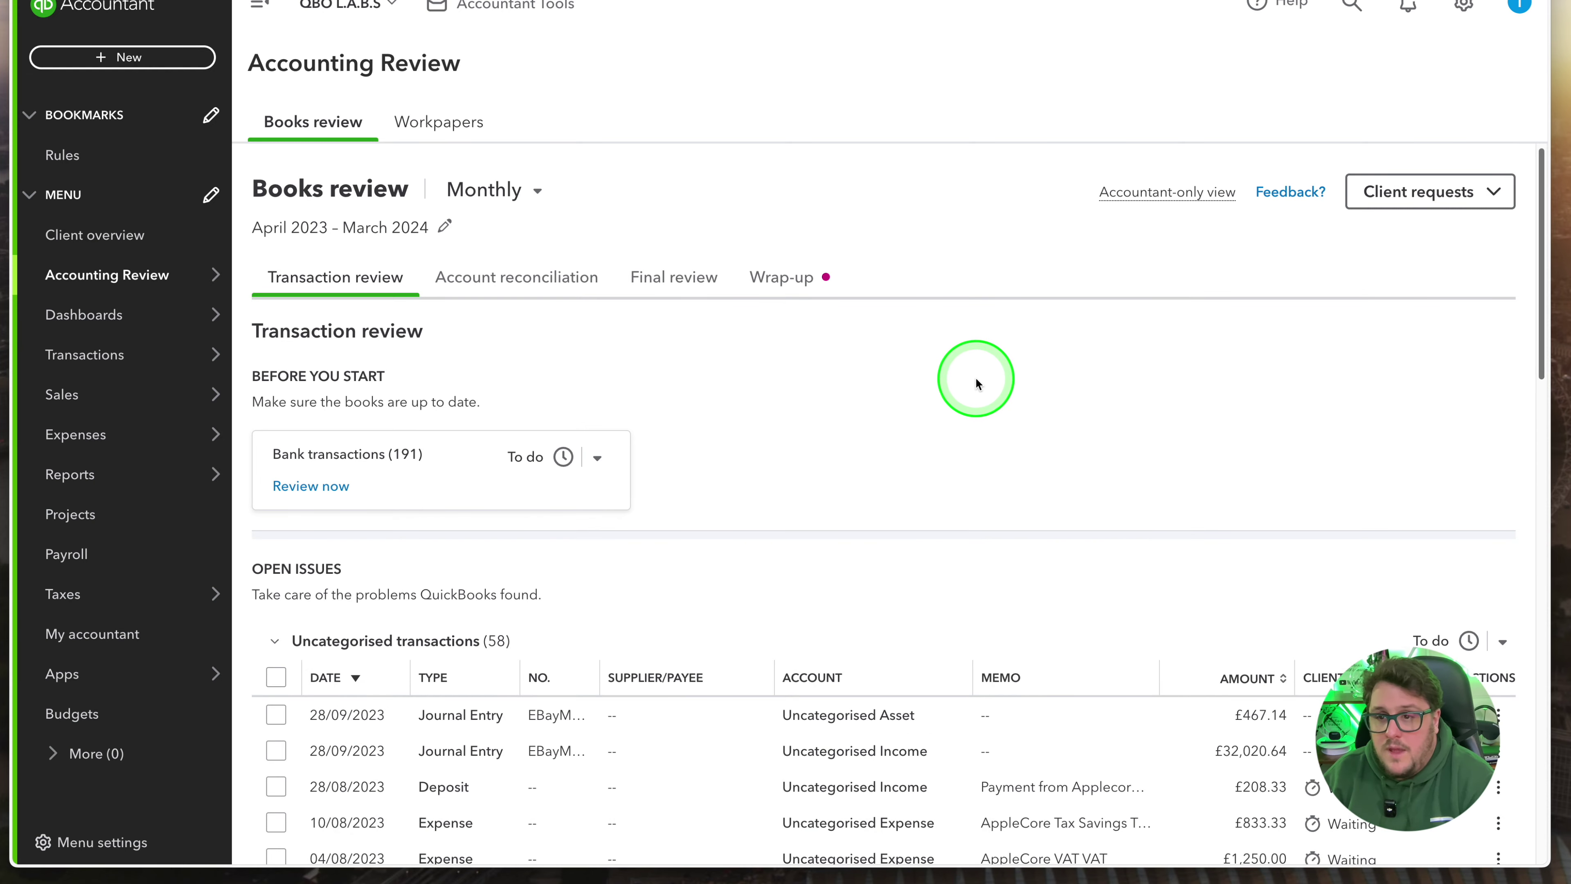
Step: In the account reconciliation stage, deselect all accounts to reconcile and select only Wages Payable - Payroll, VAT and PAYE Payable
left_click(518, 277)
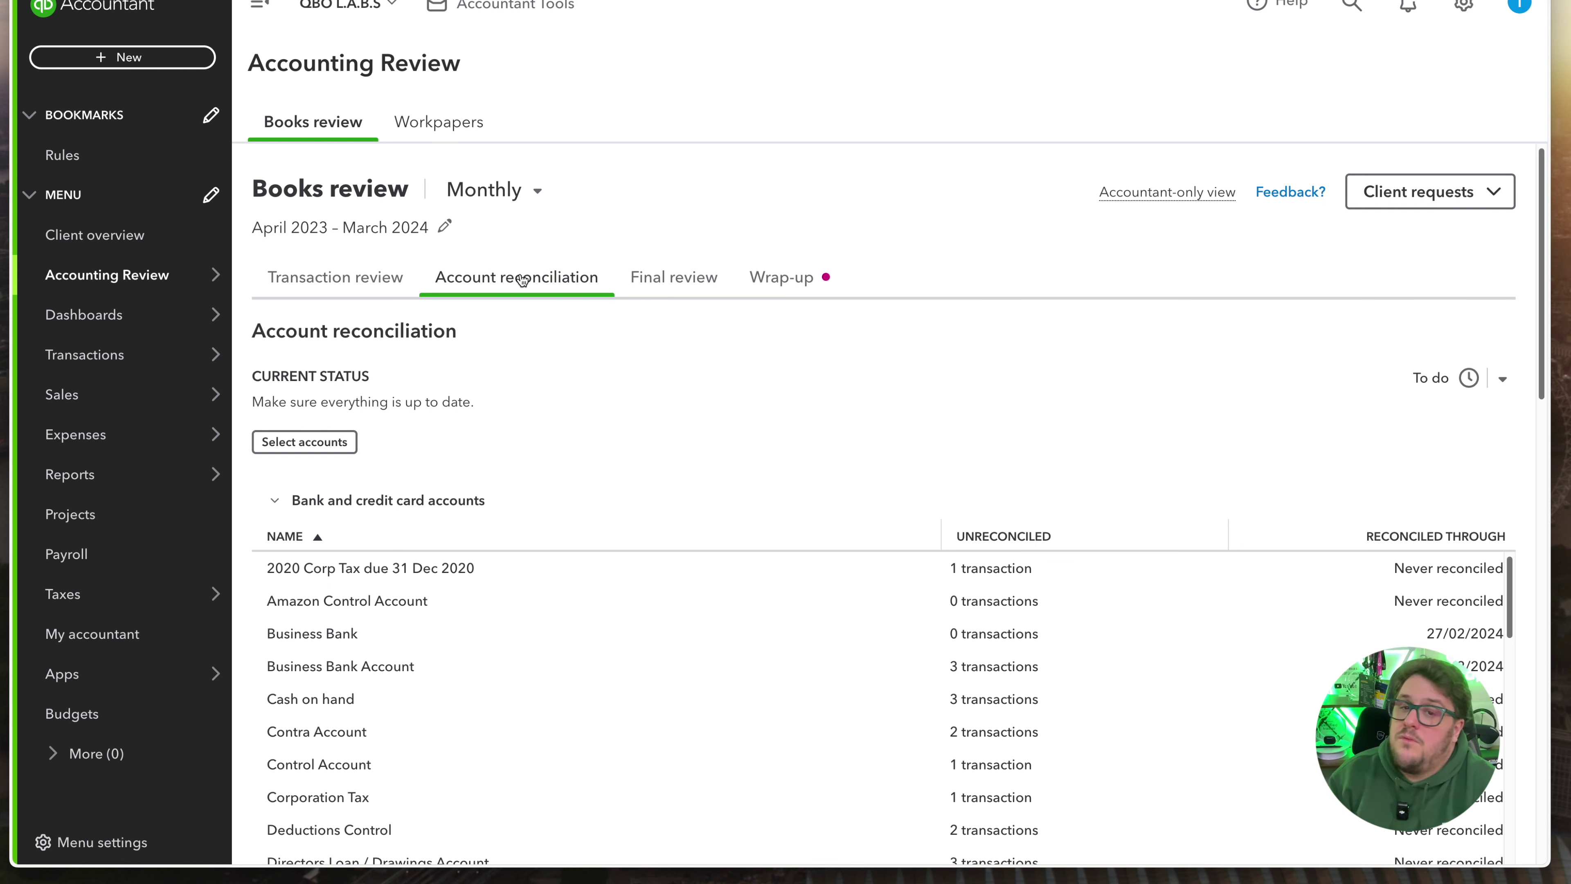
left_click(304, 441)
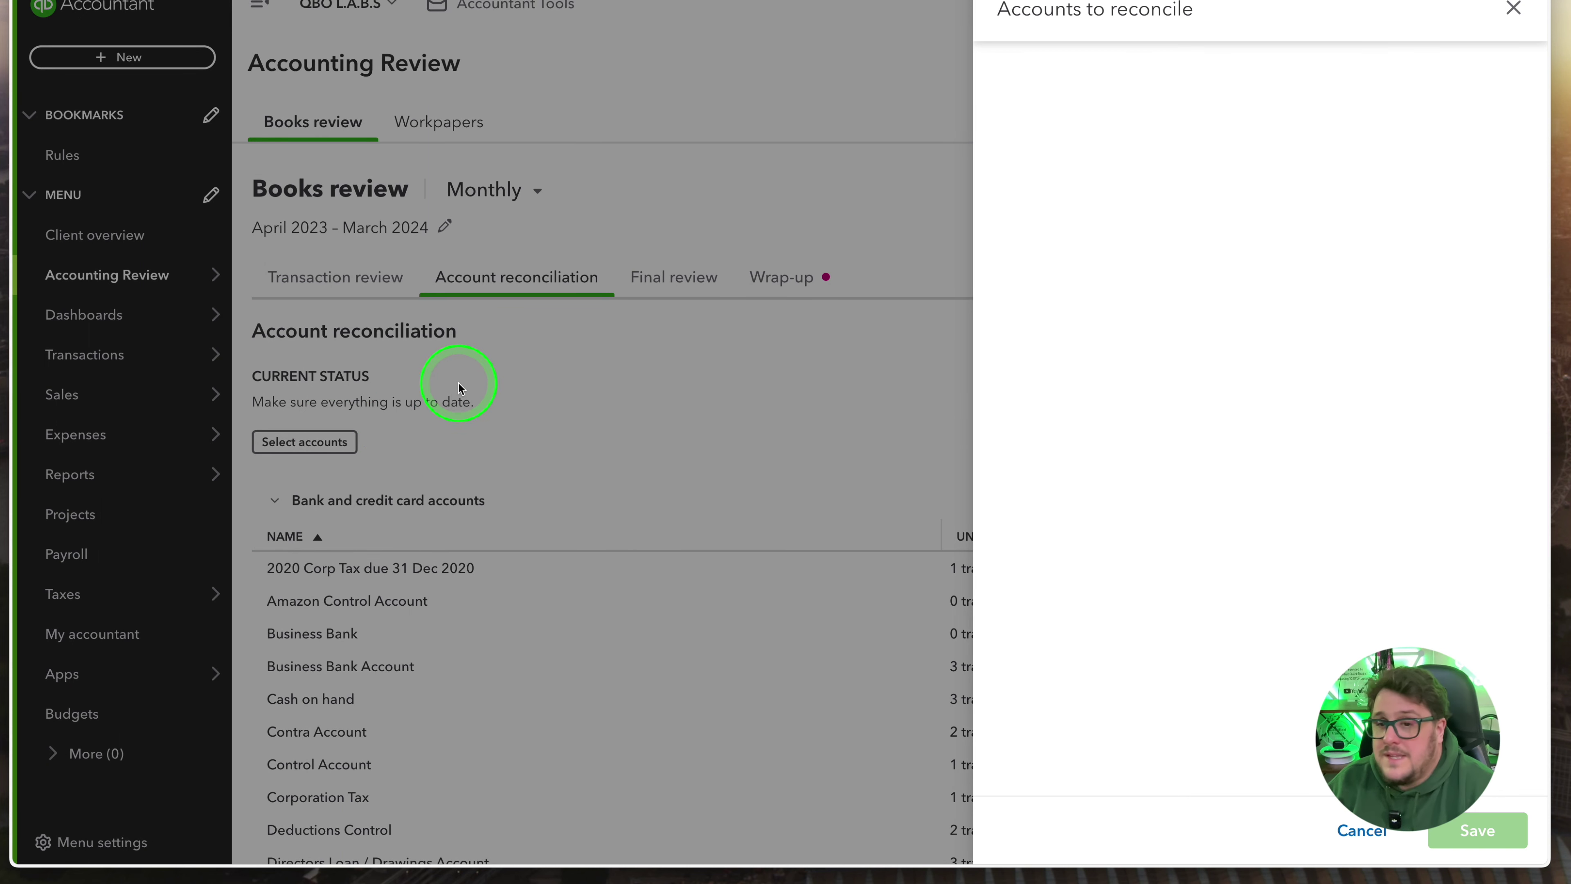
left_click(1377, 278)
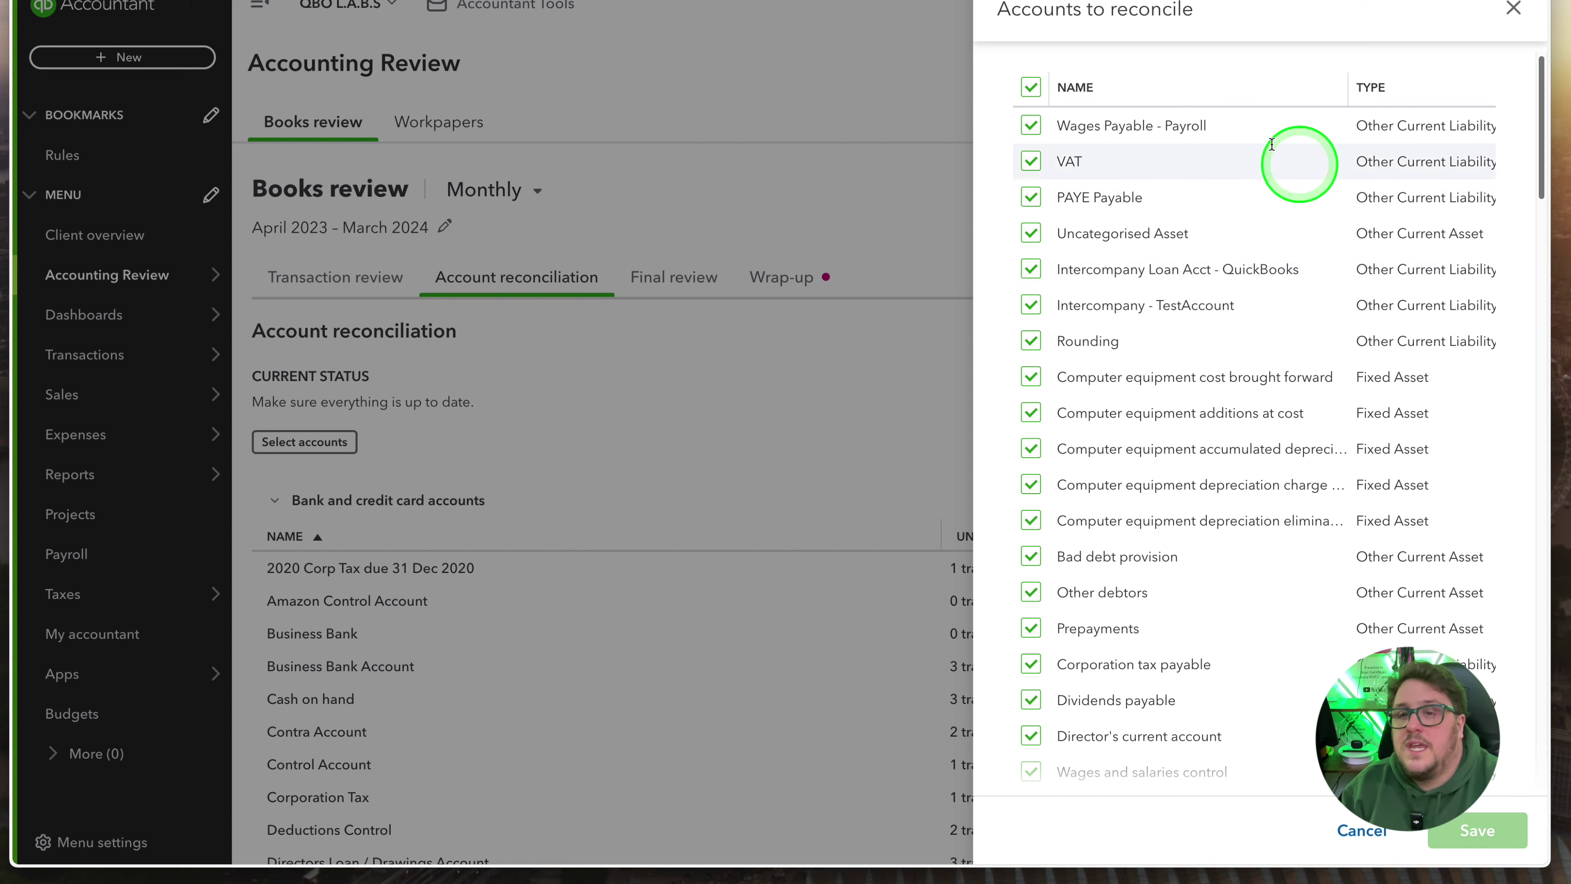
left_click(1037, 83)
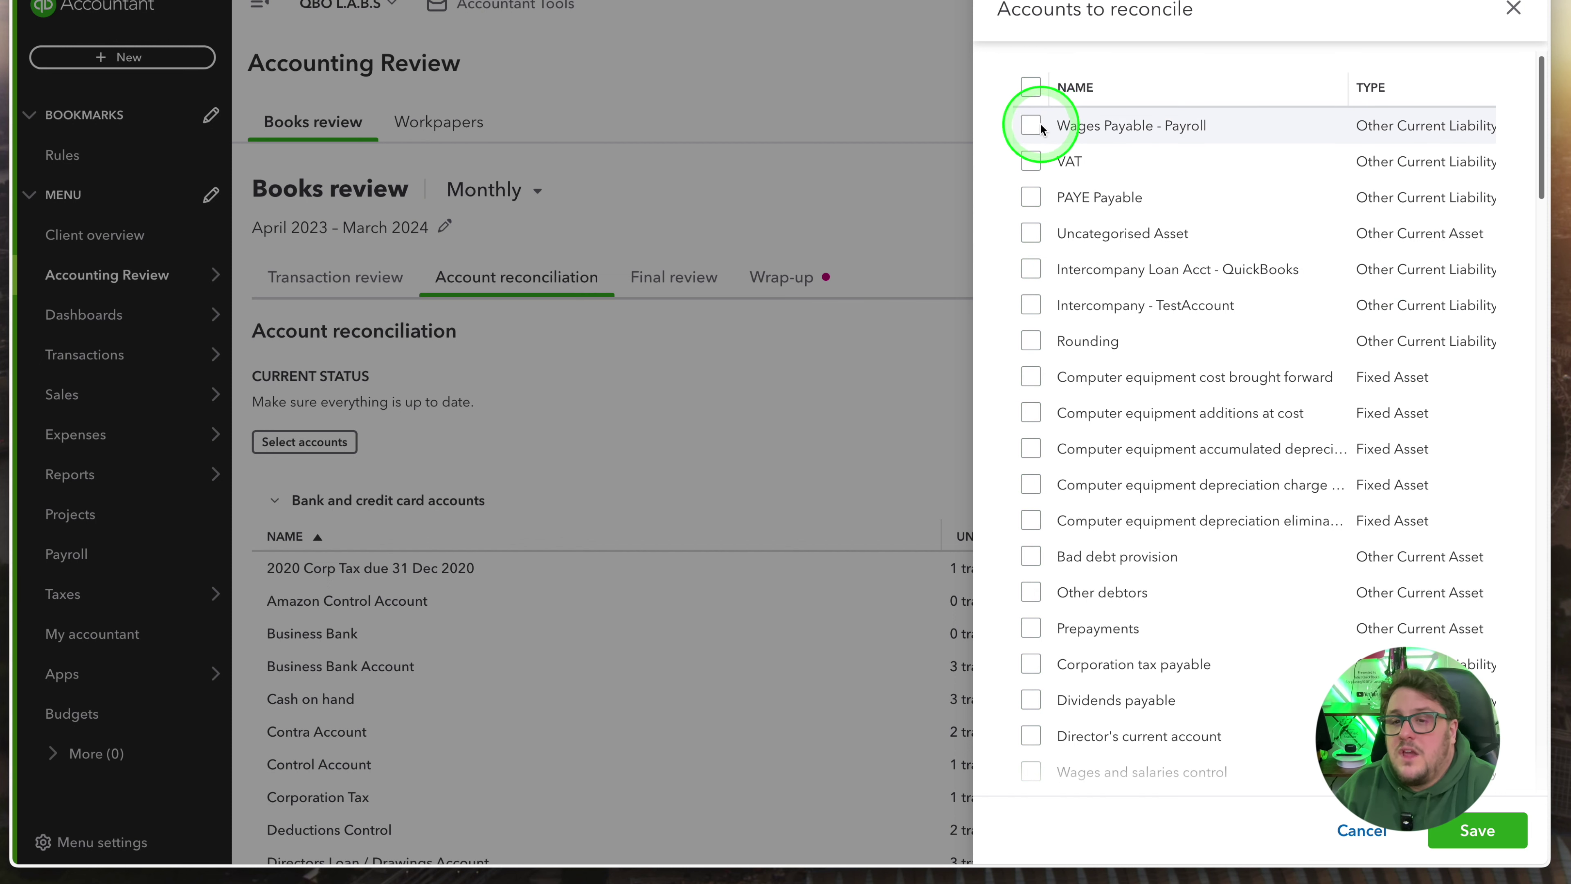
left_click(1030, 159)
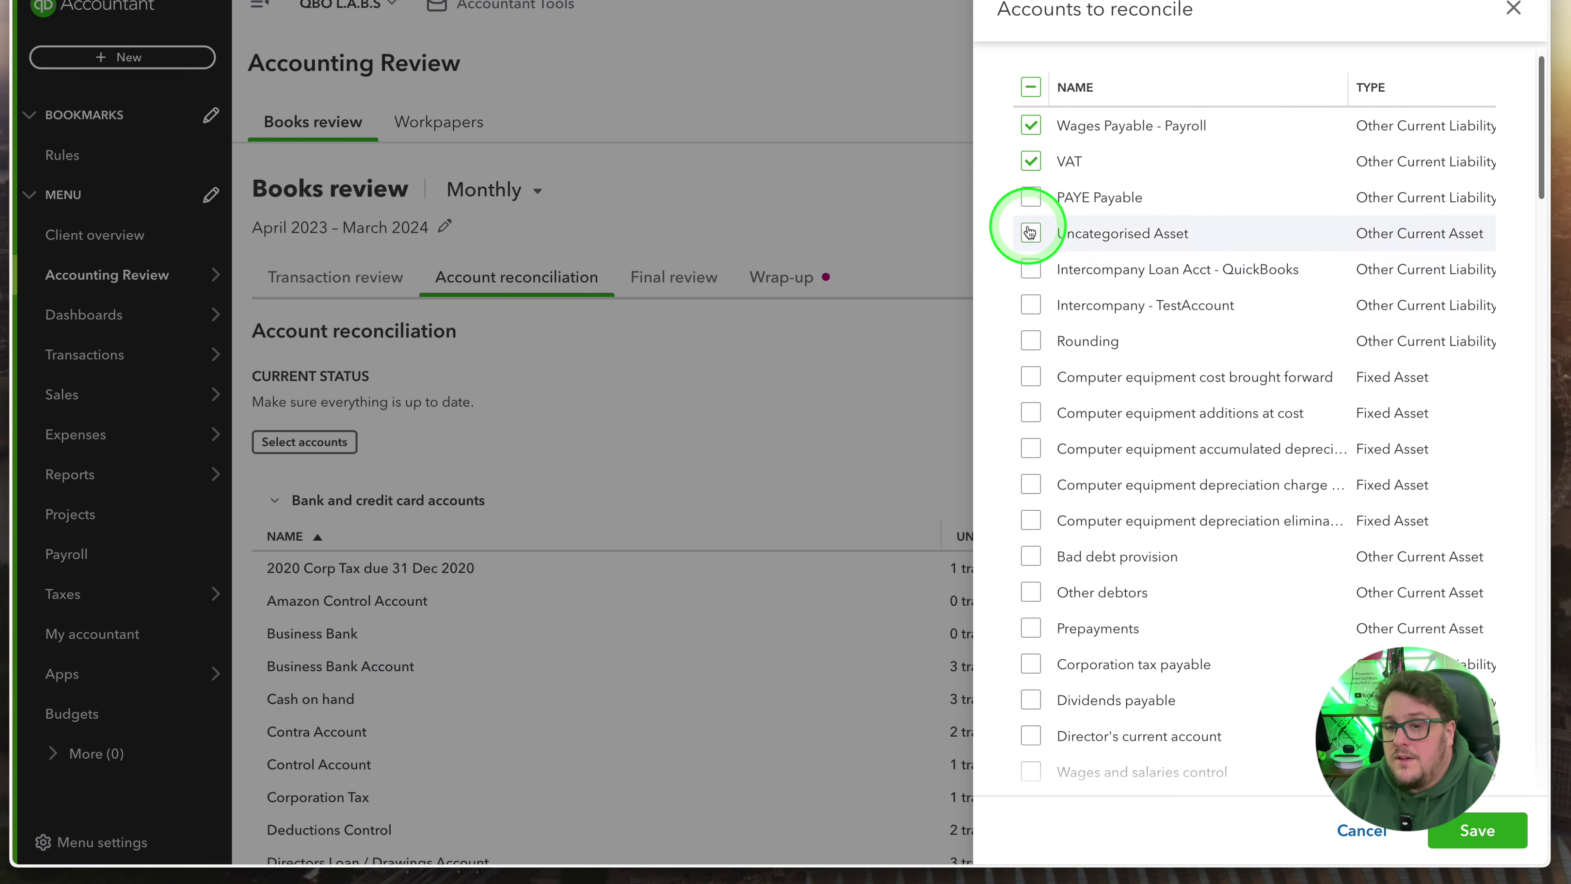
Step: Add Contra Account, Business Bank Account and Square Balance to the accounts to reconcile and save the selection
scroll(1186, 656, "down", 10)
scroll(1181, 656, "down", 20)
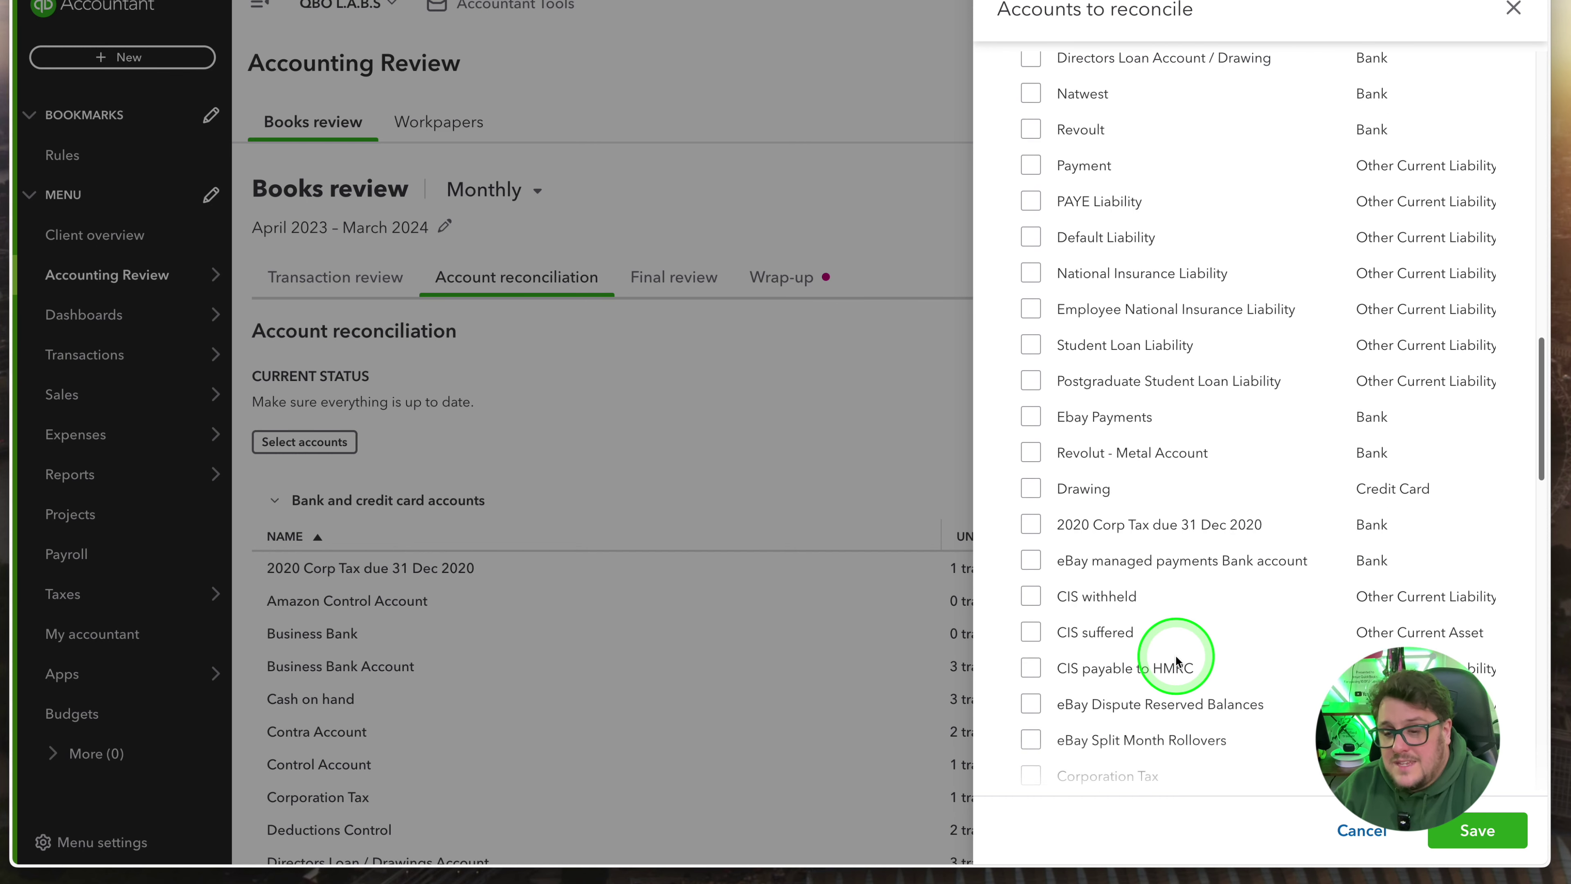
left_click(1030, 667)
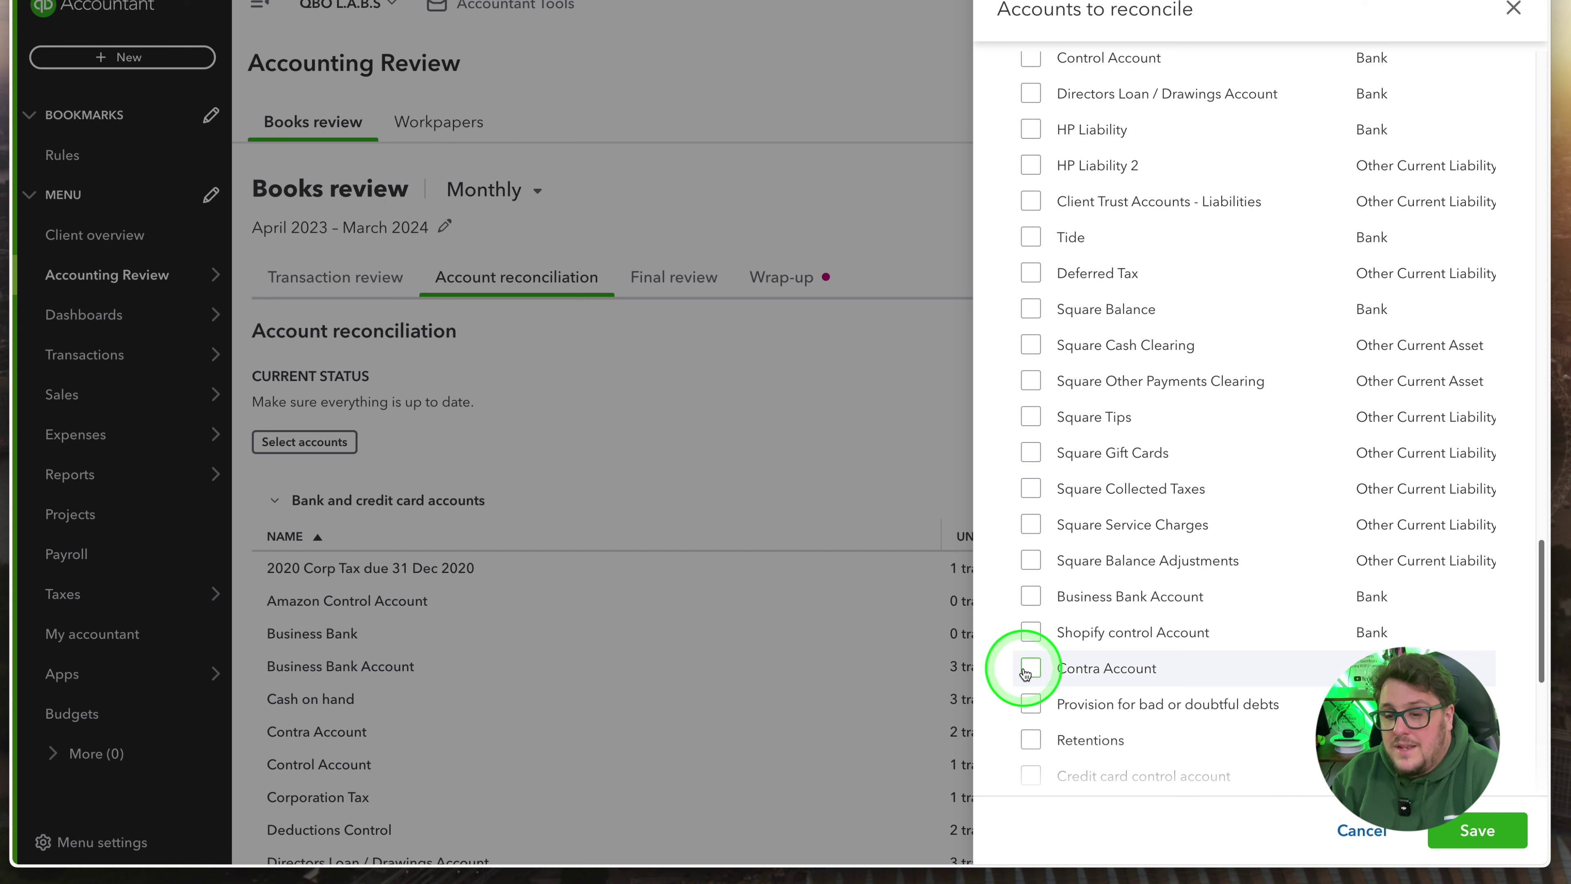
left_click(1030, 602)
scroll(1226, 655, "up", 2)
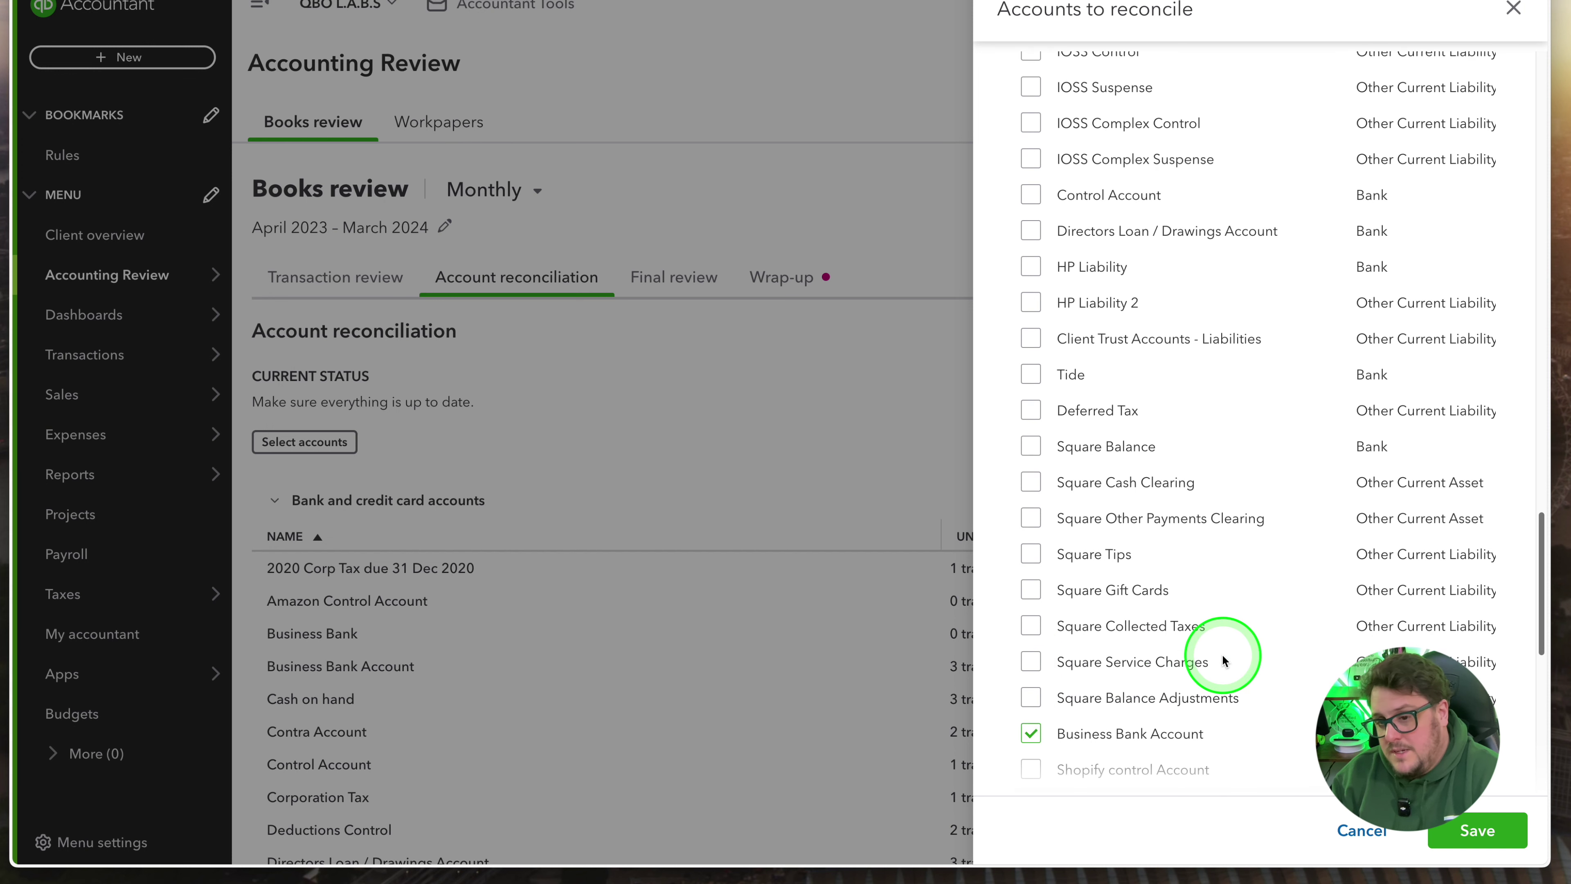
left_click(1037, 453)
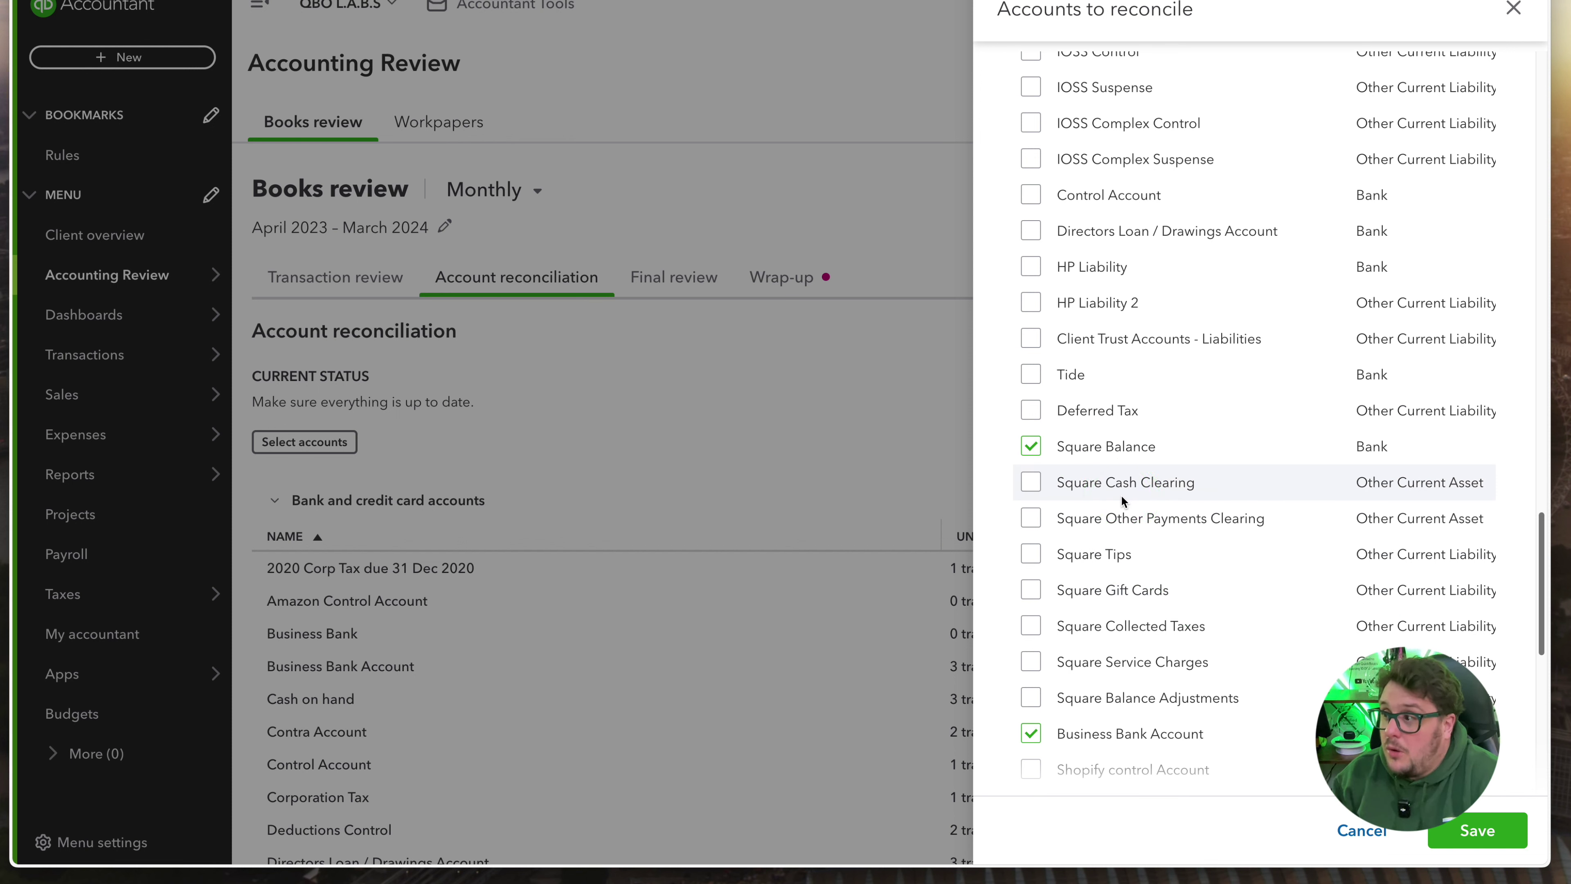
scroll(1144, 666, "down", 10)
left_click(1498, 825)
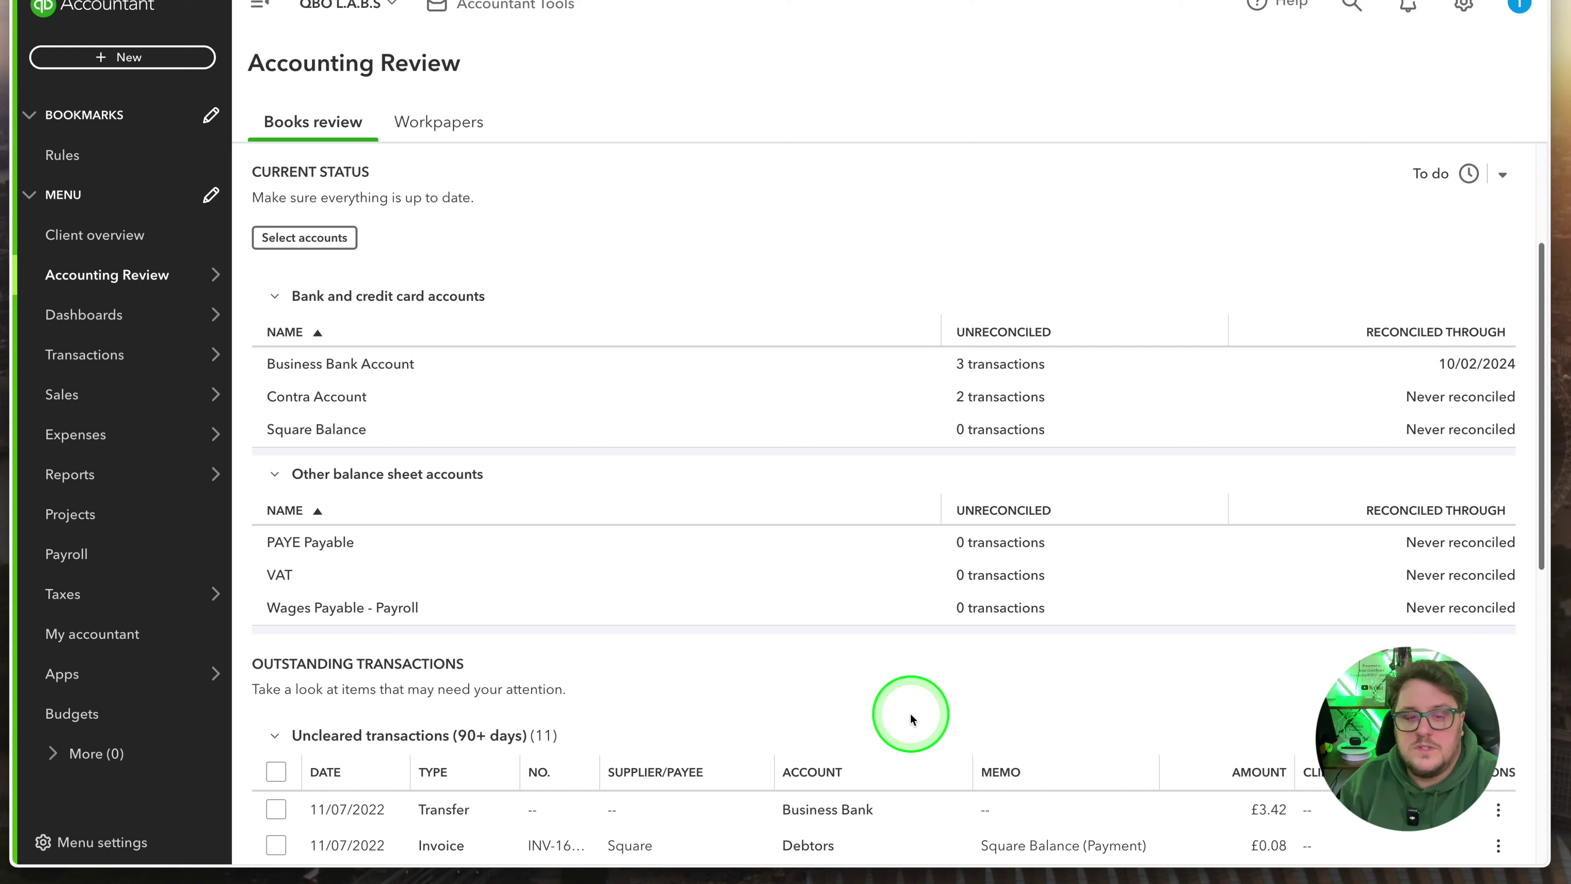
Step: Examine the reconciliation status of the chosen bank and balance sheet accounts and the uncleared transactions over 90 days
scroll(911, 716, "down", 2)
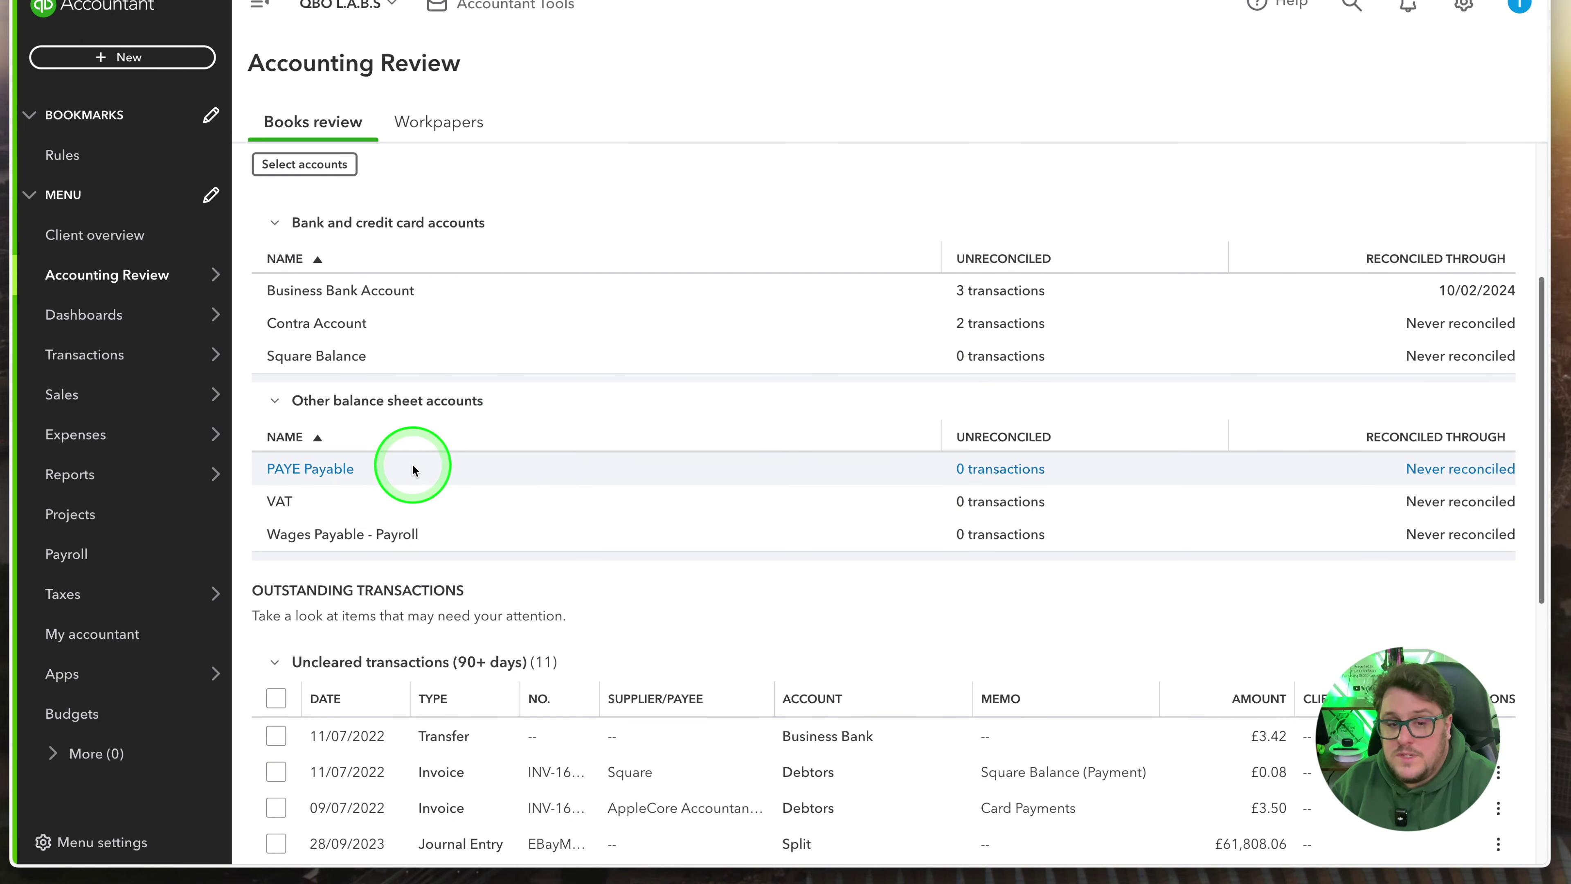
scroll(968, 663, "down", 5)
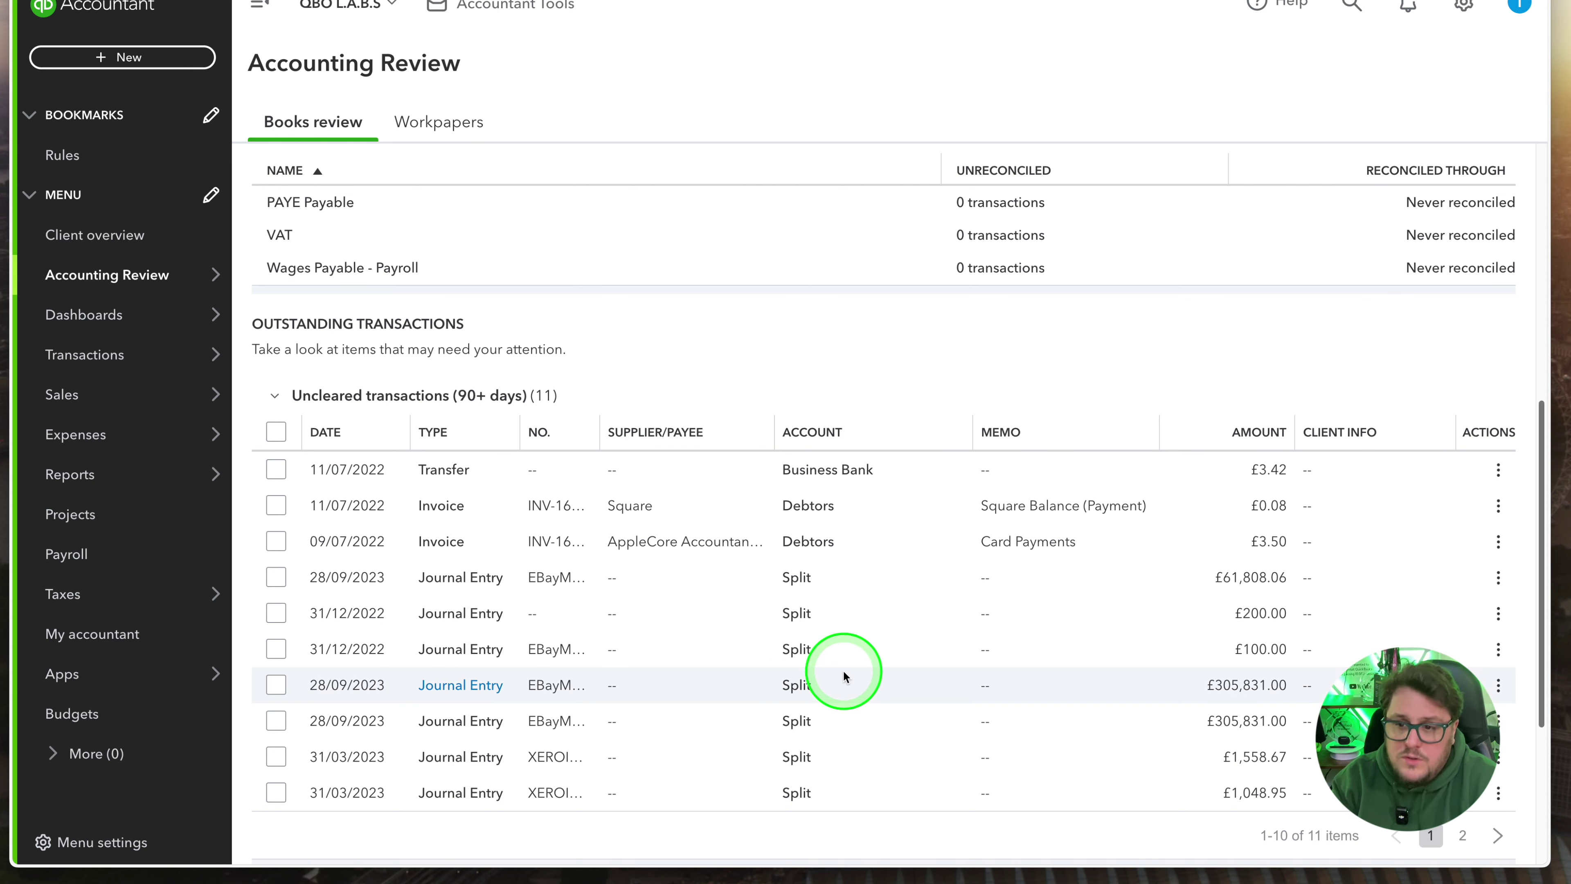
scroll(1087, 676, "down", 1)
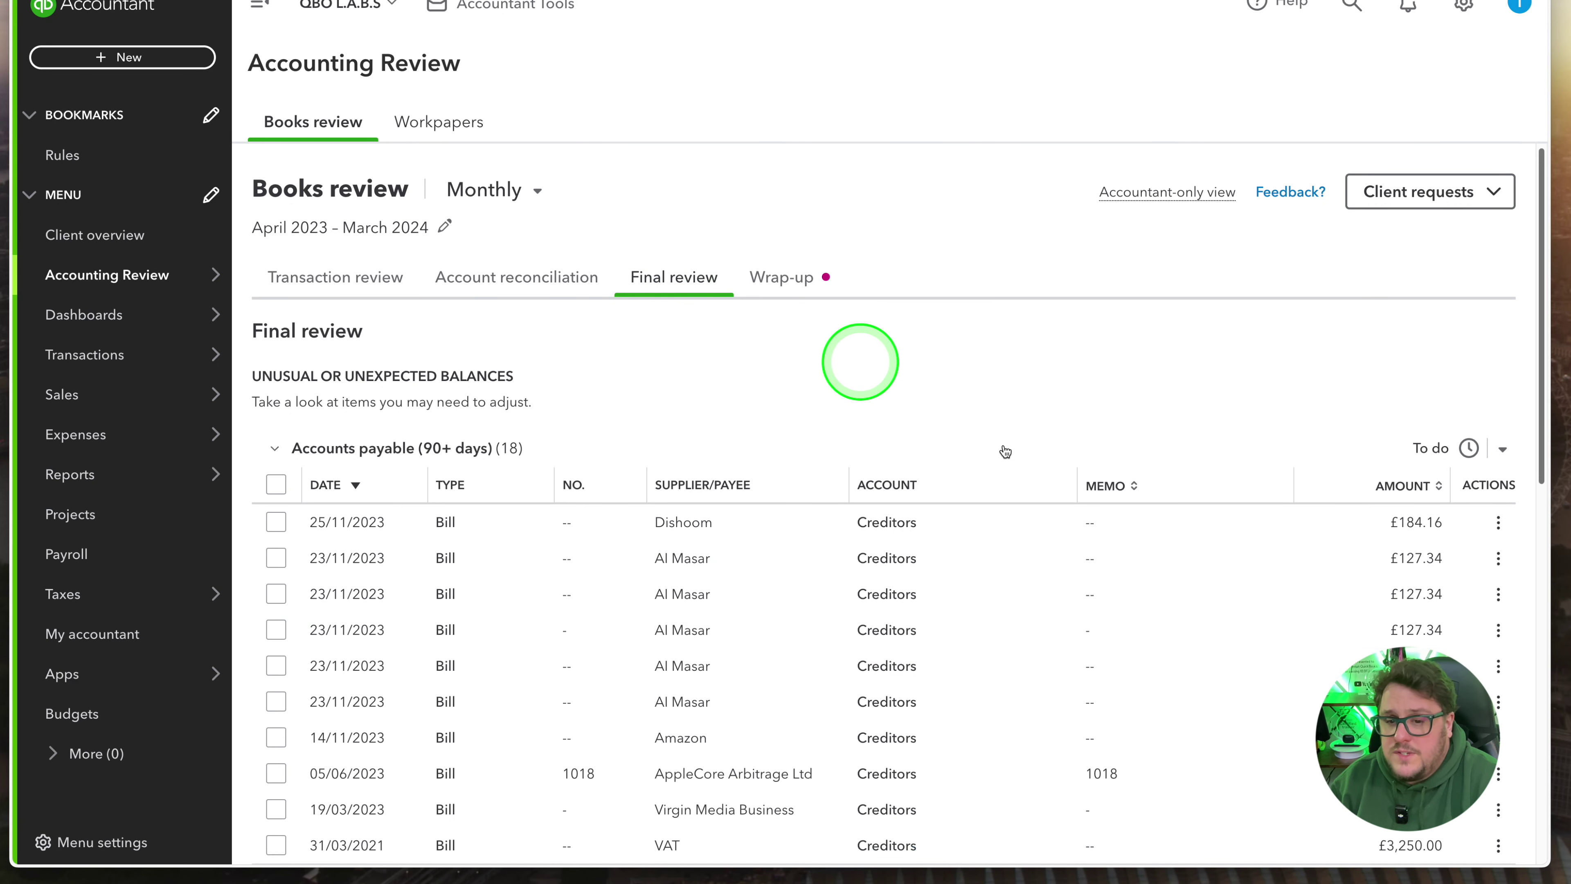
Step: Examine the accounts payable and receivable over 90 days and the reports list in the final review, and open the wrap-up stage
scroll(1006, 452, "down", 15)
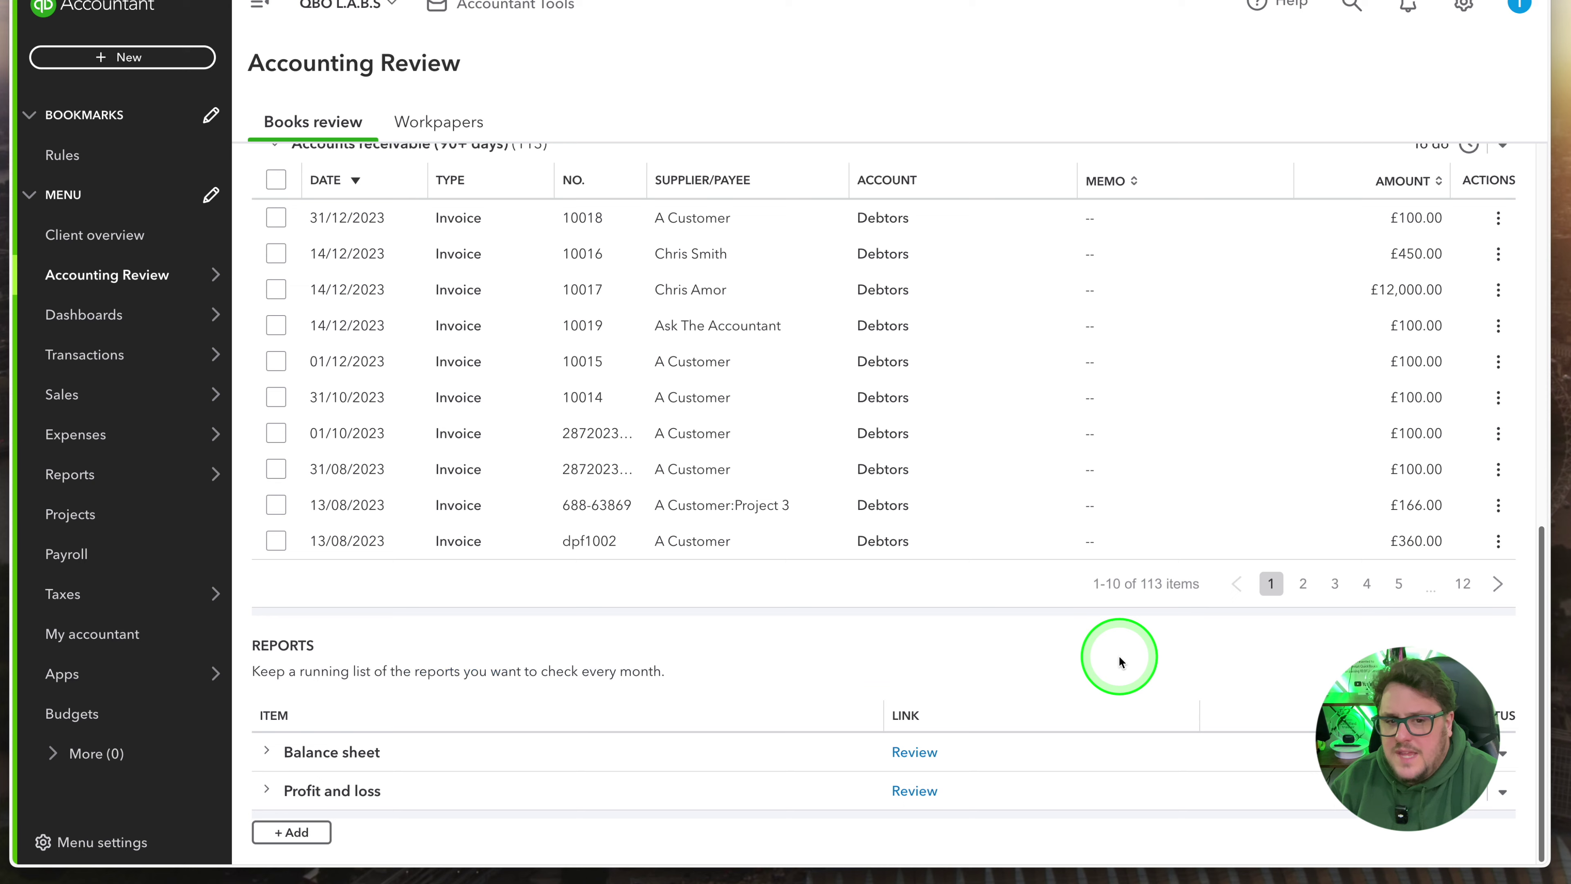
scroll(1119, 661, "up", 15)
mouse_move(378, 476)
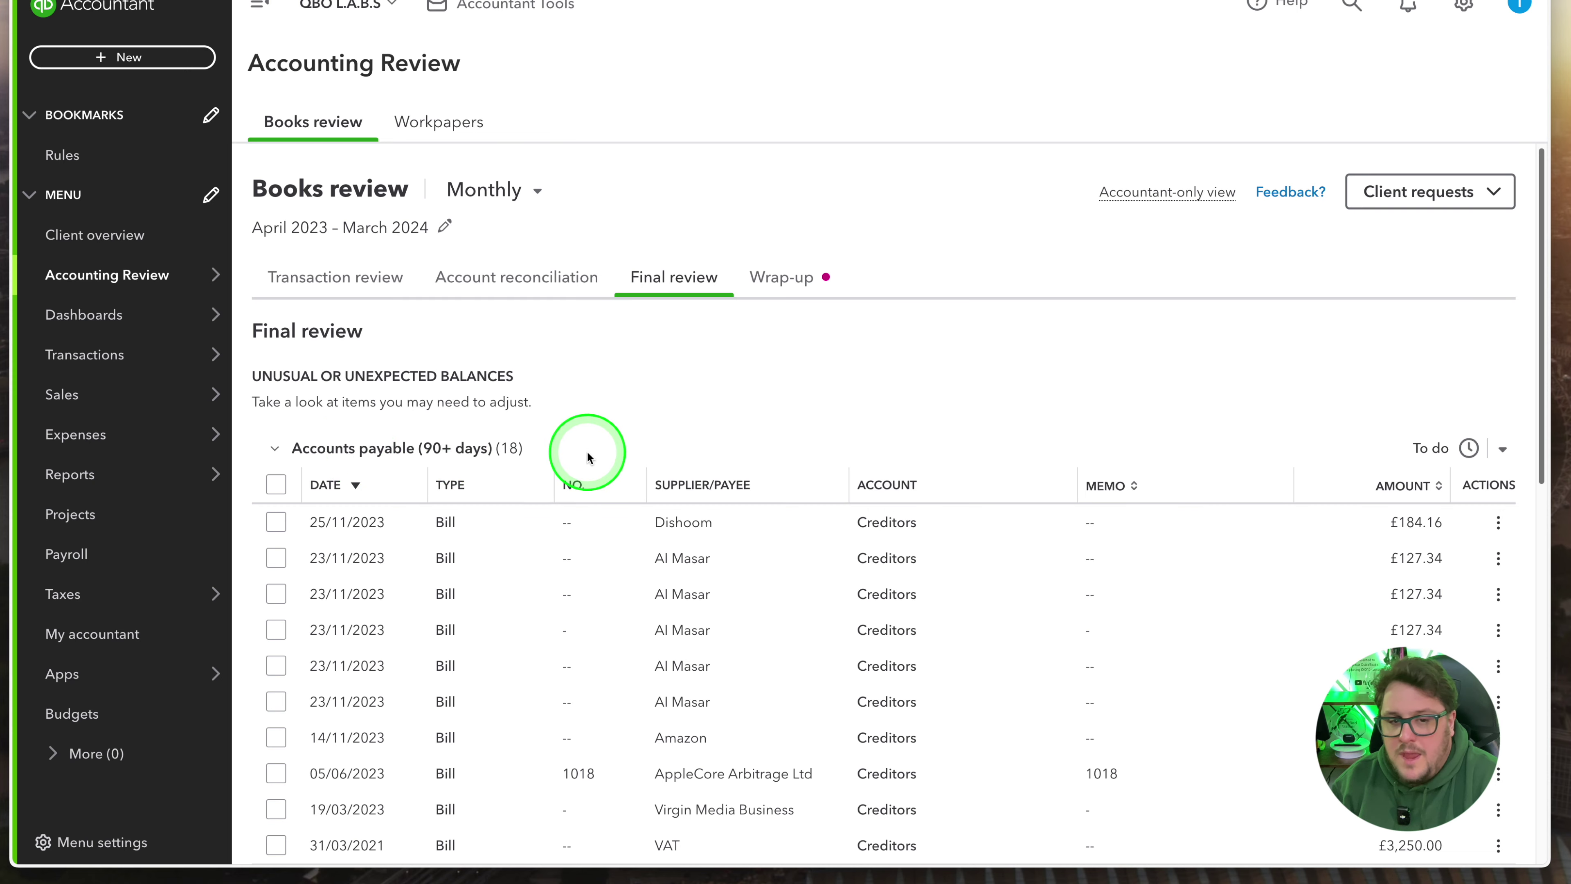
scroll(587, 450, "down", 10)
scroll(755, 454, "up", 5)
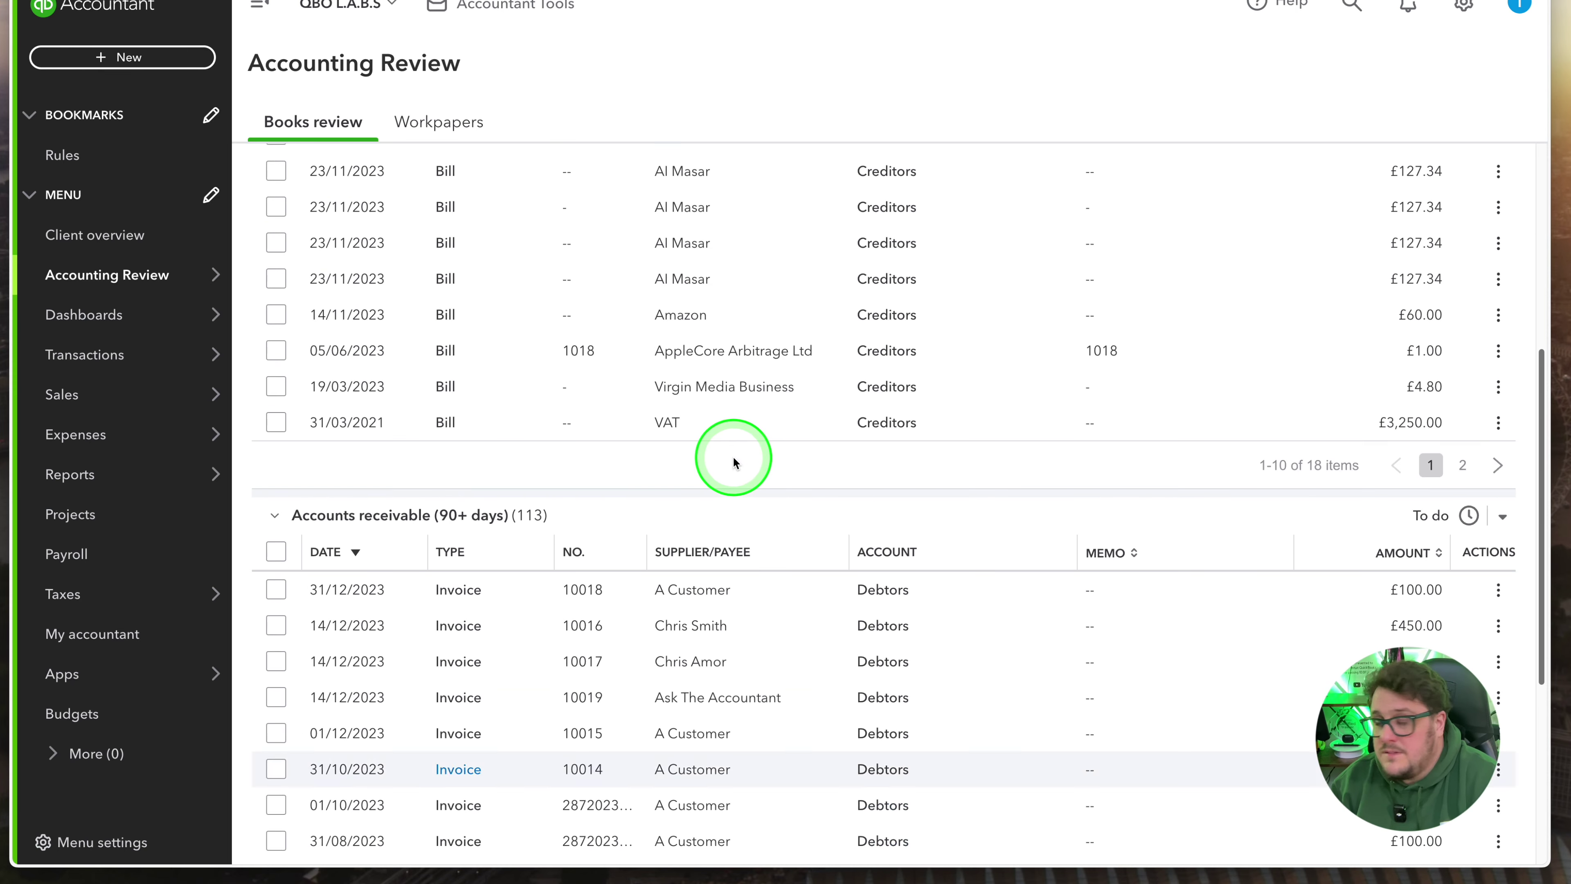
scroll(734, 462, "up", 7)
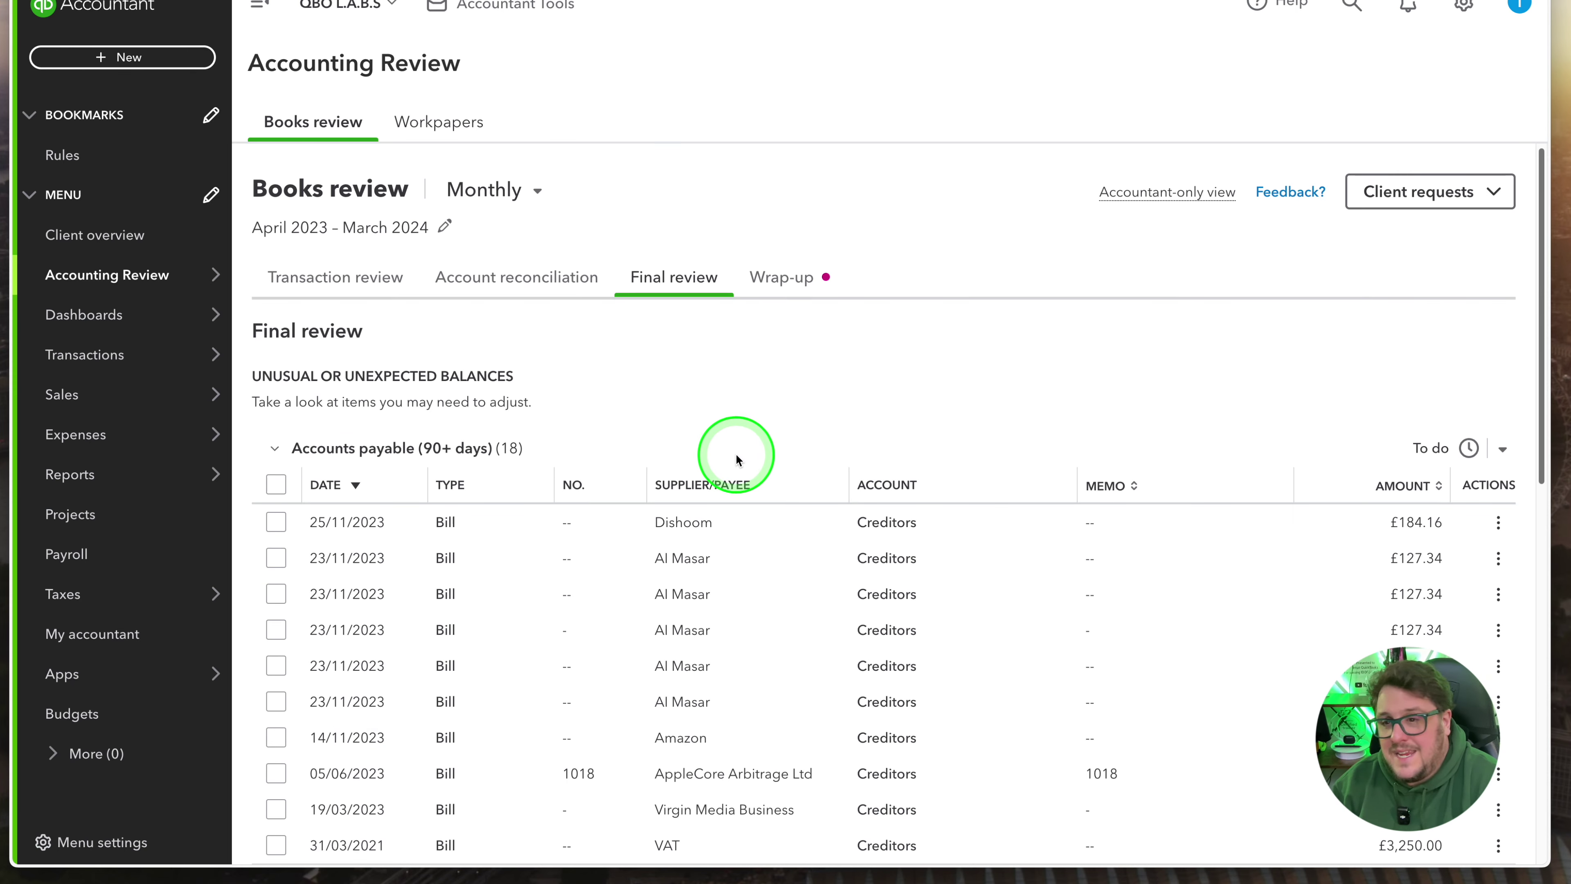
left_click(747, 275)
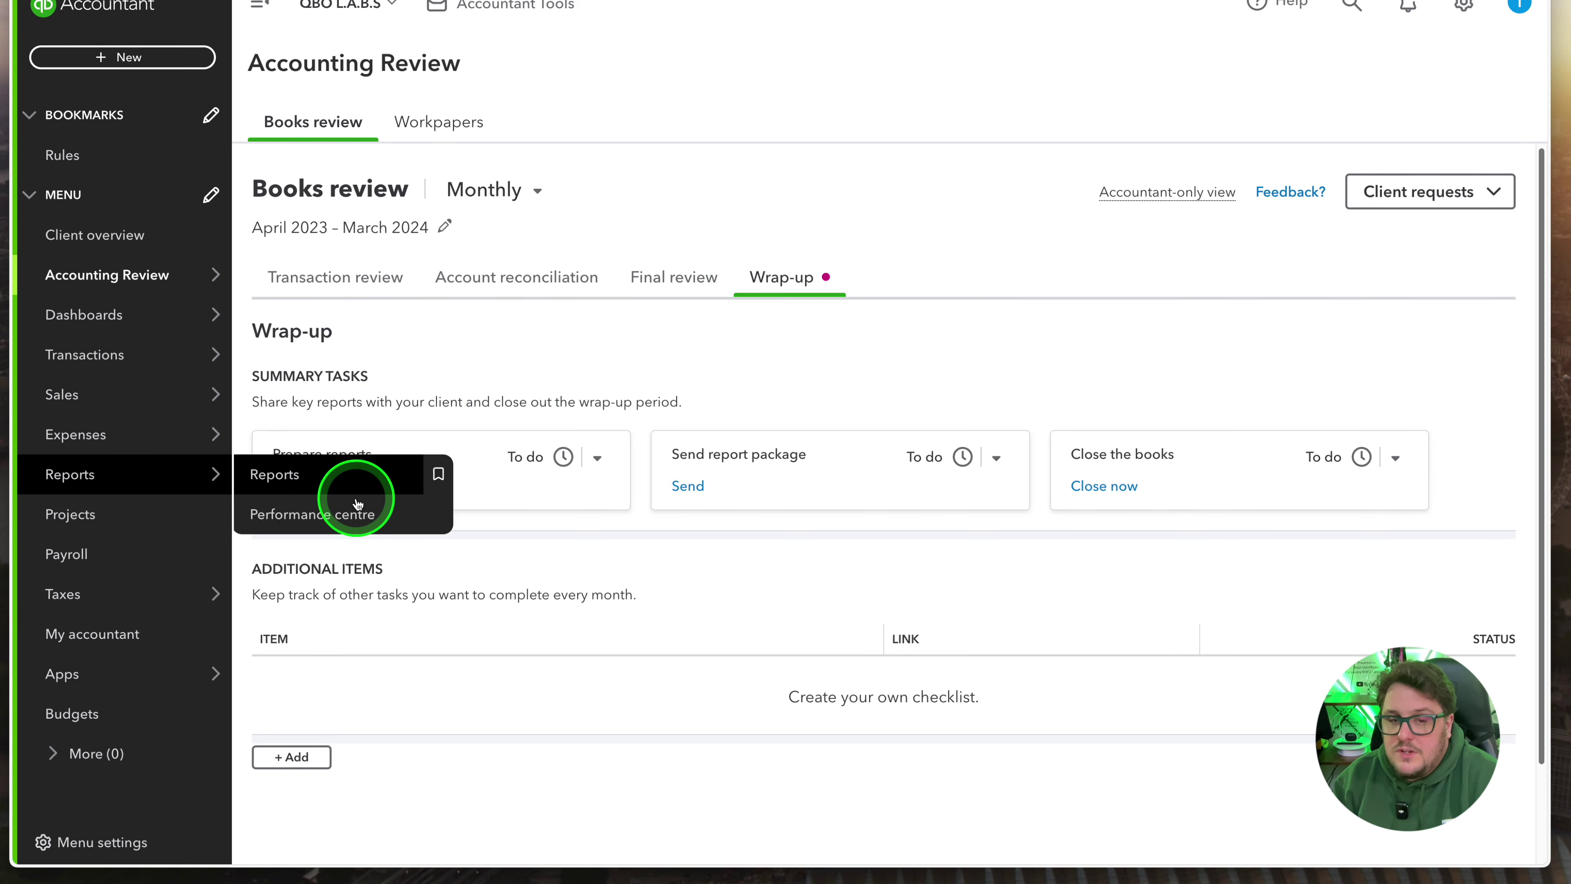